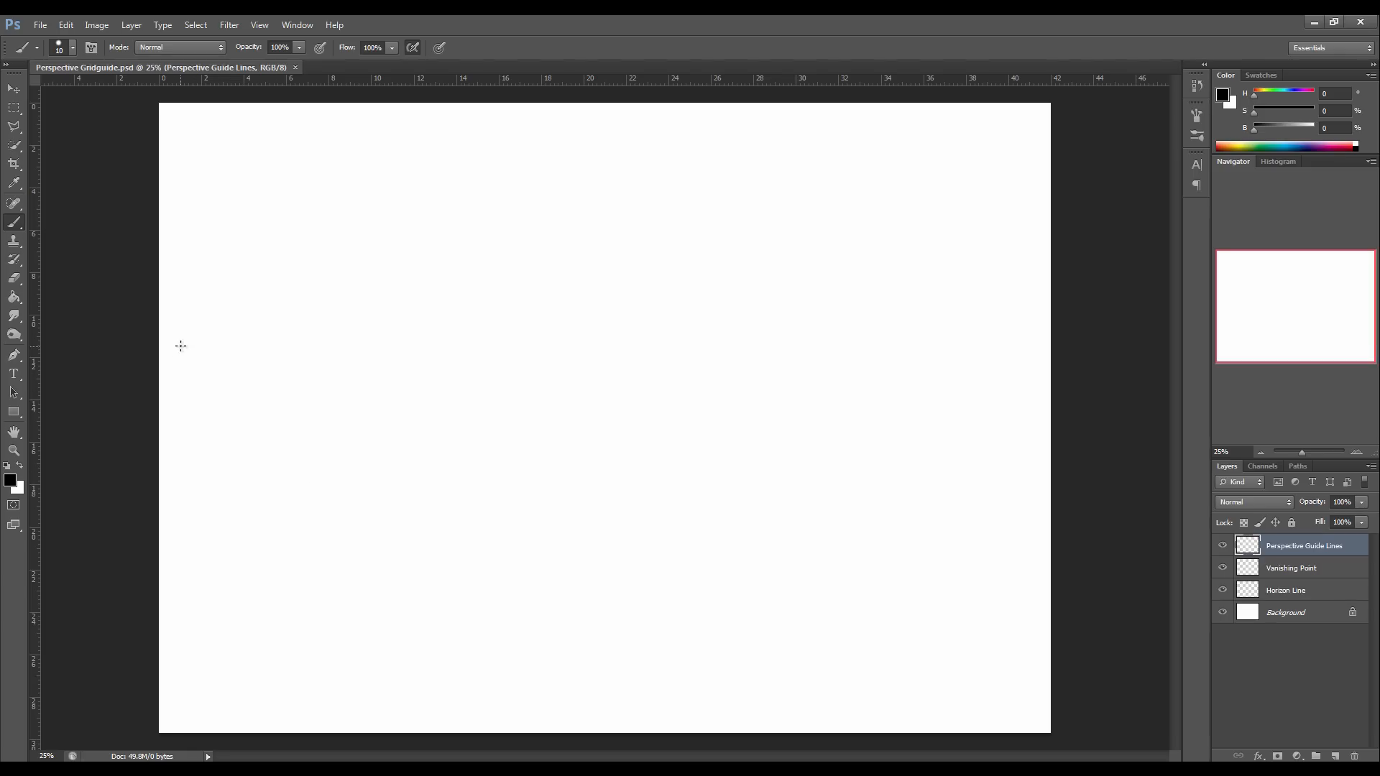
Paint a straight horizontal horizon line across the canvas above its middle with a black brush of size 20.
key("bracketright")
key("bracketright")
mouse_move(171, 353)
left_mouse_down()
mouse_move(527, 413)
mouse_move(1035, 444)
mouse_move(177, 479)
left_mouse_up()
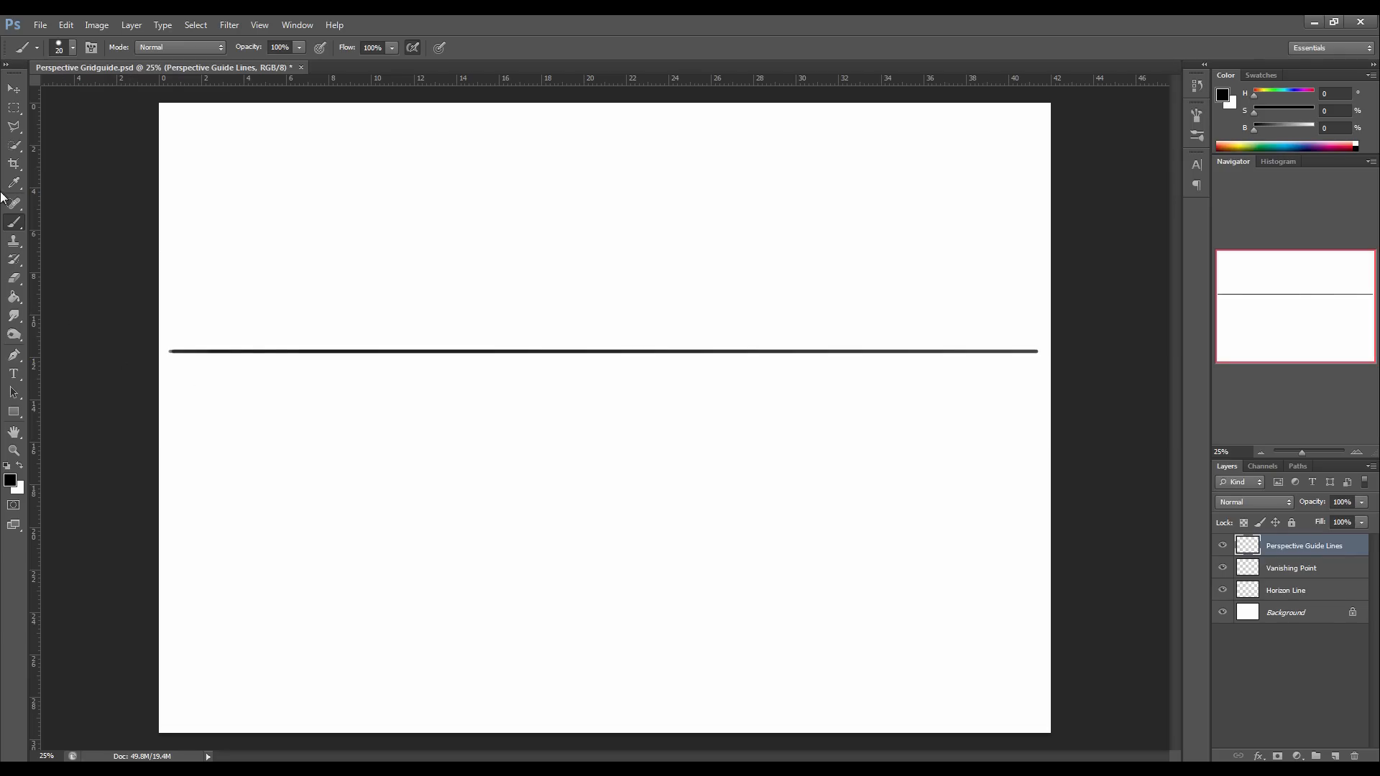
Activate the Polygon tool and give its shape stroke a light blue colour.
left_click(14, 417)
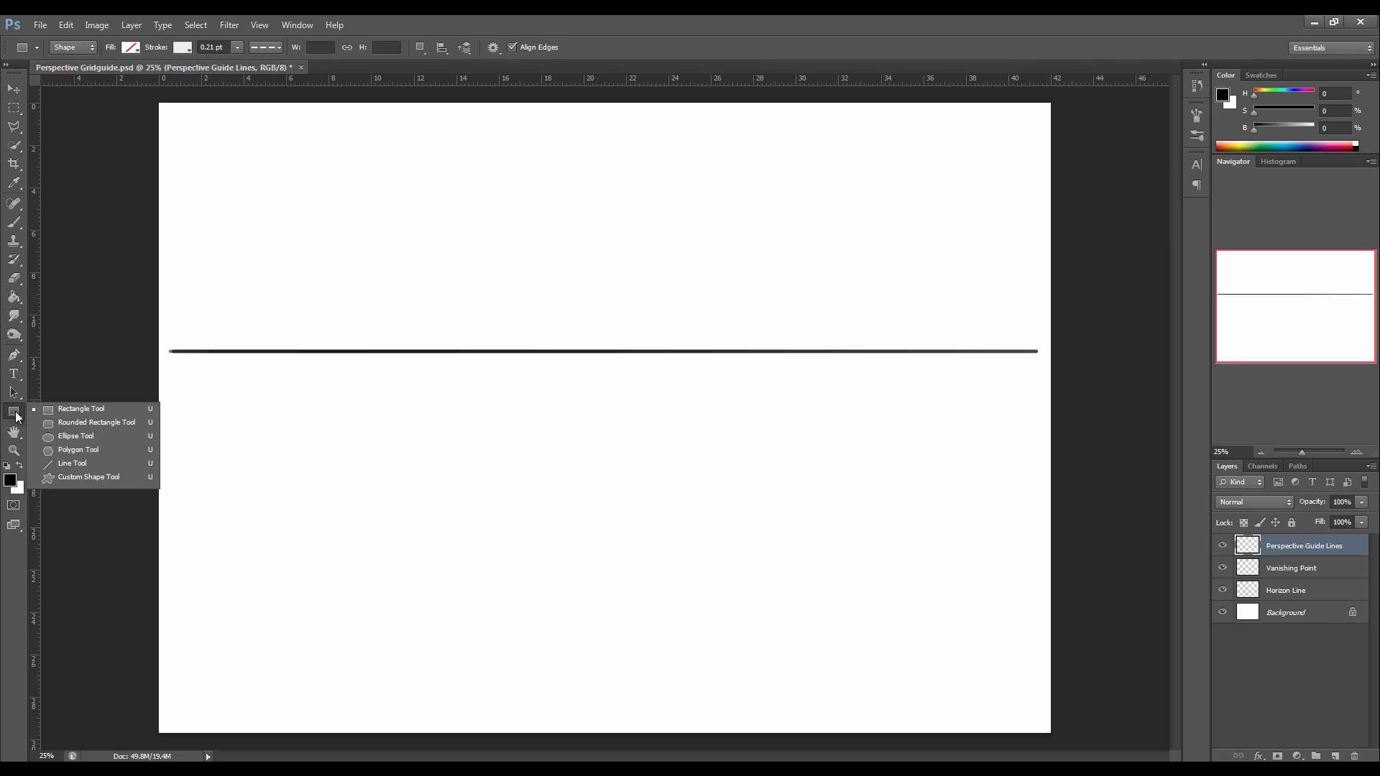
left_click(76, 450)
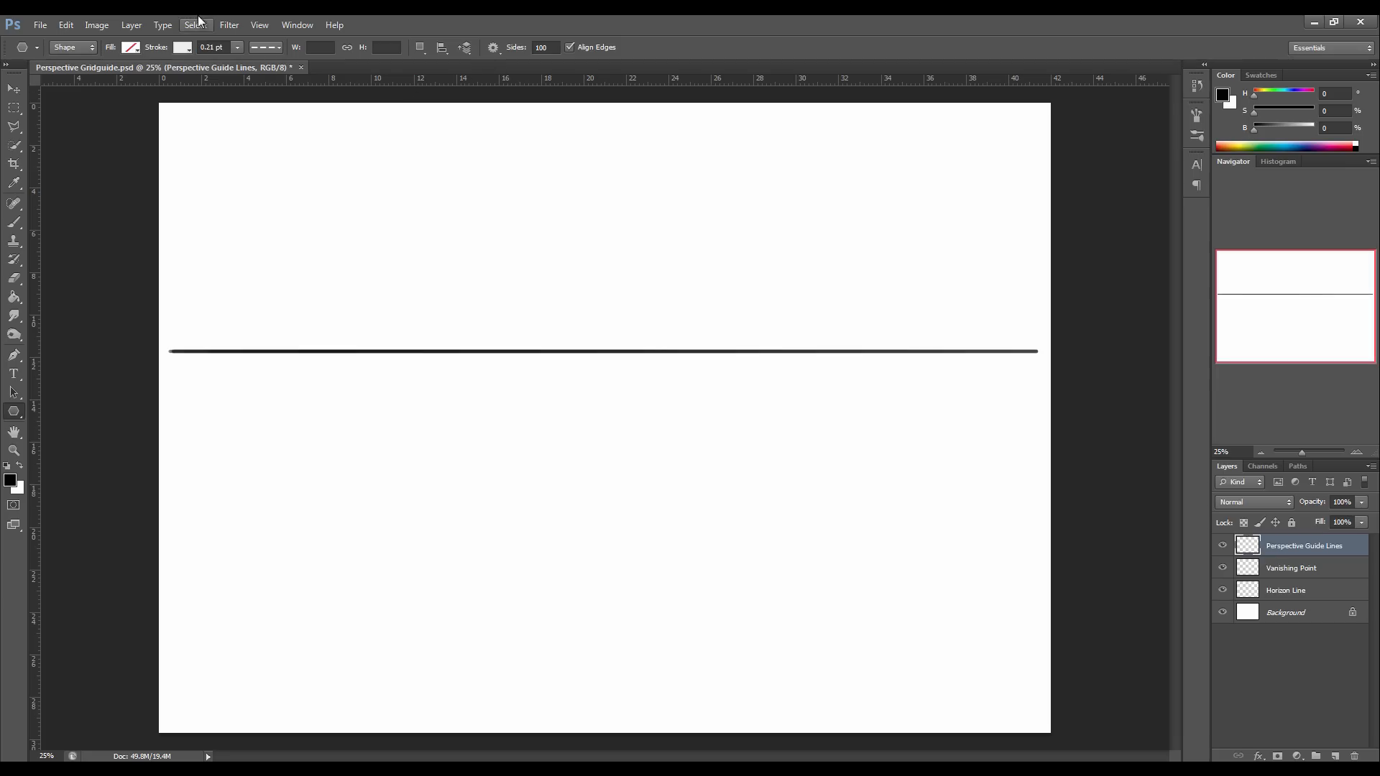
left_click(187, 50)
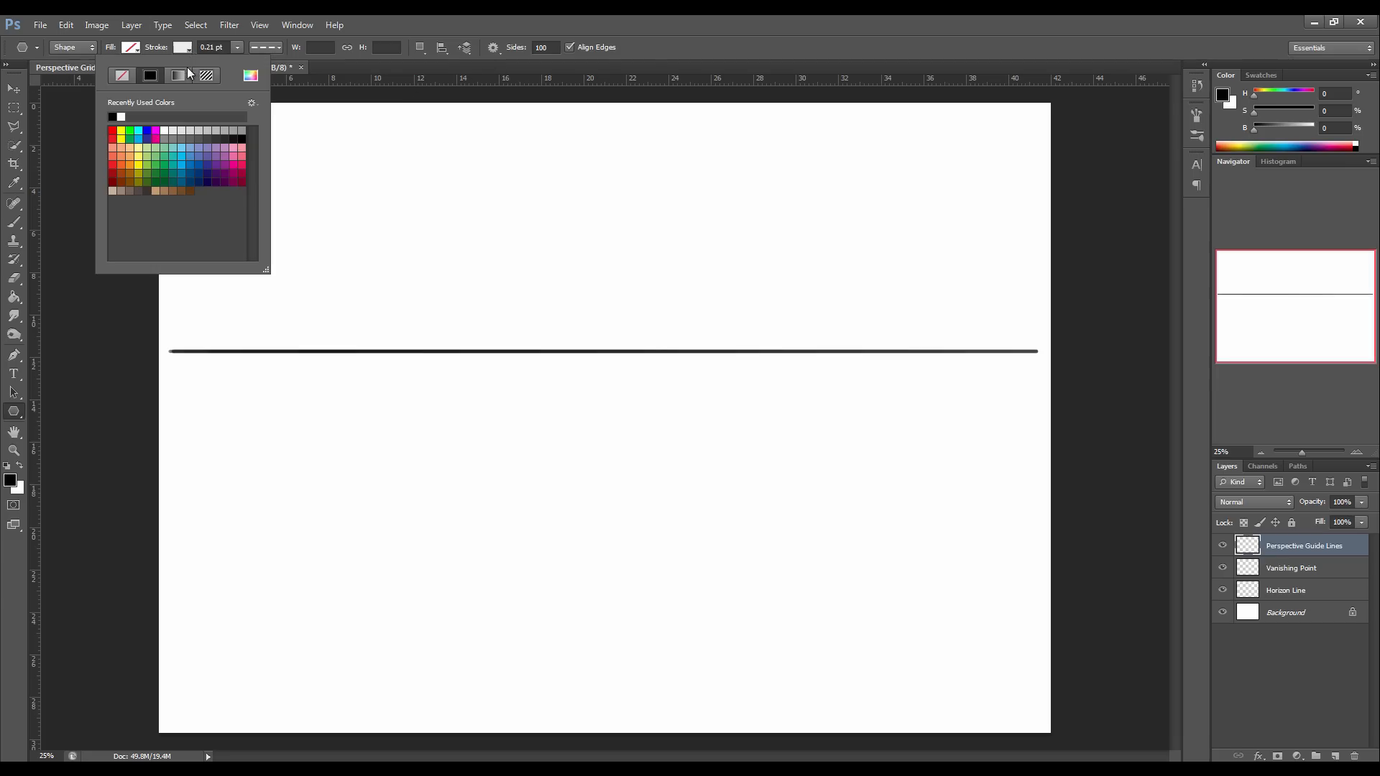
left_click(189, 172)
left_click(698, 62)
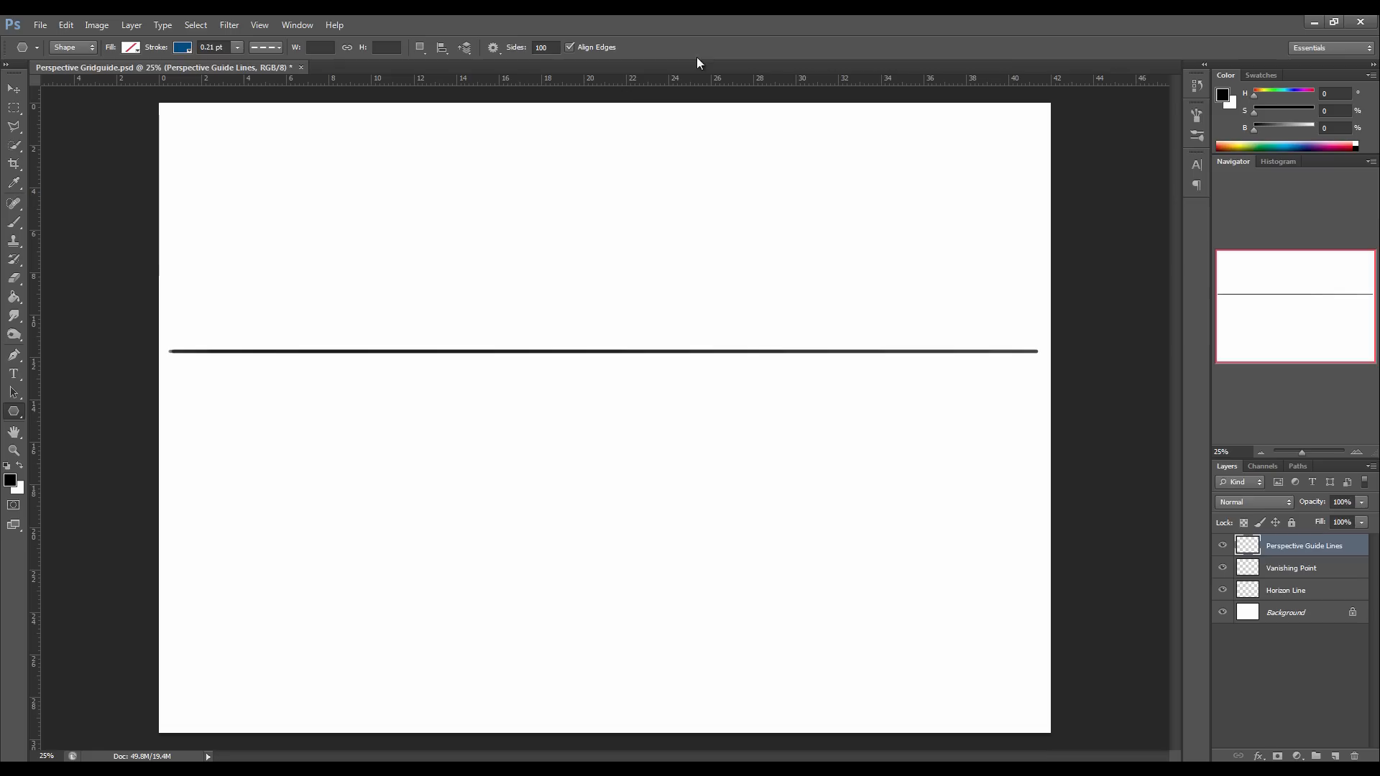
left_click(184, 48)
left_click(181, 157)
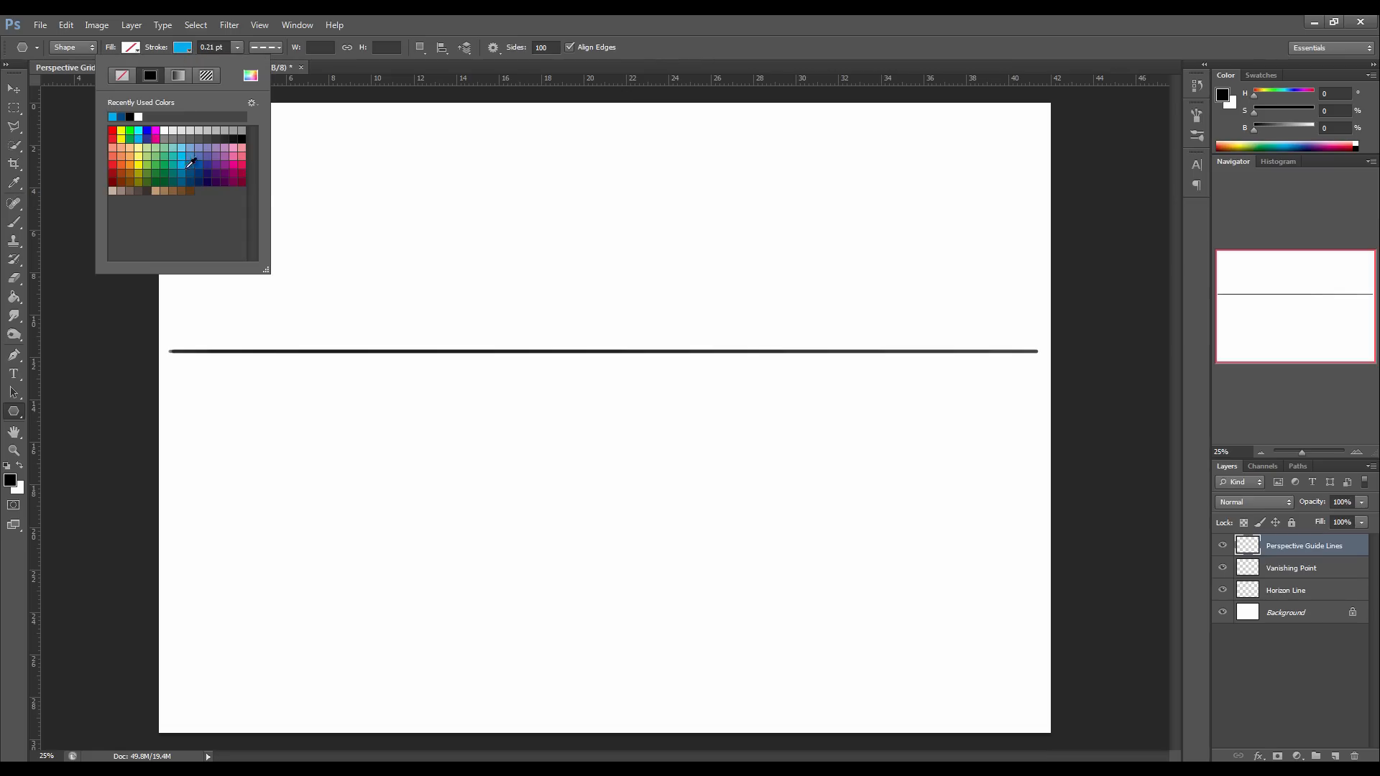
left_click(666, 45)
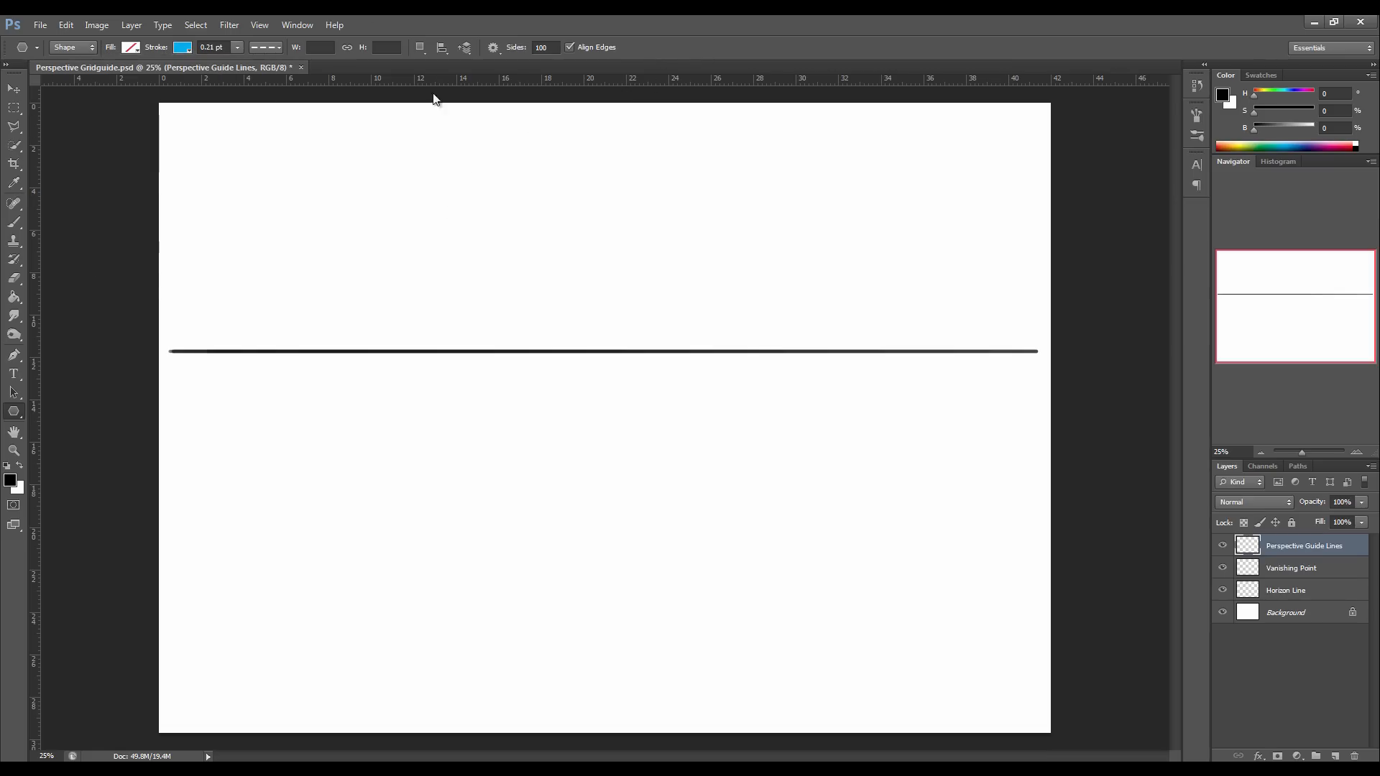
Configure the polygon with a solid 0.08 pt stroke, 100 sides and the Star option with sides indented by 99%.
left_click(271, 47)
left_click(262, 87)
left_click(237, 47)
left_click(503, 49)
left_click(493, 48)
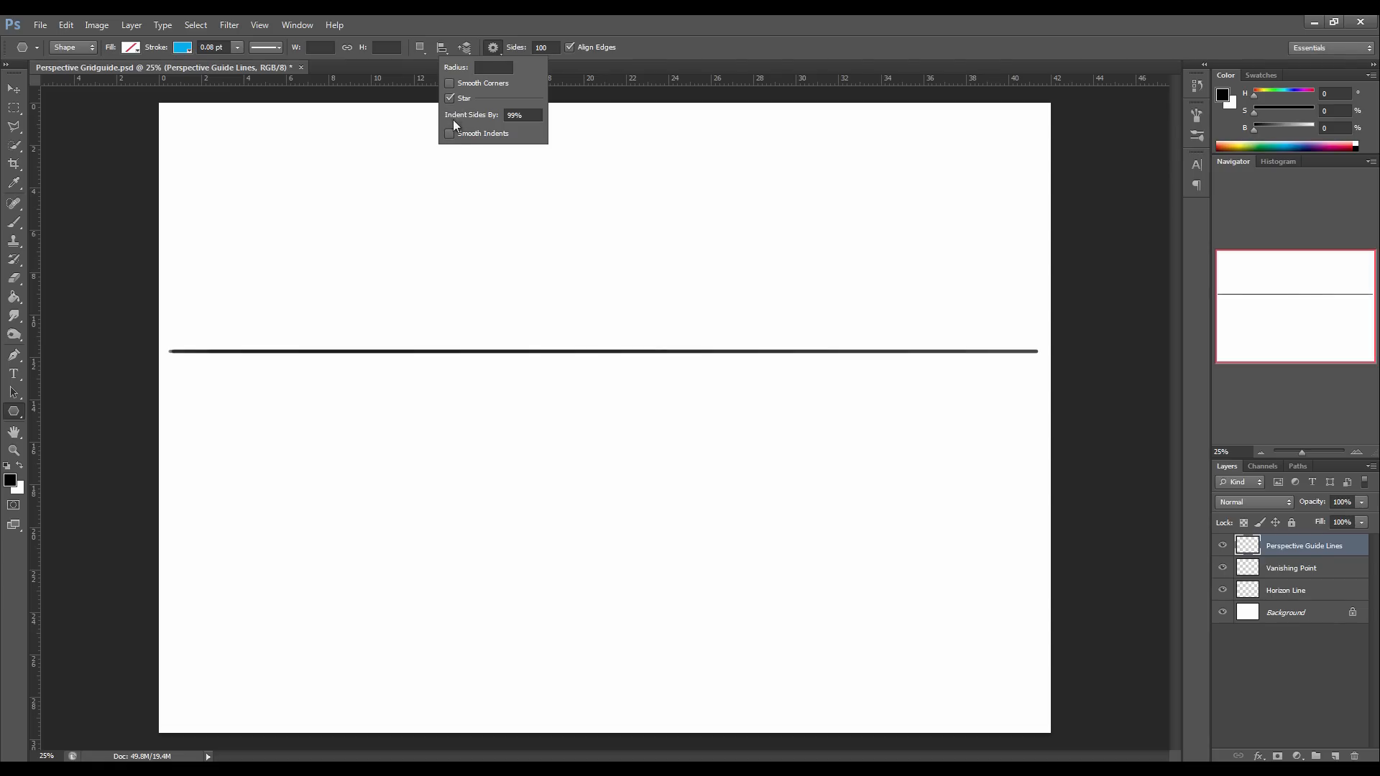
left_click(518, 116)
left_click(515, 17)
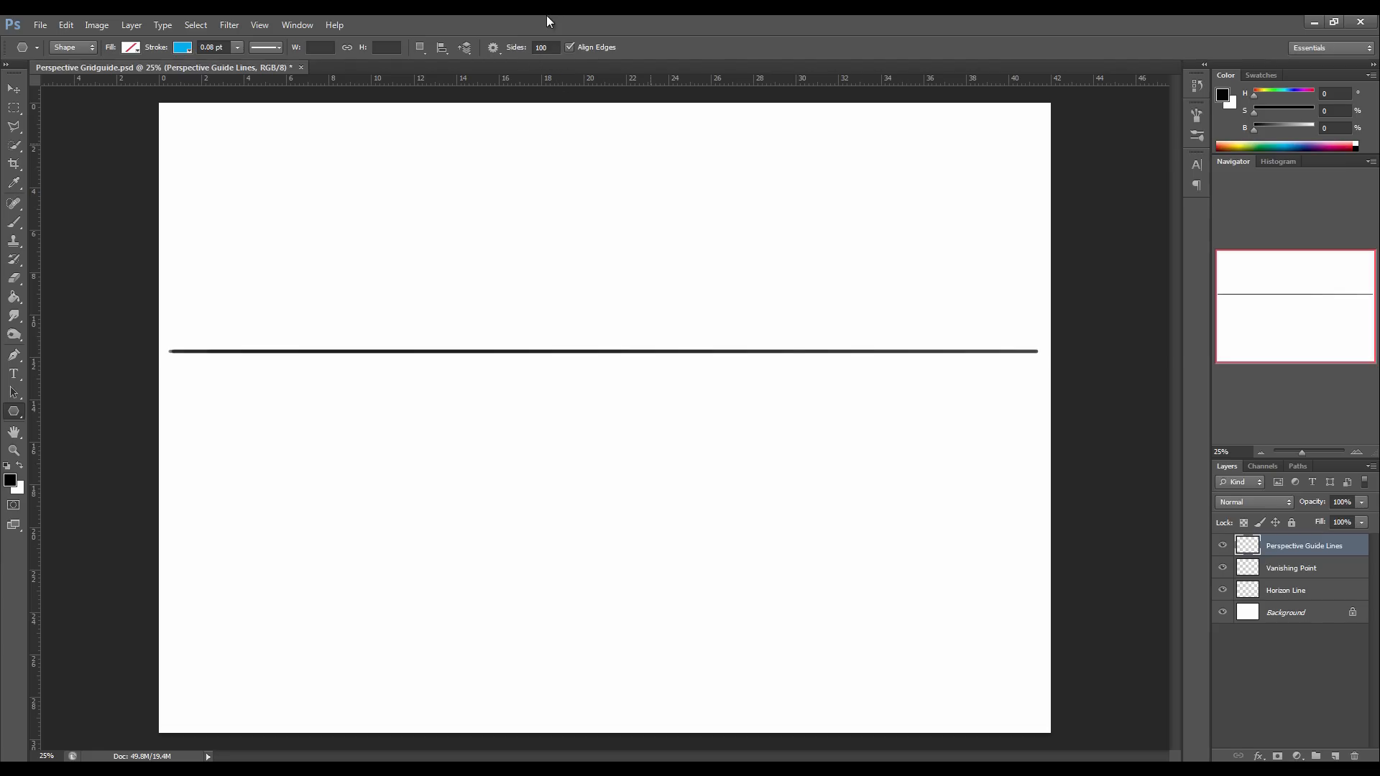
left_click(544, 48)
Try a light blue starburst near the horizon line's left end, undo it, and redraw it with a red stroke.
left_click_drag(286, 351, 1049, 624)
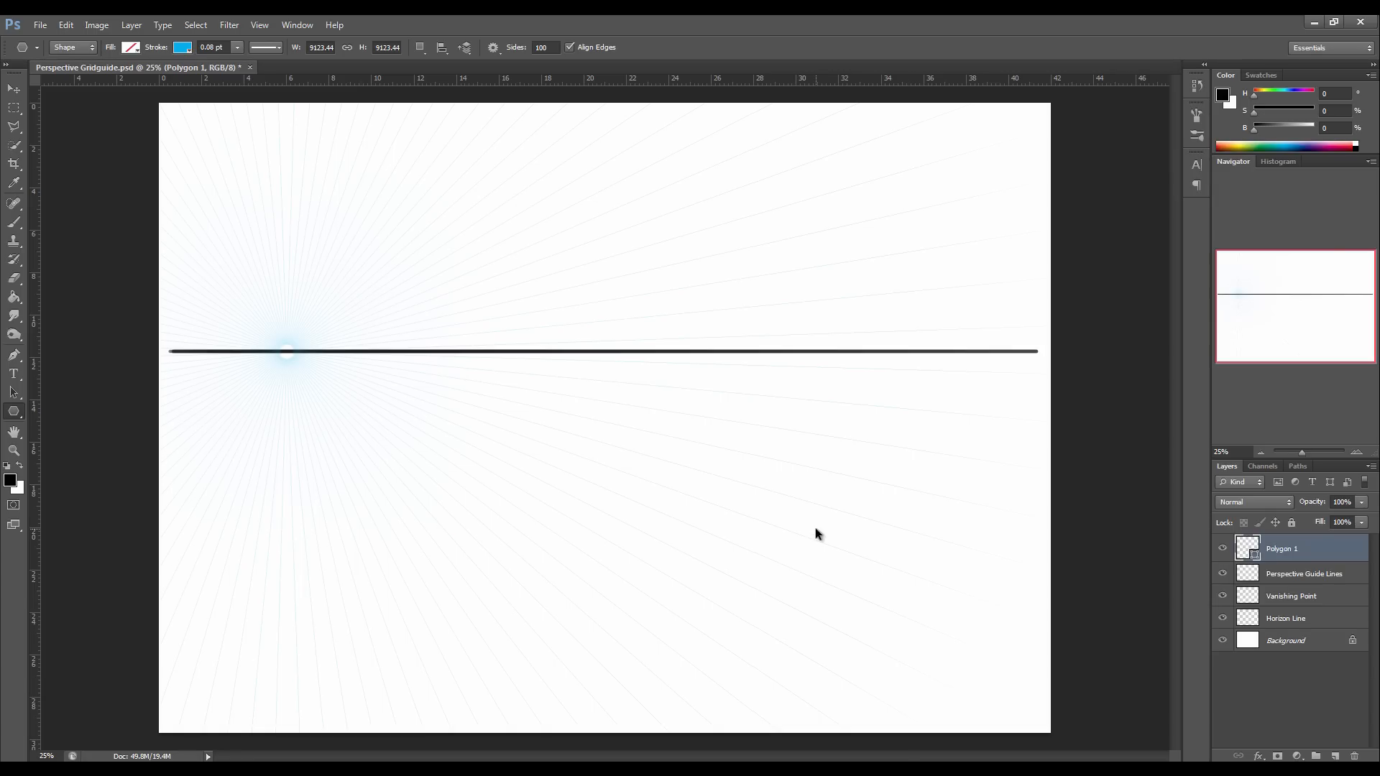
key("ctrl+z")
left_click(187, 48)
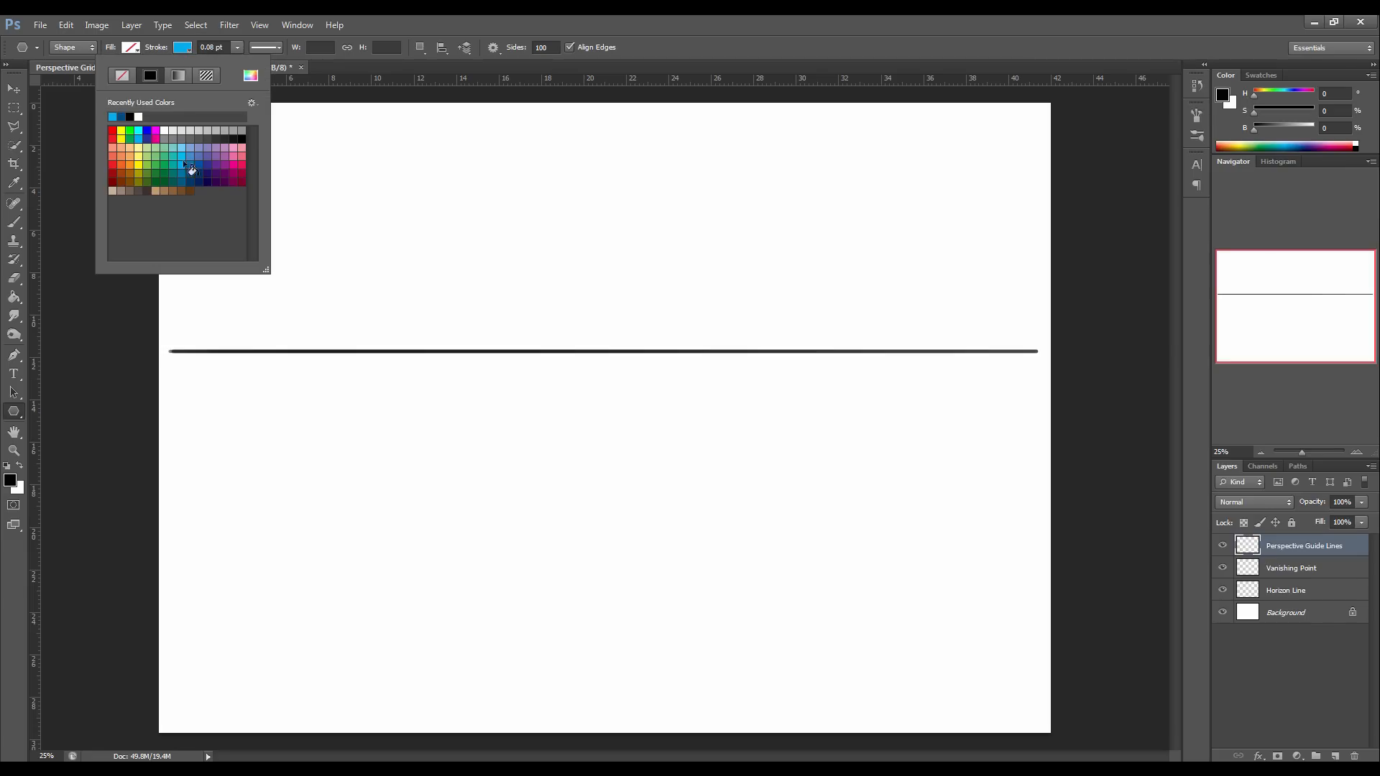
left_click(113, 130)
mouse_move(259, 351)
left_mouse_down()
mouse_move(723, 620)
mouse_move(1008, 737)
mouse_move(1085, 751)
left_mouse_up()
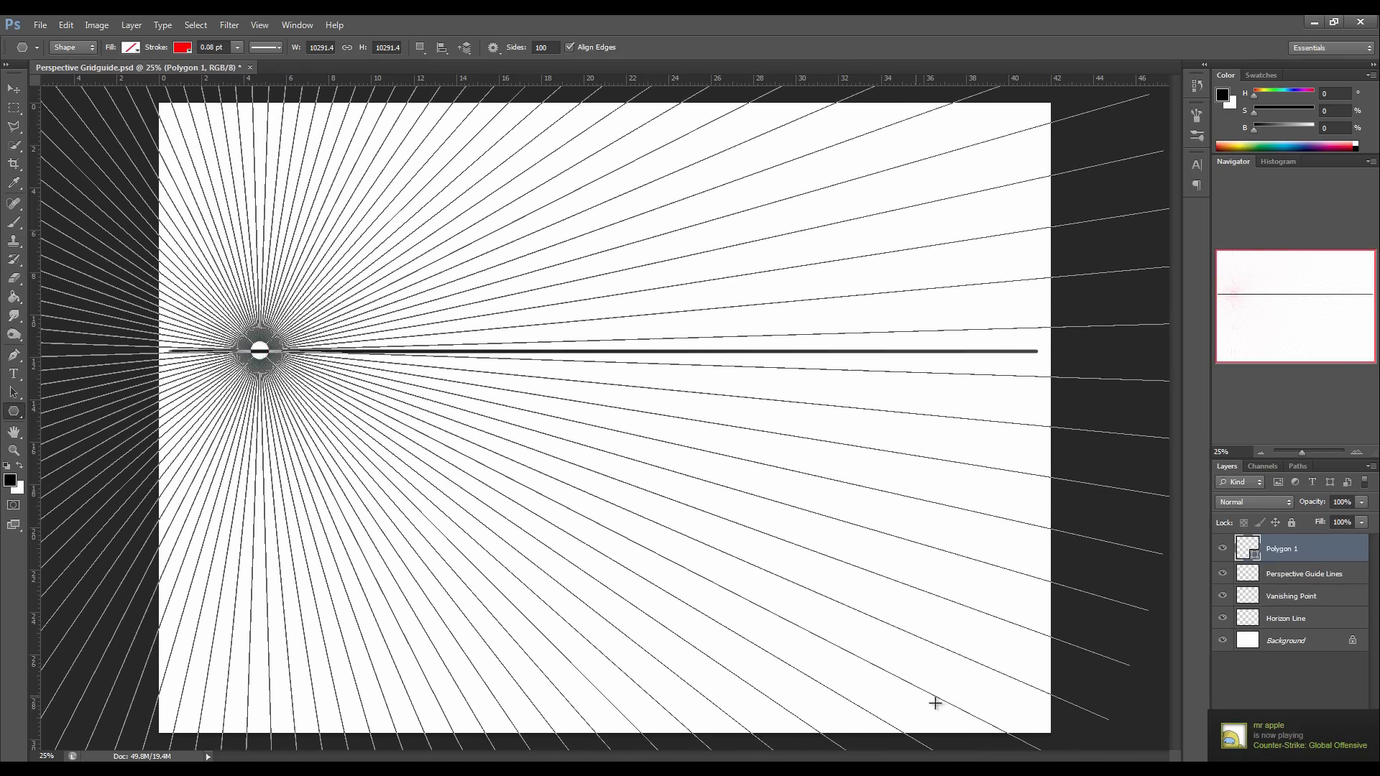
key("Return")
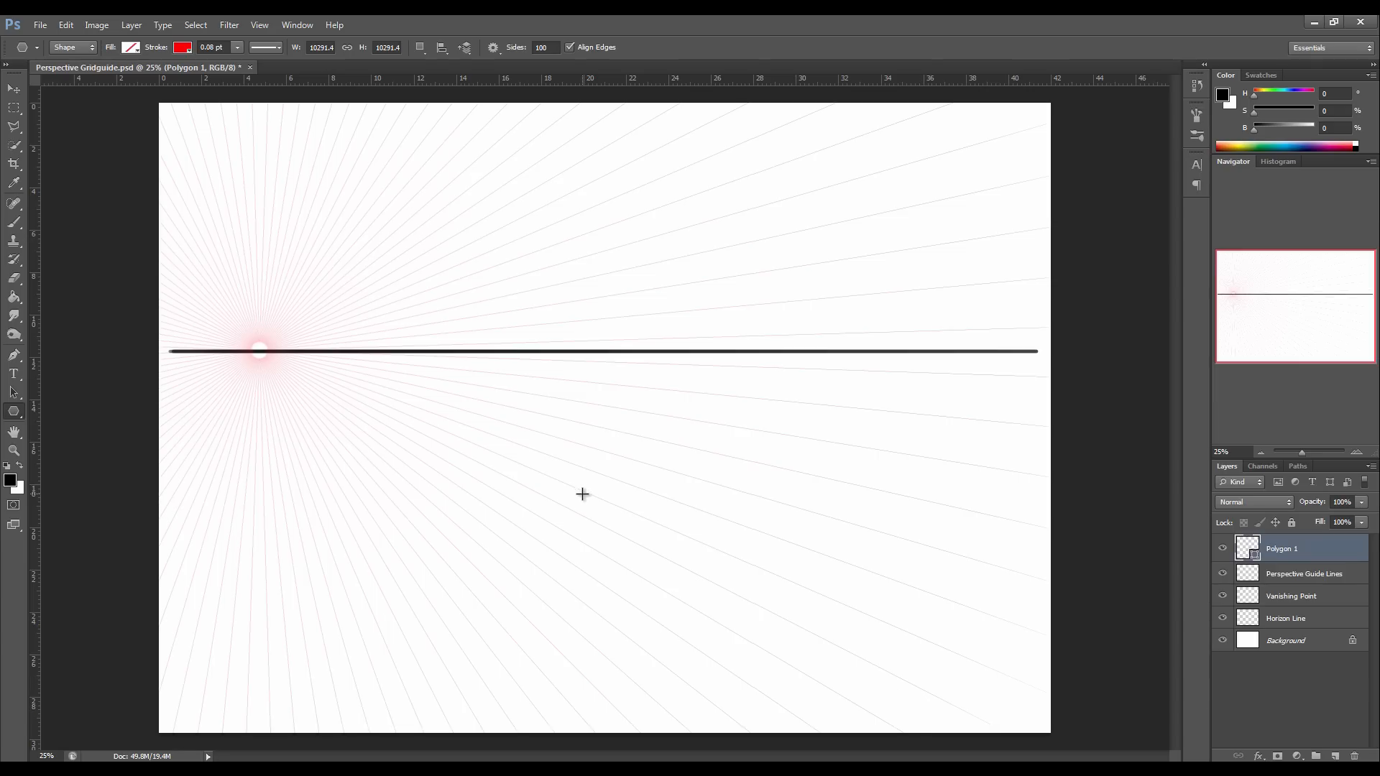
Try a thicker stroke on the red starburst, and undo the starburst.
left_click(236, 47)
left_click_drag(239, 61, 250, 60)
key("ctrl+z")
key("ctrl+z")
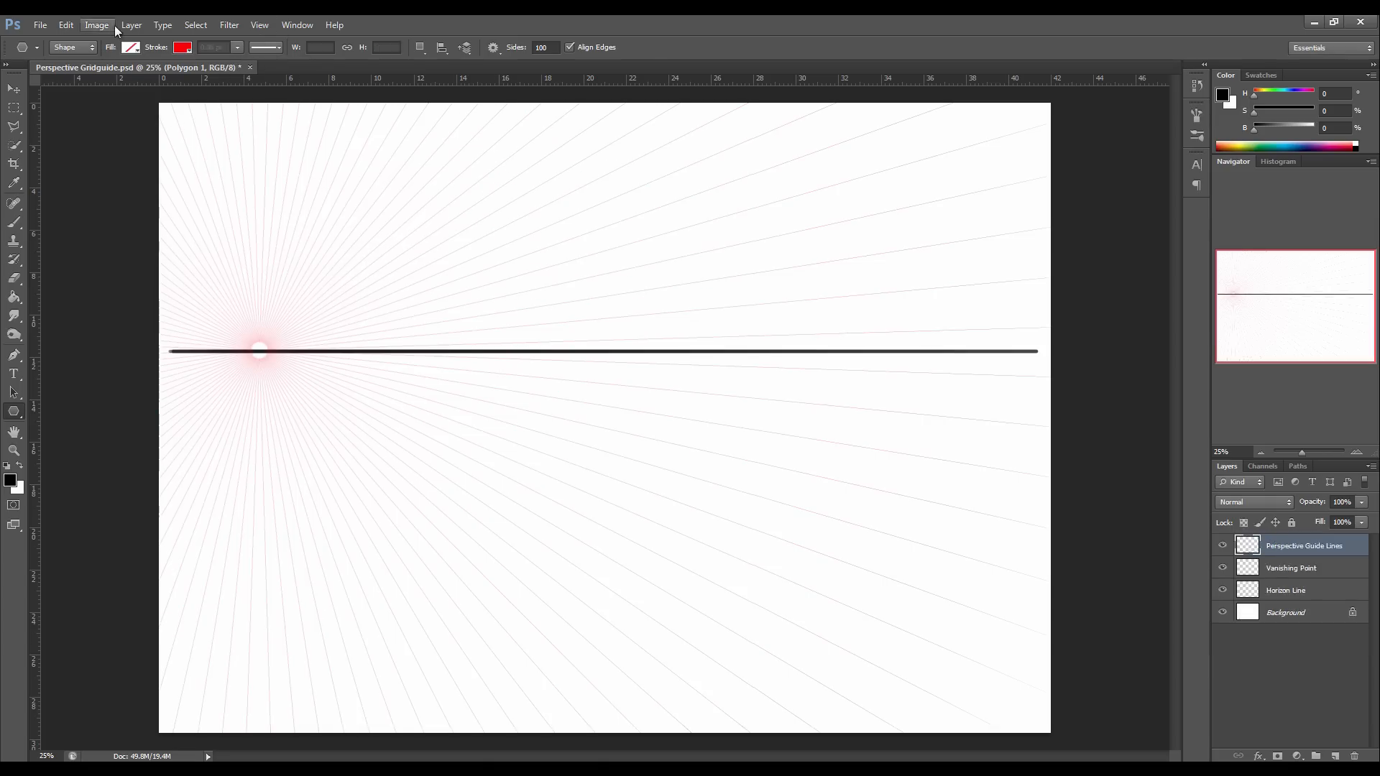
Set the polygon's stroke colour back to light blue.
left_click(130, 47)
left_click(182, 152)
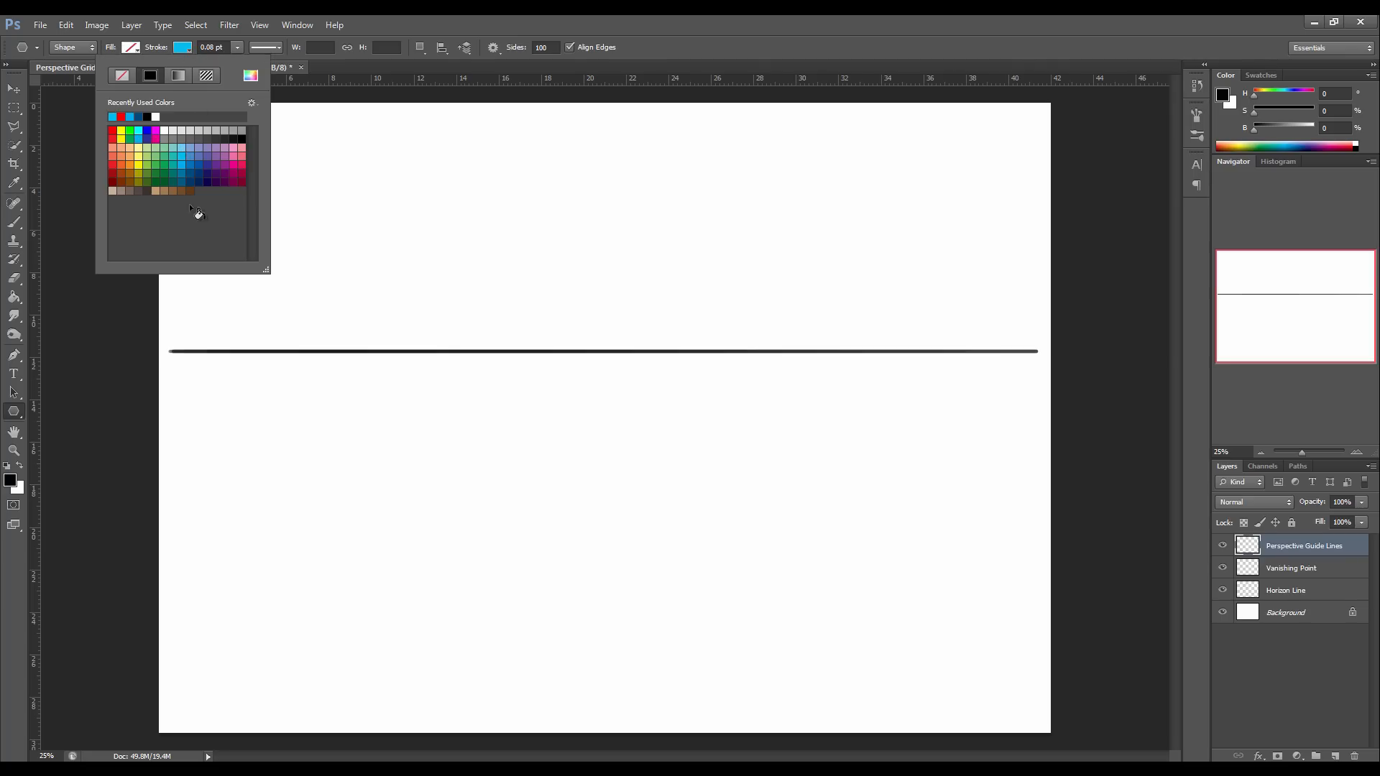
left_click(237, 48)
Try a light blue starburst at the horizon line's left end with a 10.18 pt stroke, and undo it.
mouse_move(208, 350)
left_mouse_down()
mouse_move(897, 656)
mouse_move(1035, 687)
left_mouse_up()
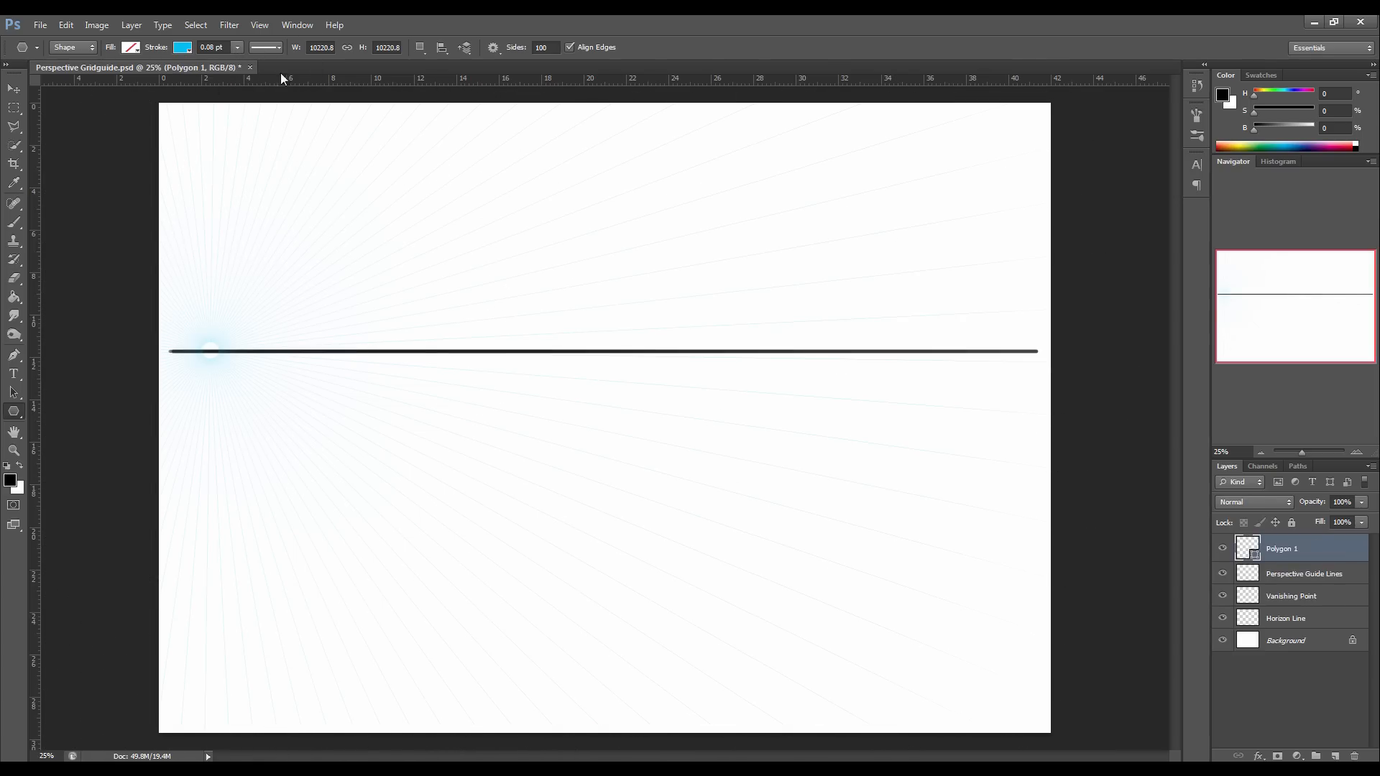
left_click(236, 47)
left_click_drag(243, 63, 257, 63)
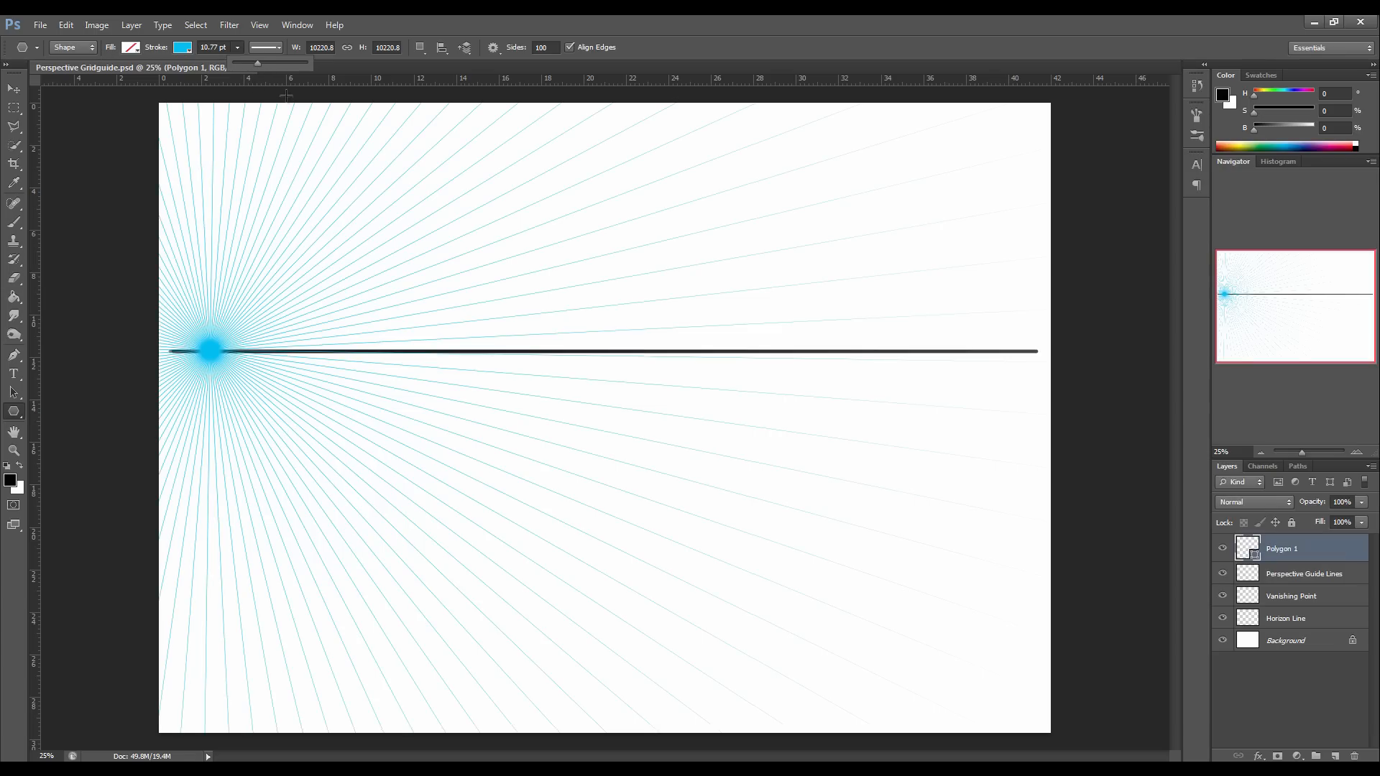
mouse_move(263, 66)
left_mouse_down()
mouse_move(277, 64)
mouse_move(256, 62)
left_mouse_up()
left_click(346, 142)
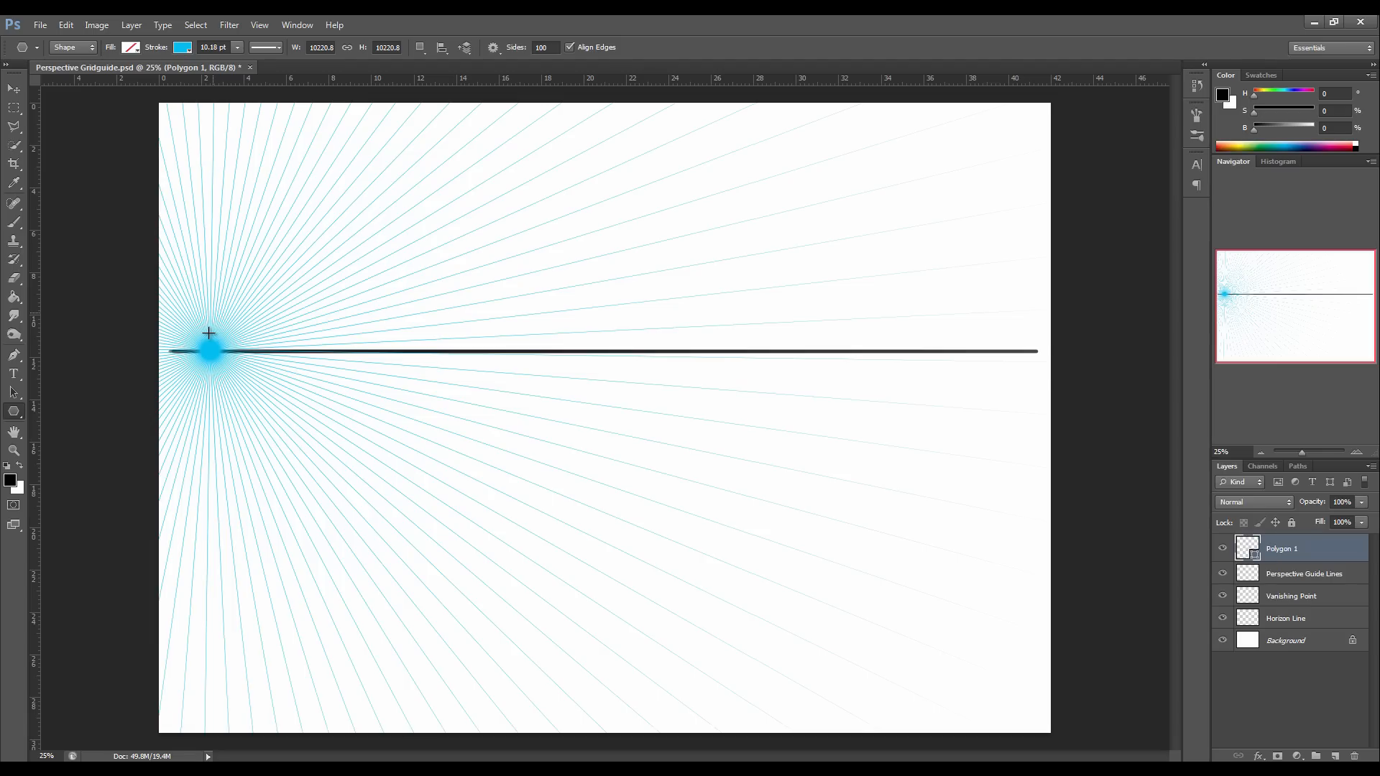
key("ctrl+z")
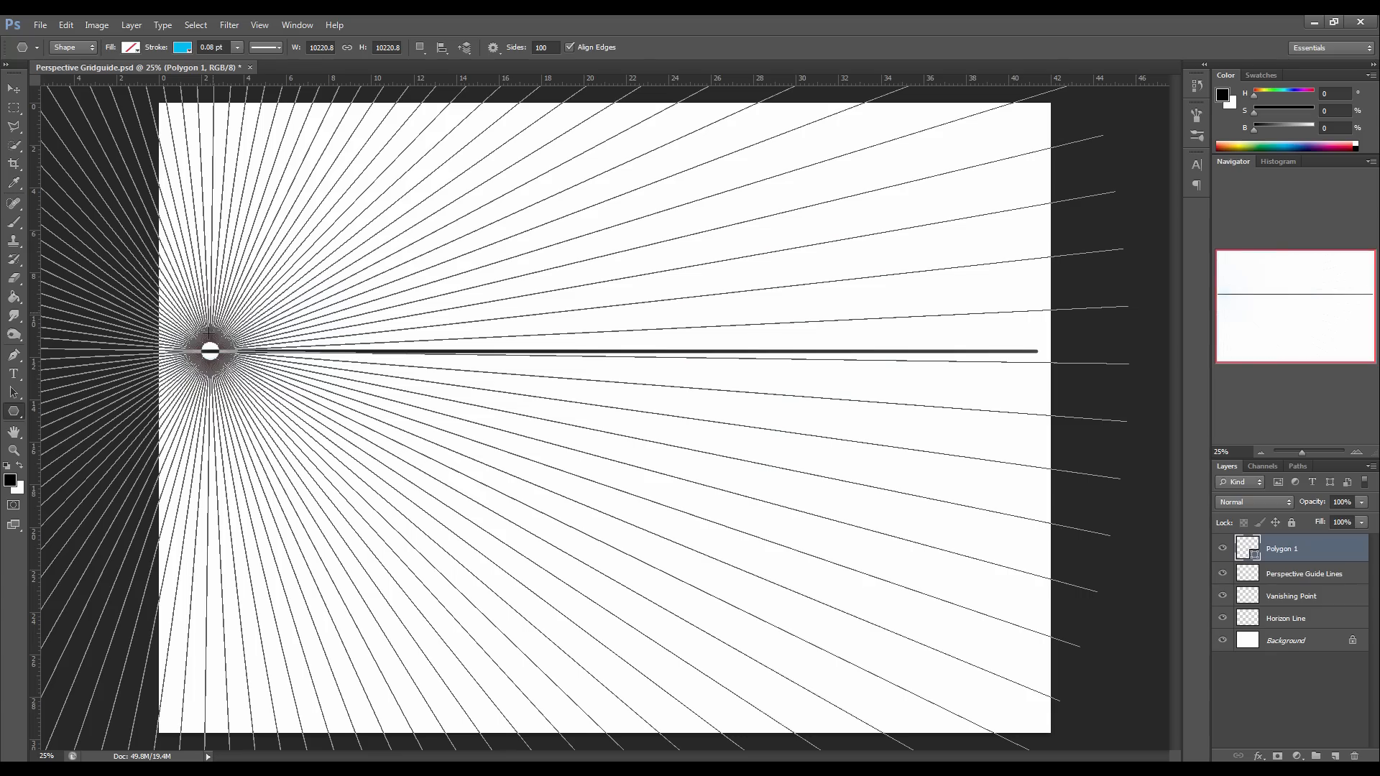
key("ctrl+alt+z")
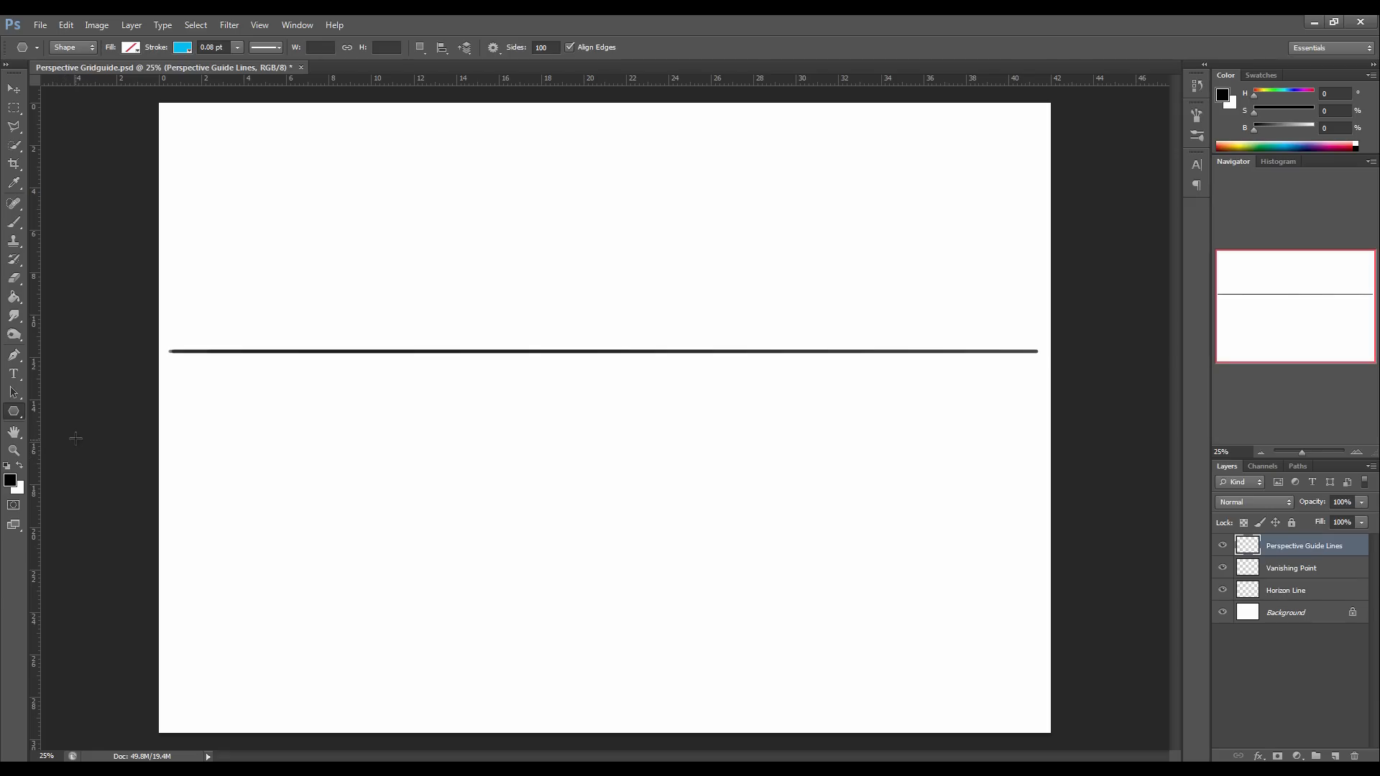
Zoom out to 8.33% so that plenty of empty workspace surrounds the canvas.
left_click(19, 455)
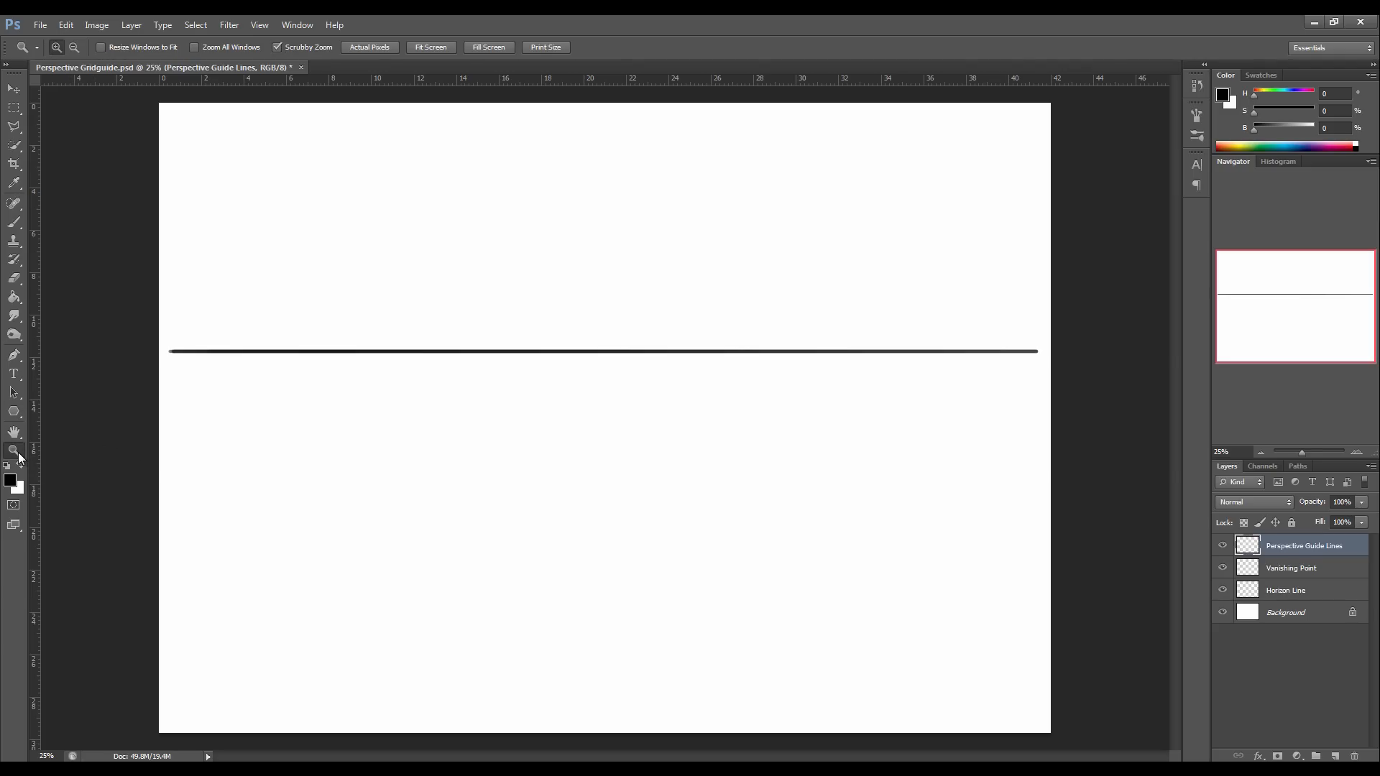
key("ctrl+minus")
key("ctrl+minus")
key("ctrl+minus")
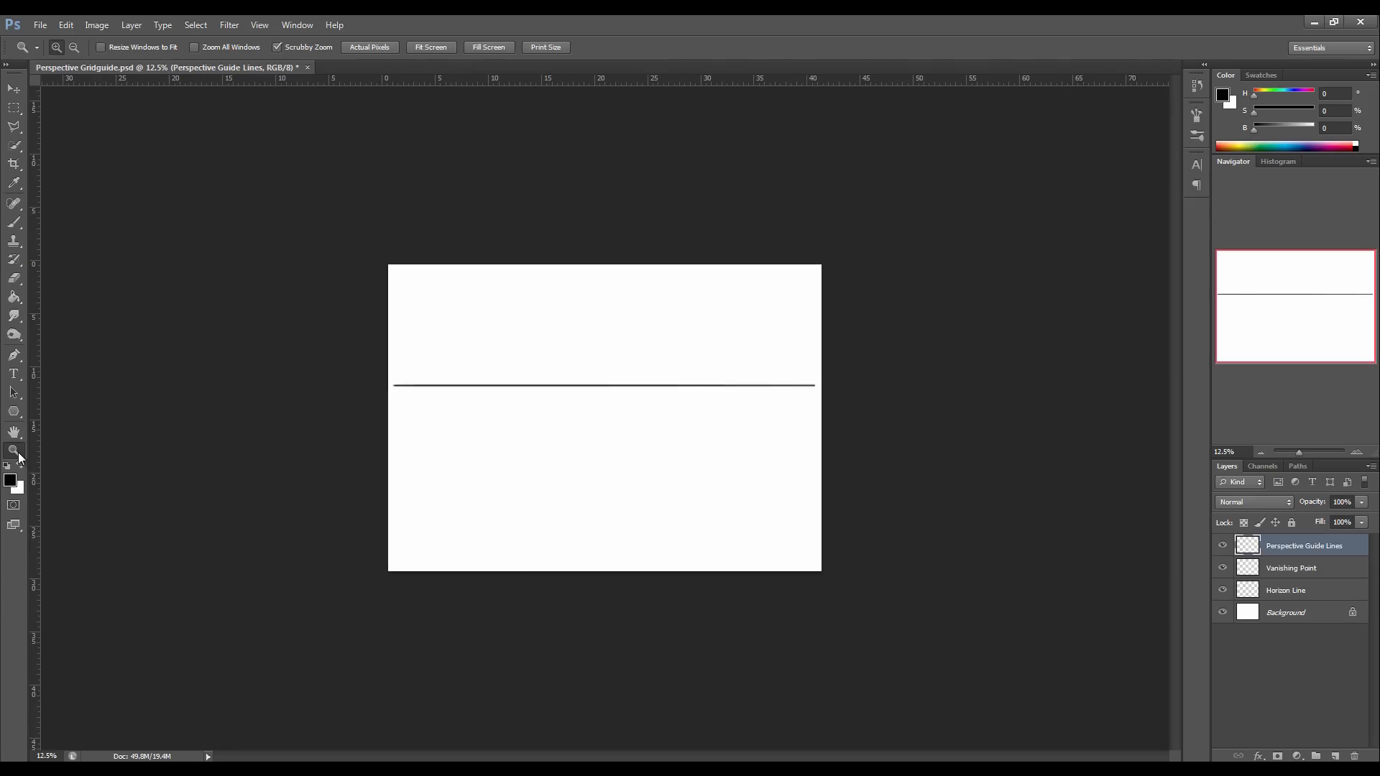
left_click(14, 223)
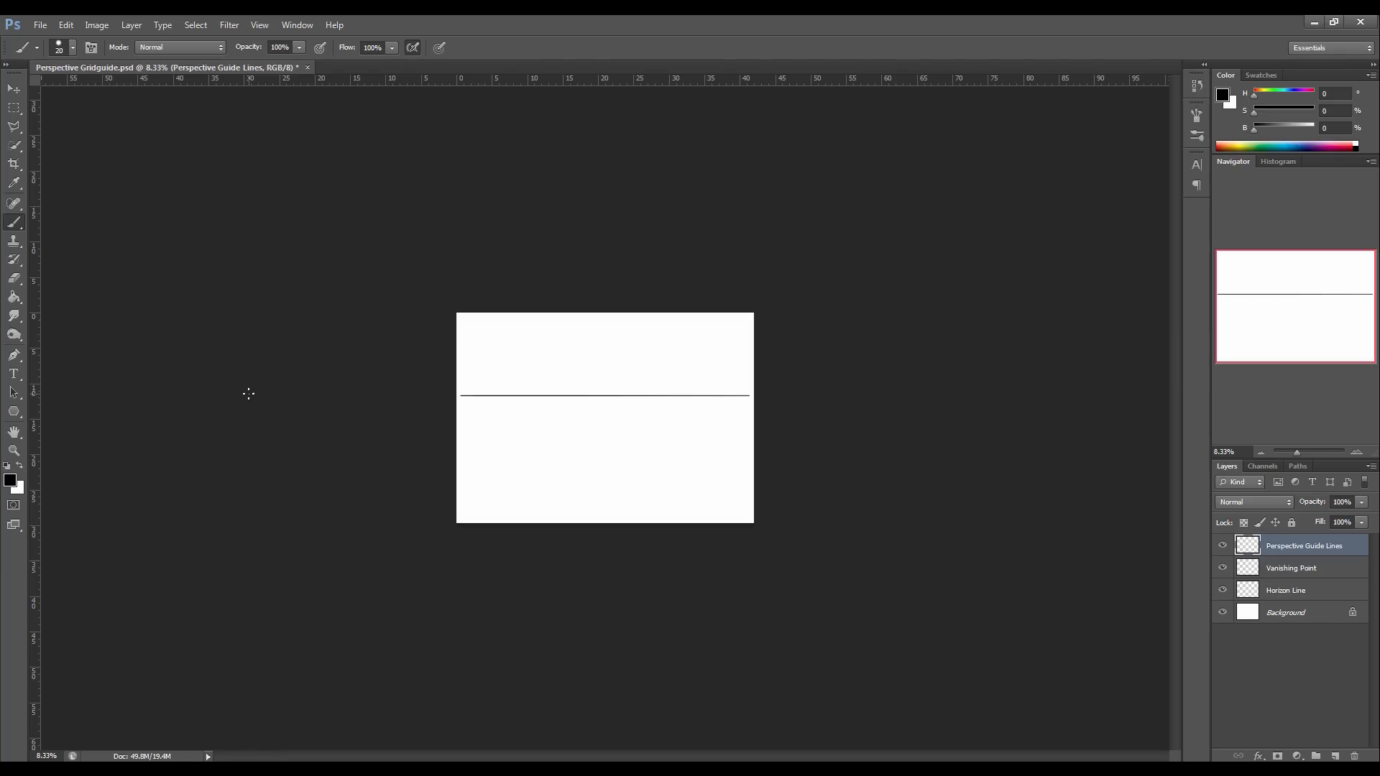
mouse_move(250, 393)
left_mouse_down()
mouse_move(467, 496)
mouse_move(689, 563)
left_mouse_up()
key("ctrl+z")
Draw a starburst about 20,737 px wide, centred well outside the canvas's left edge at horizon height, and set its stroke to 10.18 pt.
left_click(14, 411)
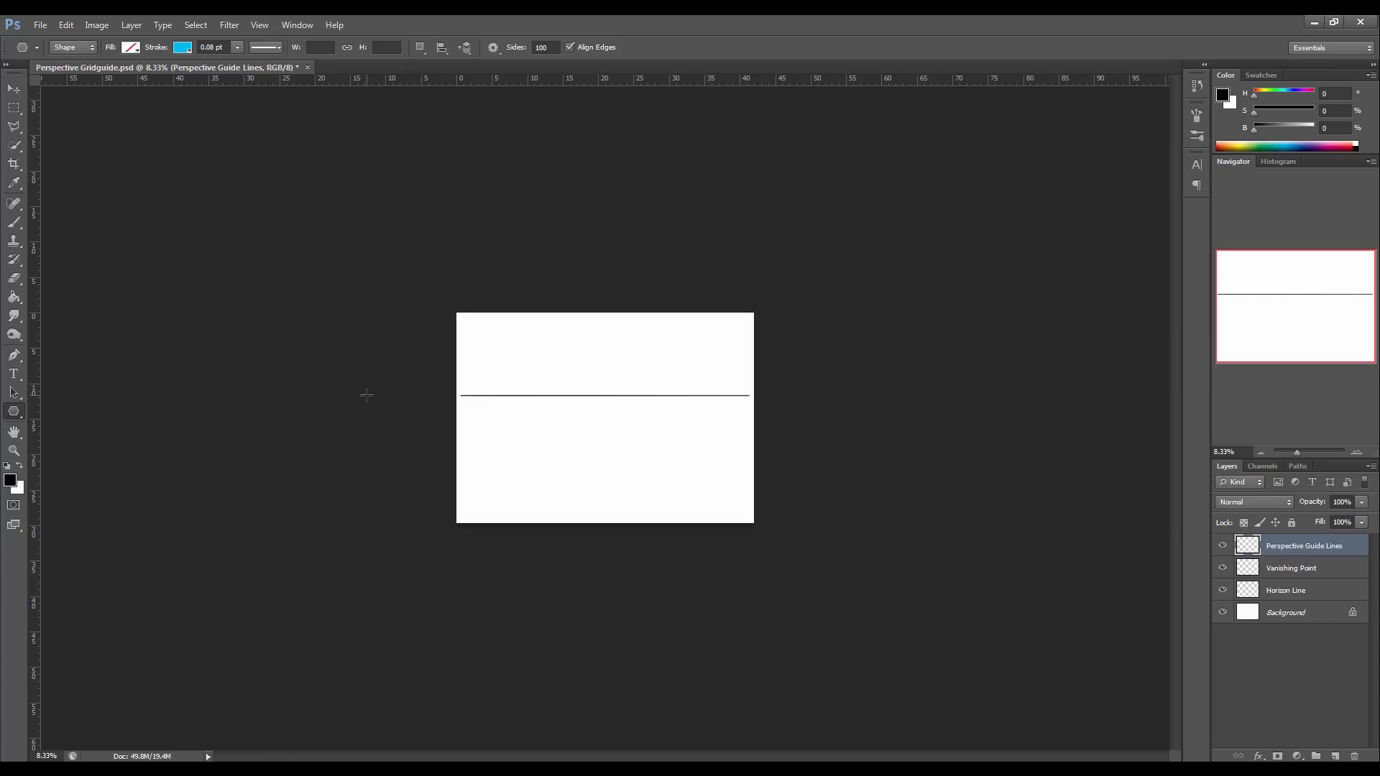
left_click_drag(202, 397, 810, 533)
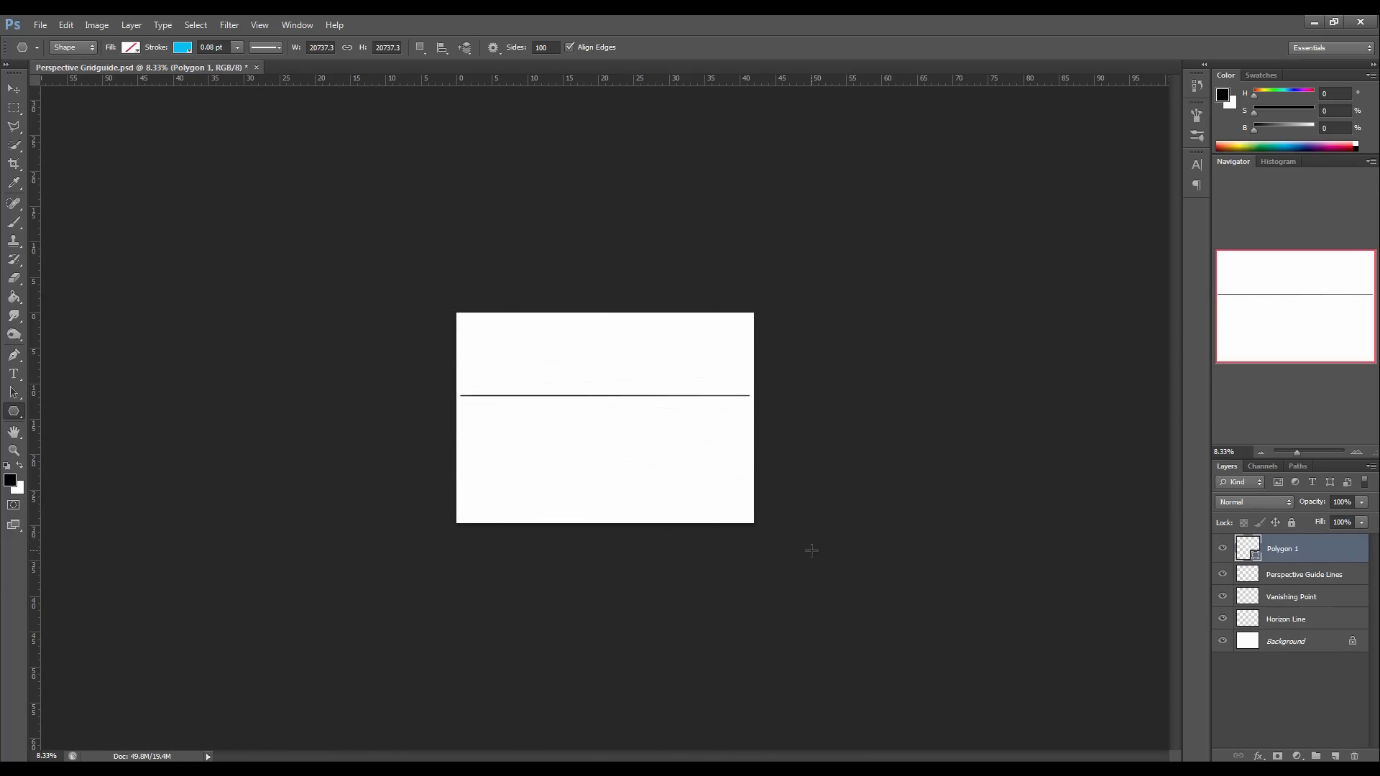
left_click(237, 48)
mouse_move(245, 67)
left_mouse_down()
mouse_move(272, 79)
mouse_move(256, 64)
left_mouse_up()
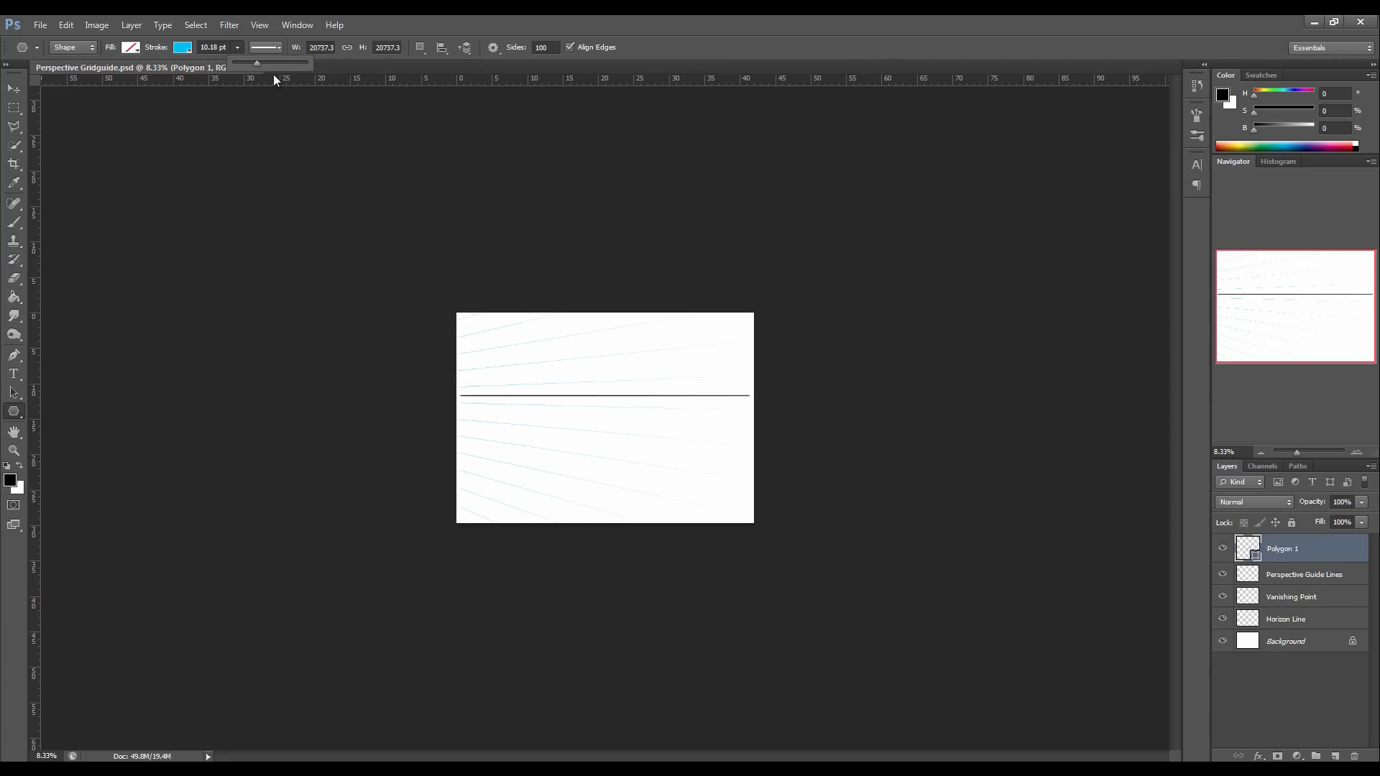
Move the starburst along the horizon towards the canvas, keeping its centre a little outside the left canvas edge.
left_click(12, 89)
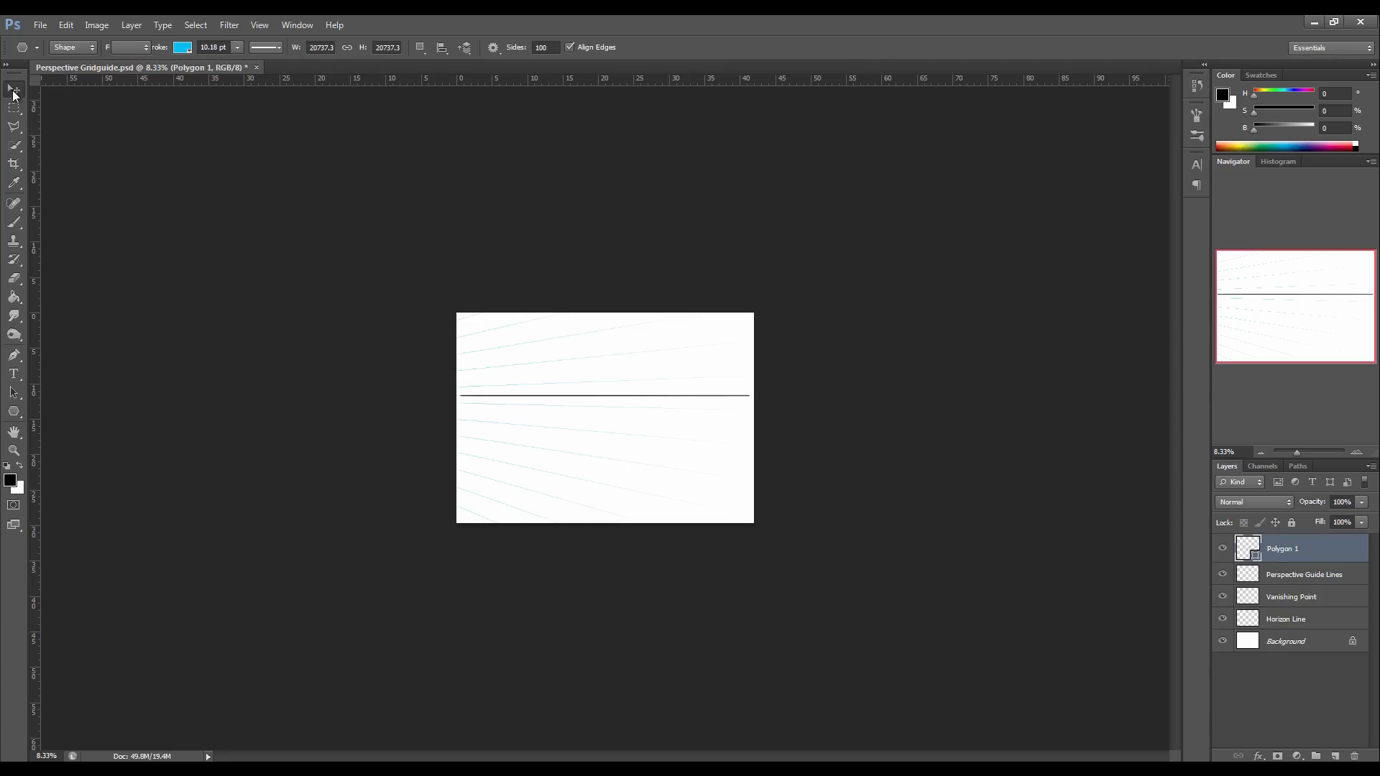
left_click_drag(258, 408, 388, 413)
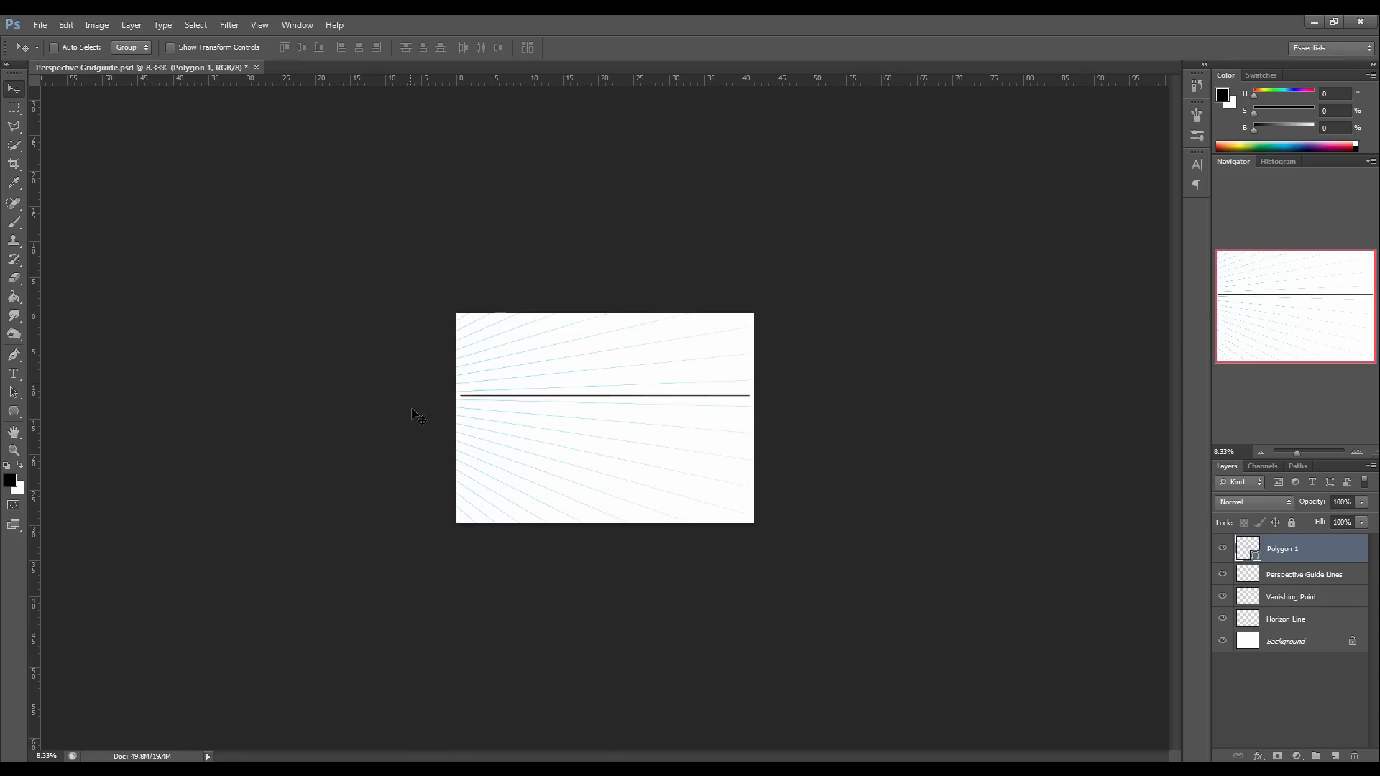
left_click_drag(360, 406, 411, 400)
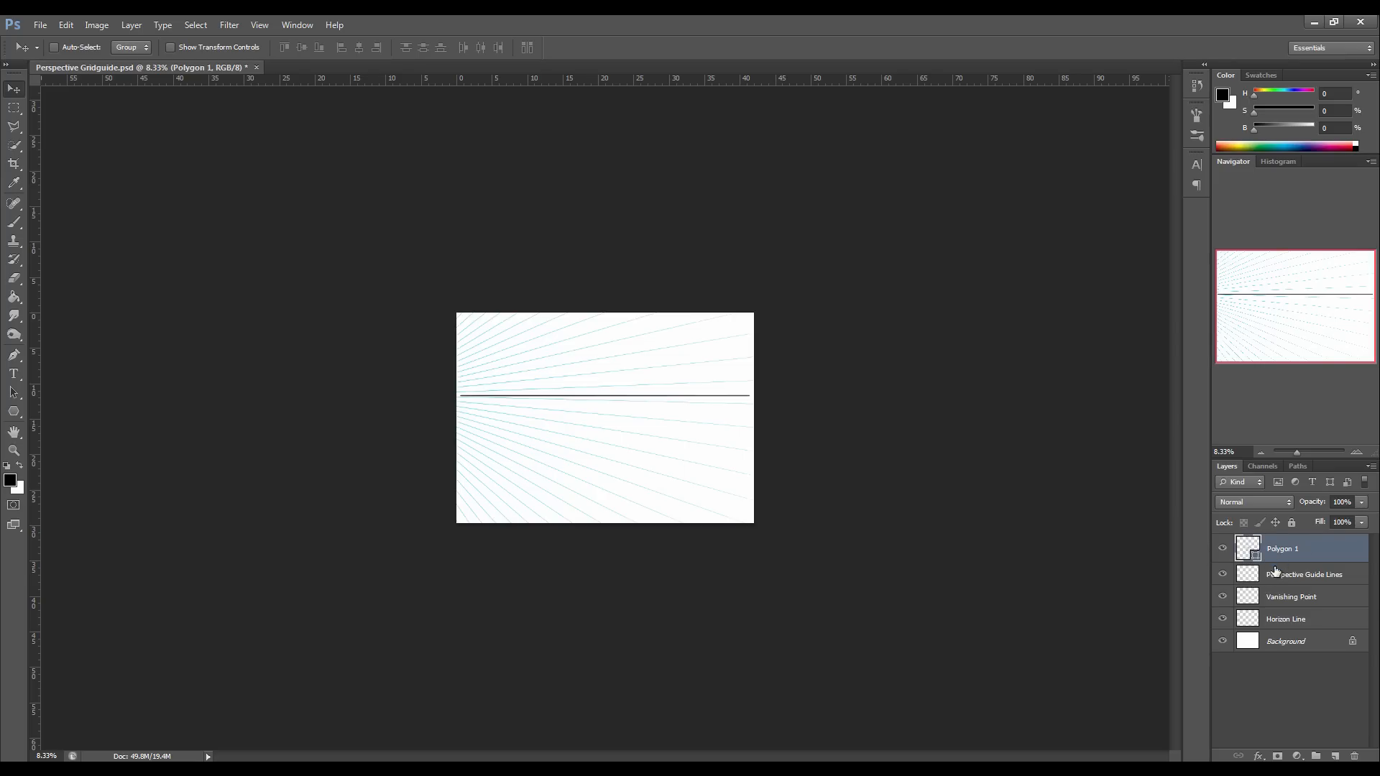
Duplicate the Polygon 1 layer and move the copy horizontally until its centre lies just outside the canvas's right edge.
left_click_drag(1280, 553, 1334, 756)
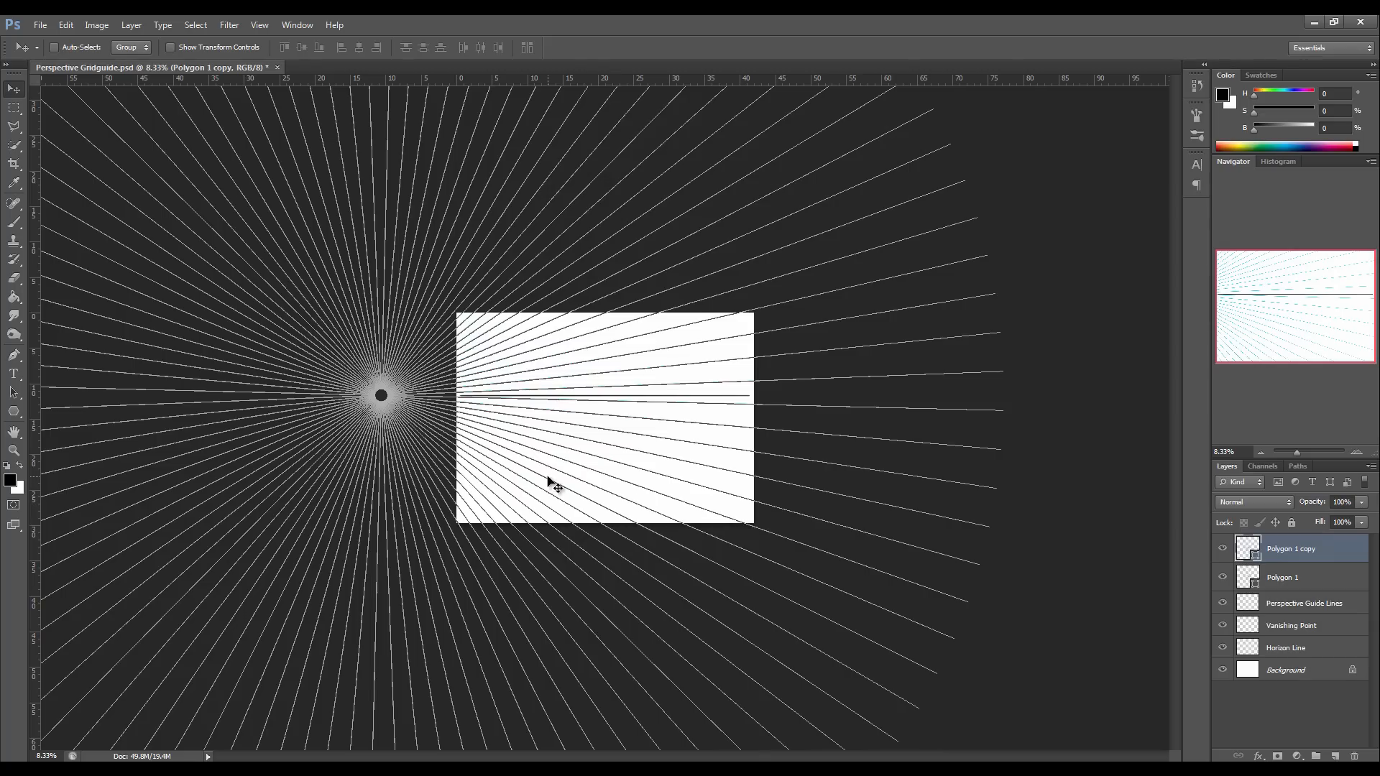
left_click_drag(392, 457, 800, 458)
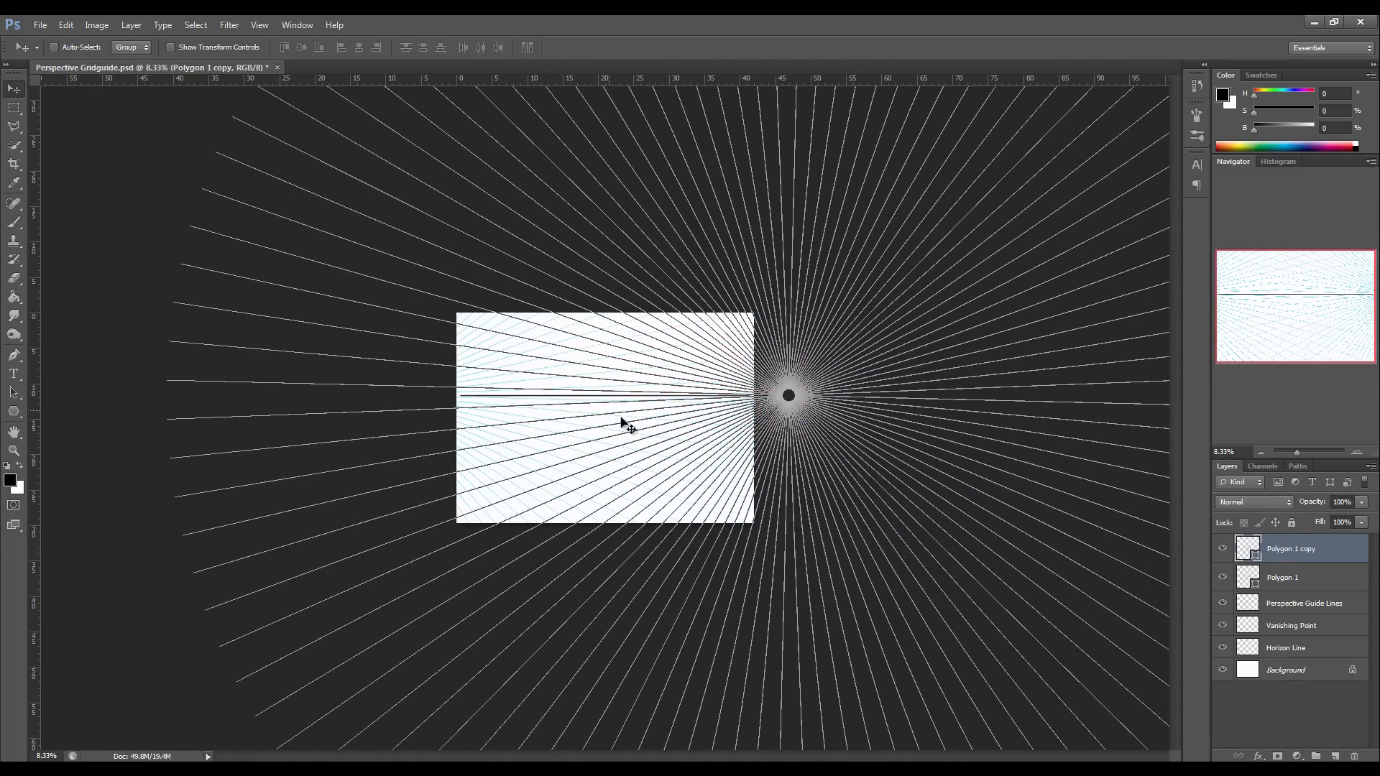
Select the Perspective Guide Lines layer to view the crossing grid without the shape's path outline.
left_click(14, 108)
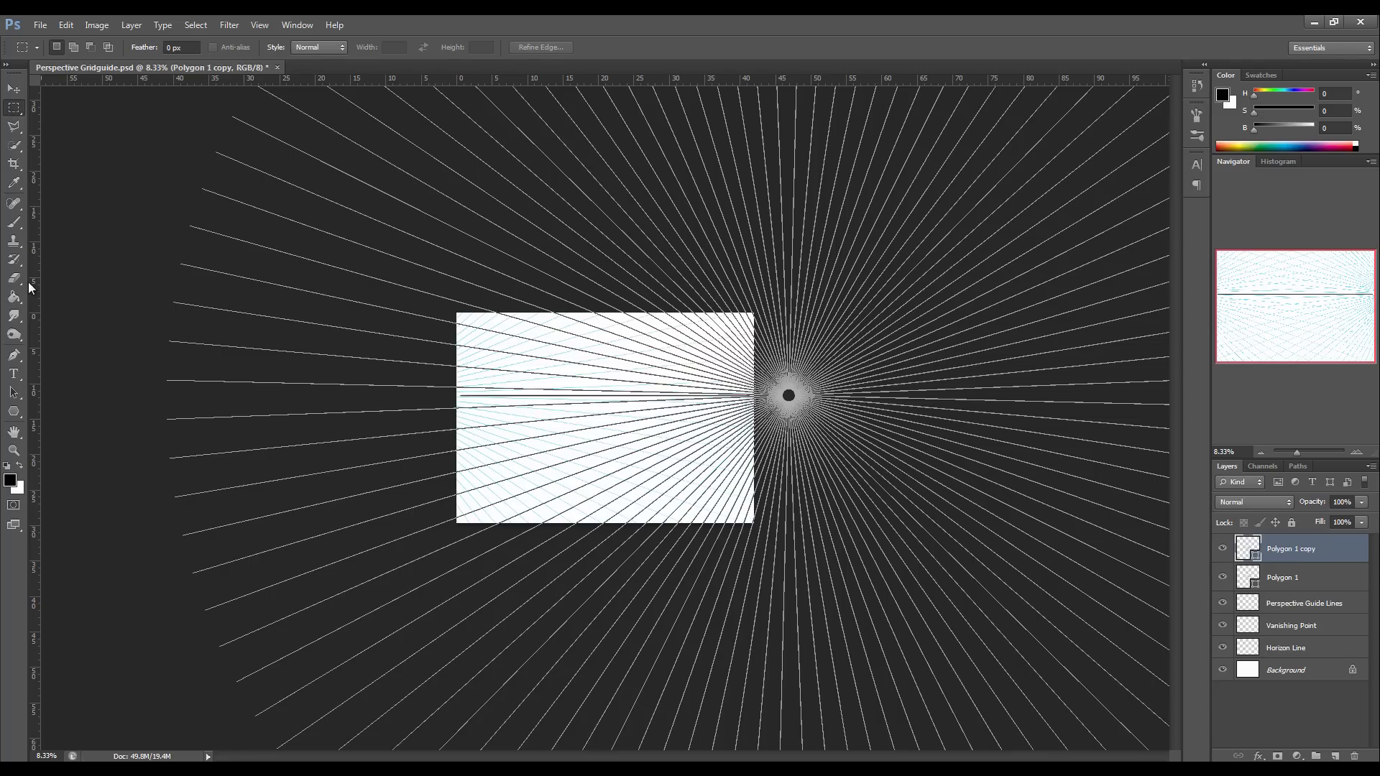
left_click(13, 222)
key("Return")
left_click(1293, 585)
left_click(1290, 605)
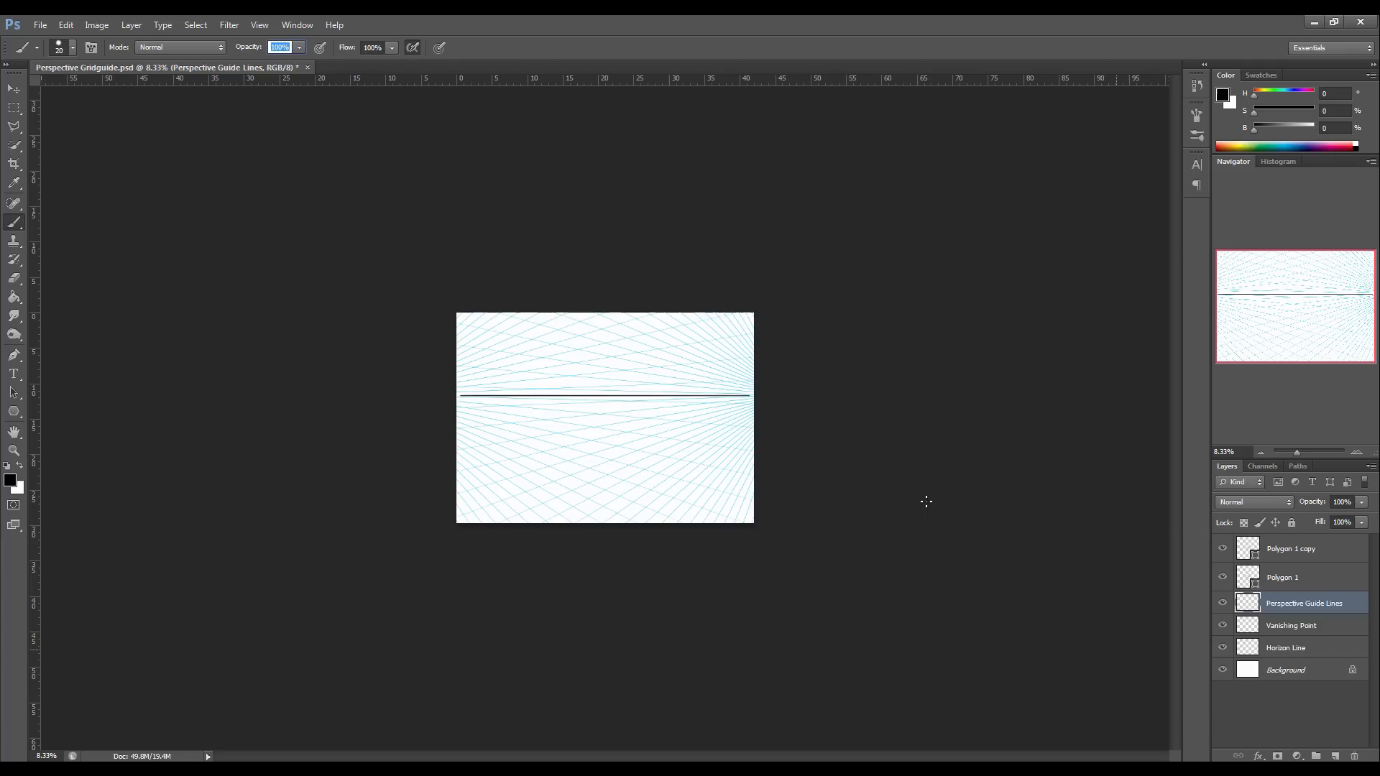
Move the Polygon 1 copy starburst along the horizon so its centre sits inside the canvas near the right edge.
left_click(16, 90)
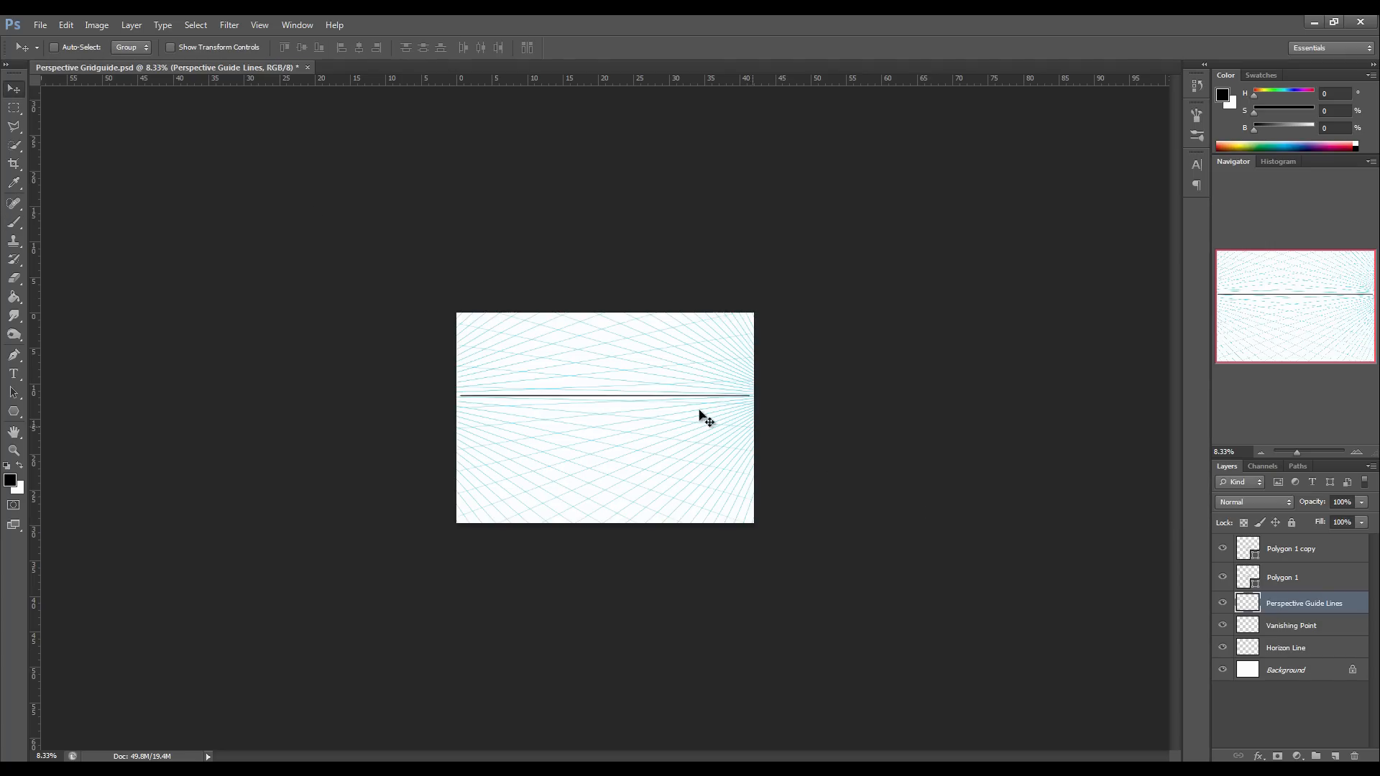
left_click(1302, 554)
left_click_drag(705, 443, 647, 440)
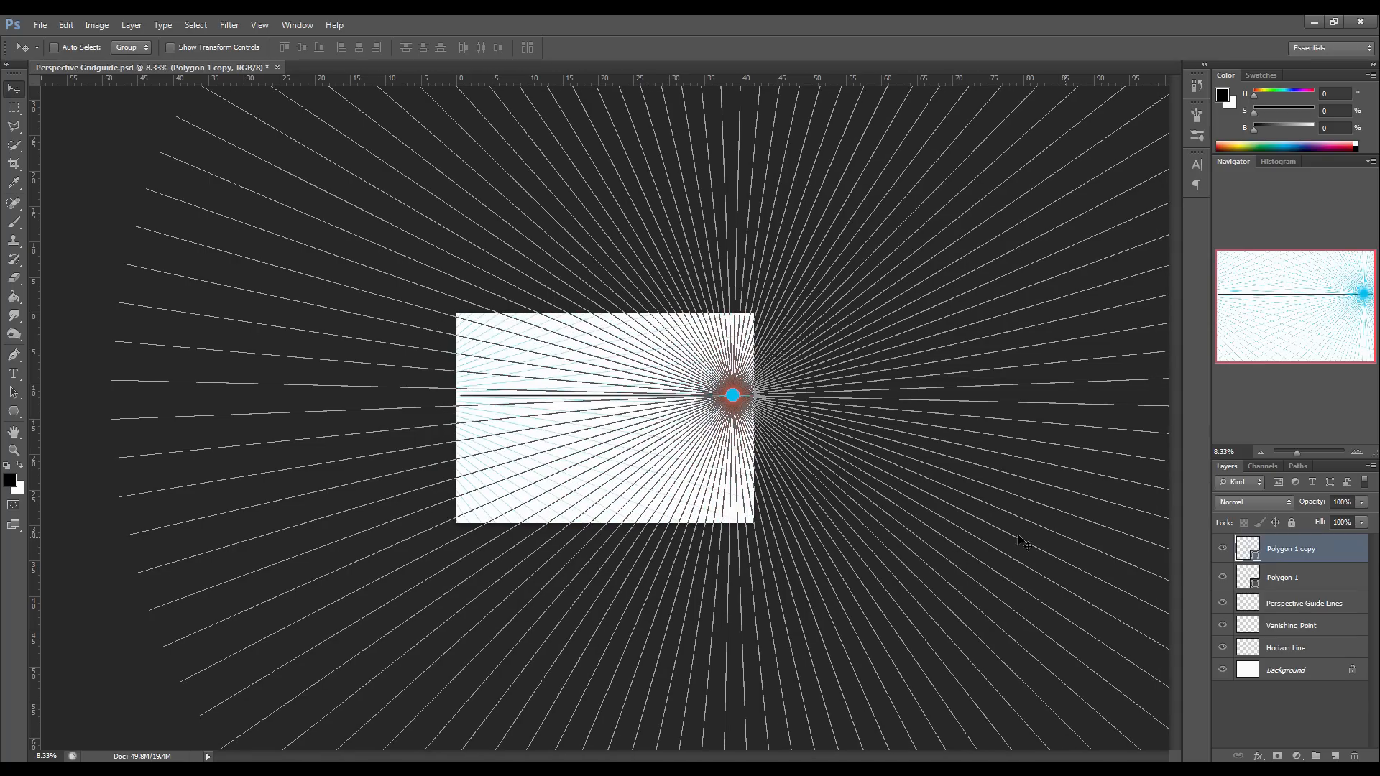
Duplicate the Polygon 1 copy layer and move the new starburst so its centre lies far below the middle of the canvas.
left_click(1290, 607)
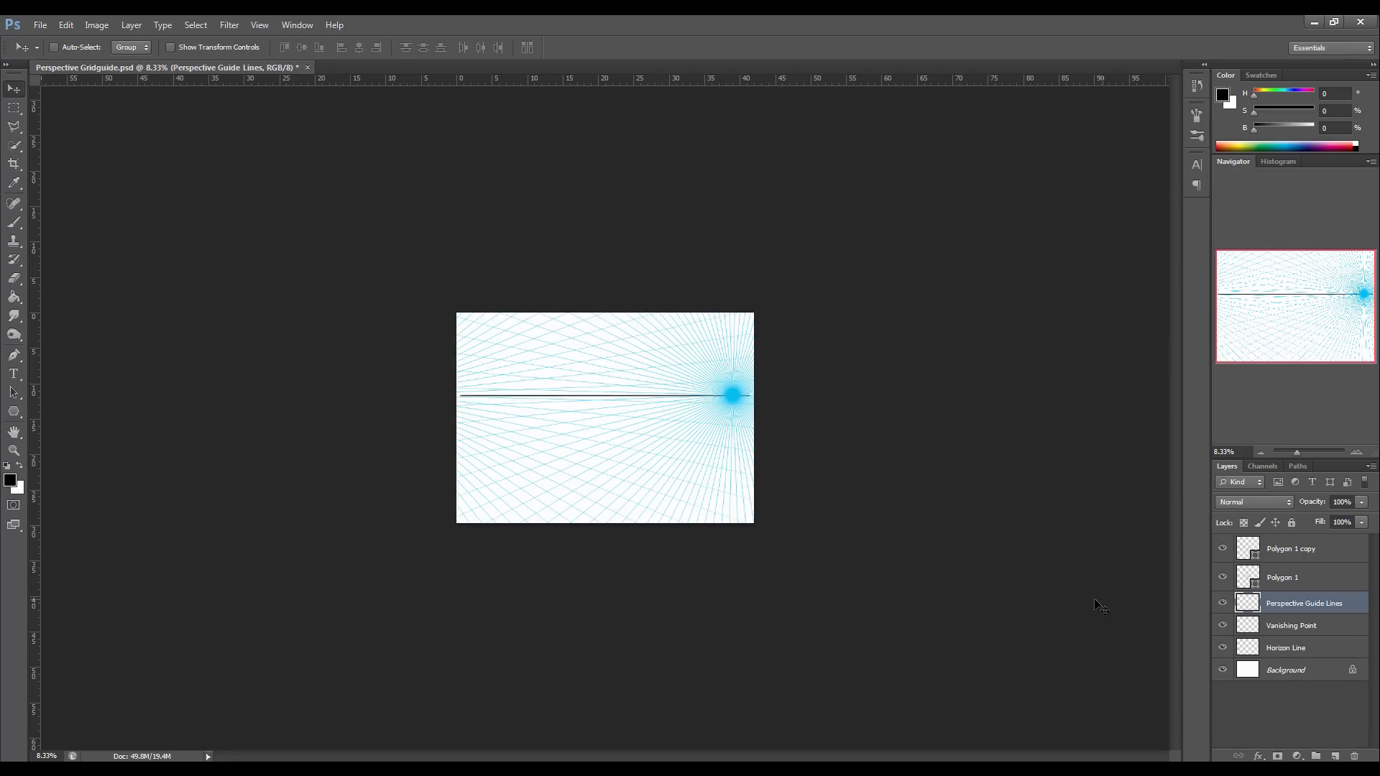
left_click(1288, 578)
left_click(1293, 554)
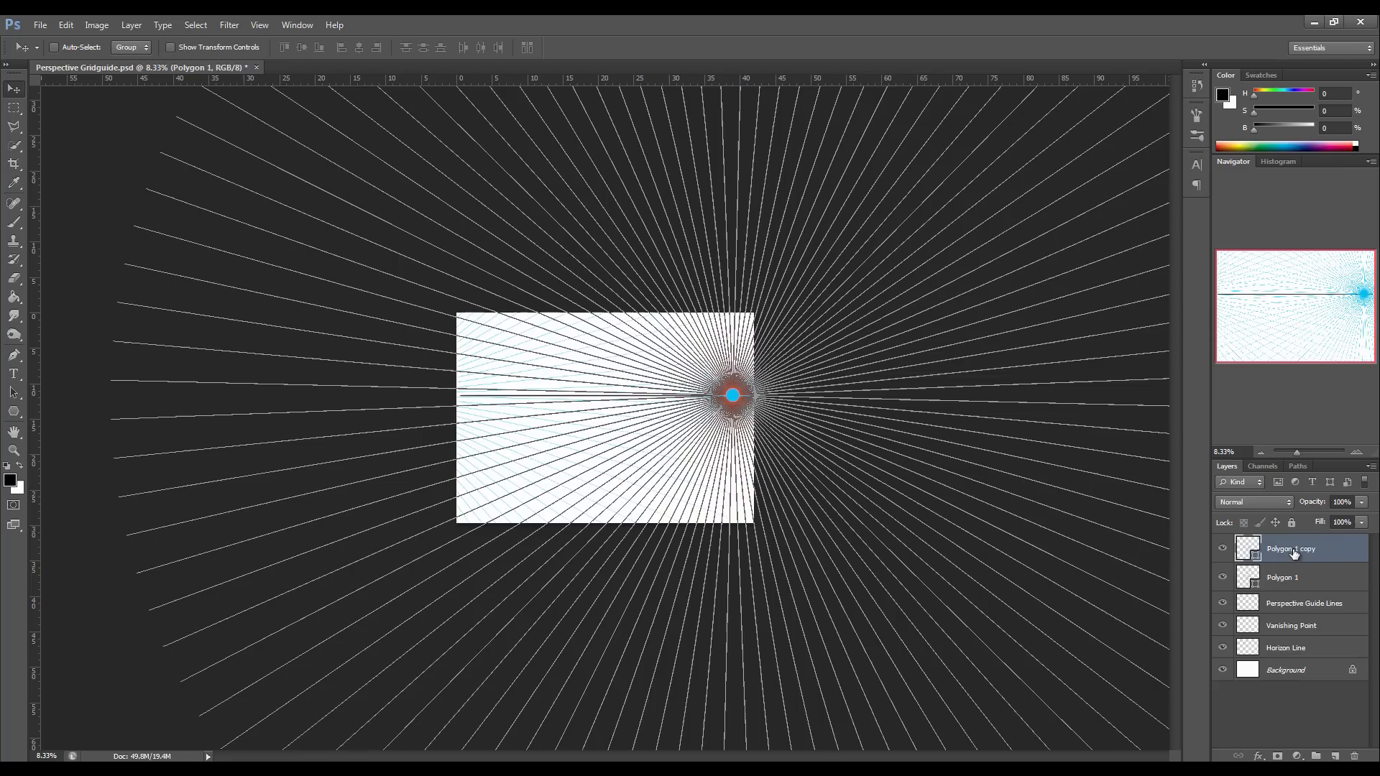
left_click_drag(1324, 552, 1334, 756)
left_click_drag(703, 442, 580, 427)
left_click_drag(615, 251, 610, 350)
left_click_drag(636, 279, 608, 564)
mouse_move(604, 348)
left_mouse_down()
mouse_move(619, 446)
mouse_move(601, 405)
mouse_move(610, 434)
mouse_move(613, 350)
left_mouse_up()
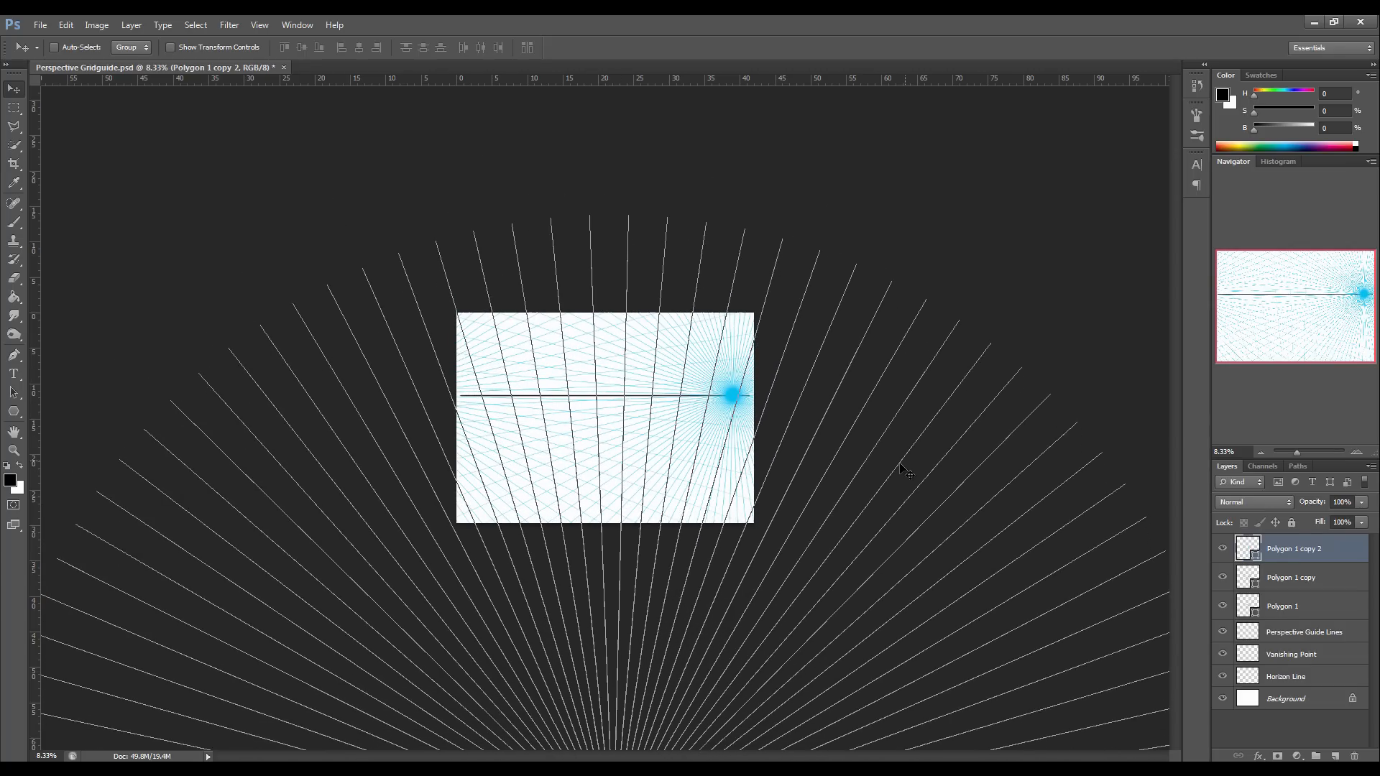
Move the Polygon 1 copy 2 starburst up closer to the canvas's bottom edge and view the grid without the path outline.
left_click(1310, 638)
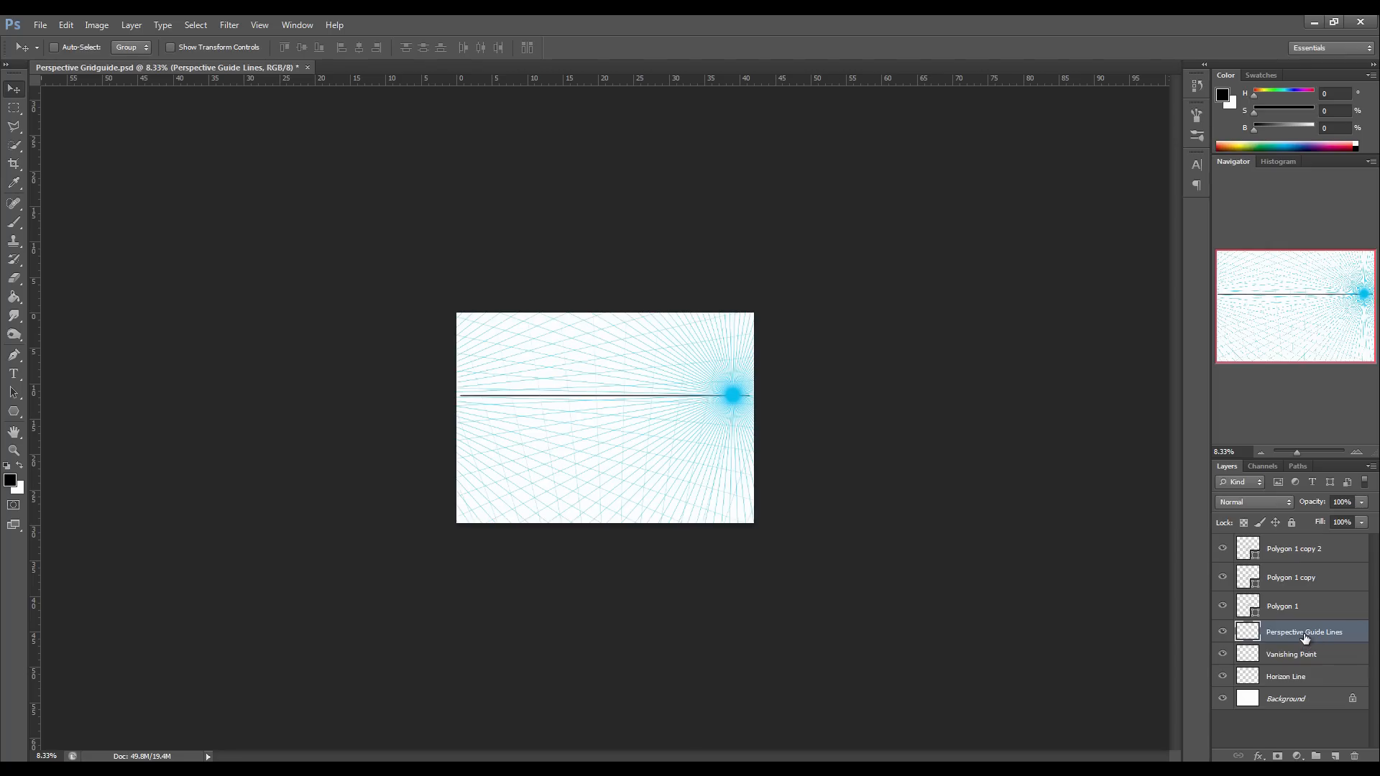
left_click_drag(514, 383, 593, 373)
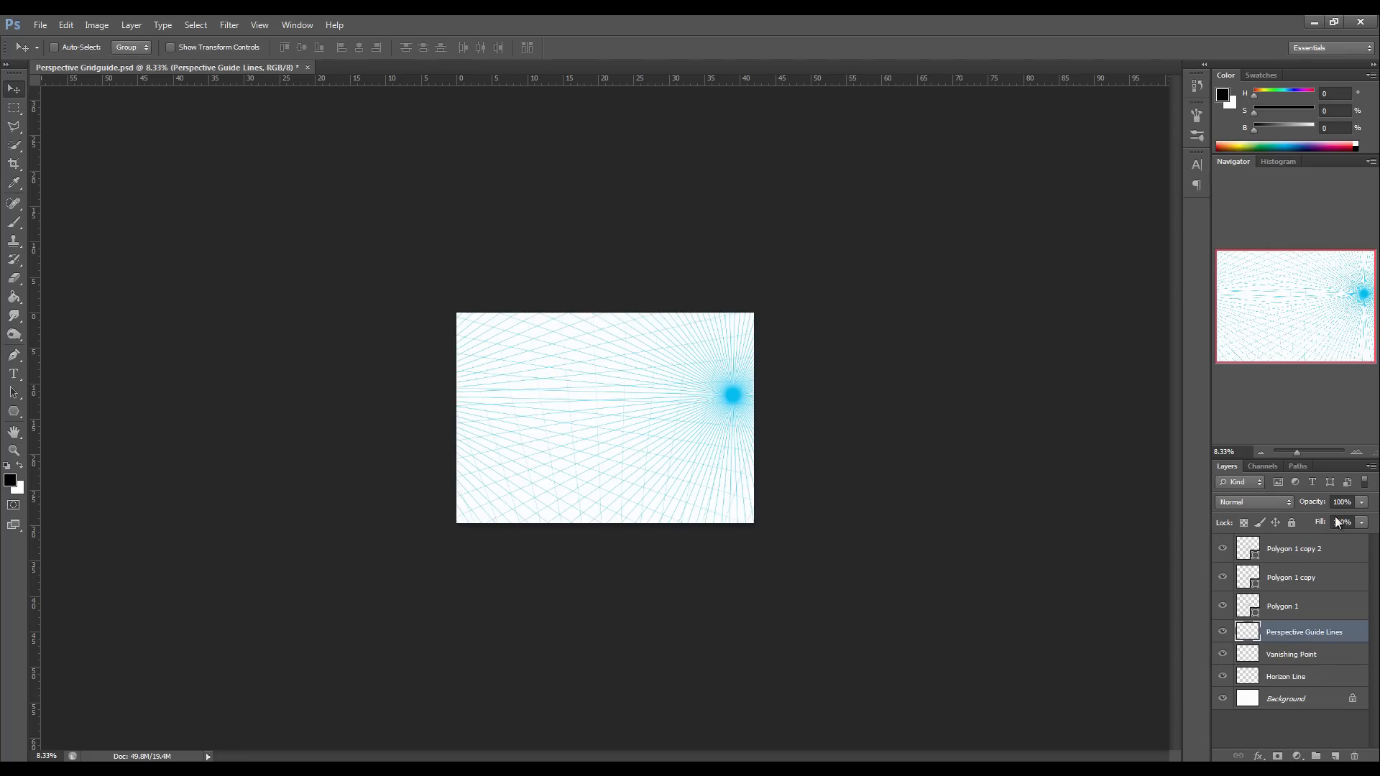
left_click(1319, 553)
left_click_drag(572, 464, 644, 391)
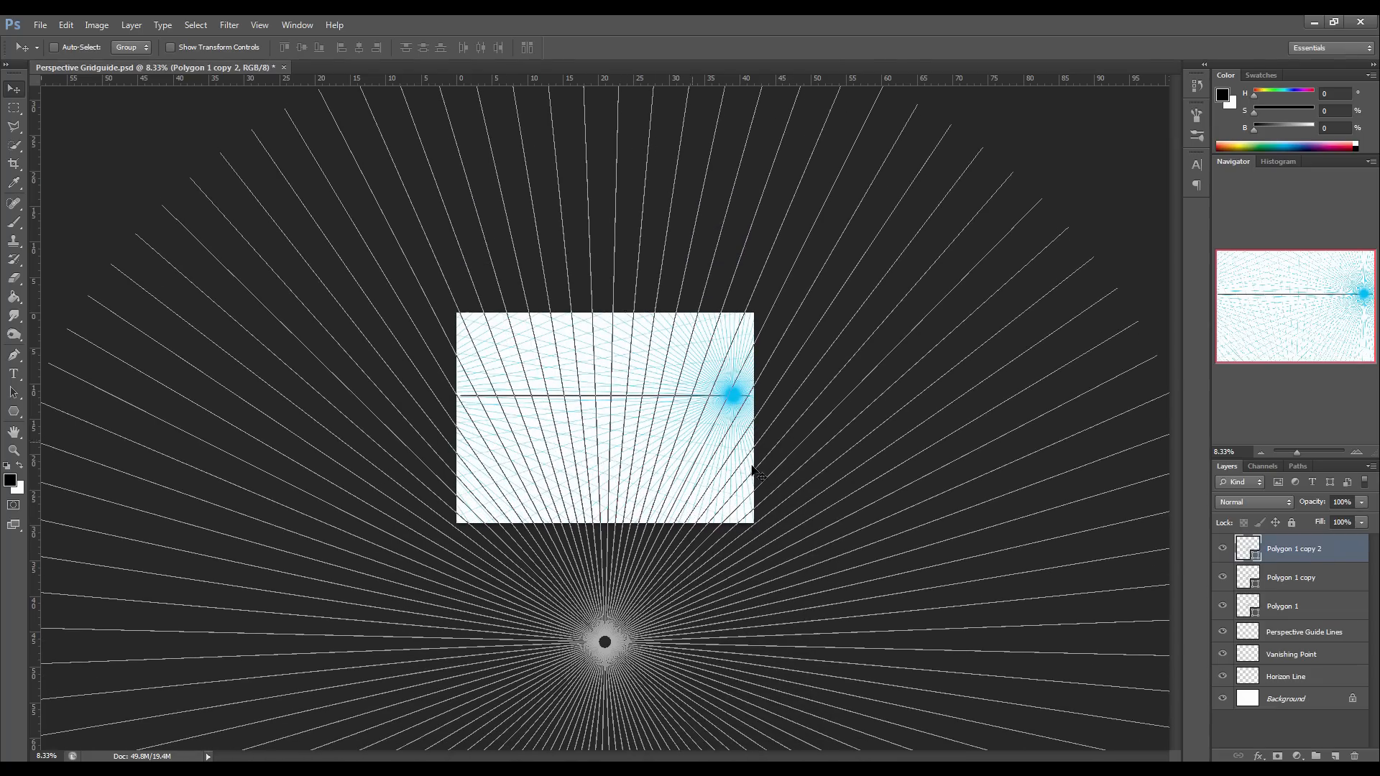
left_click(14, 108)
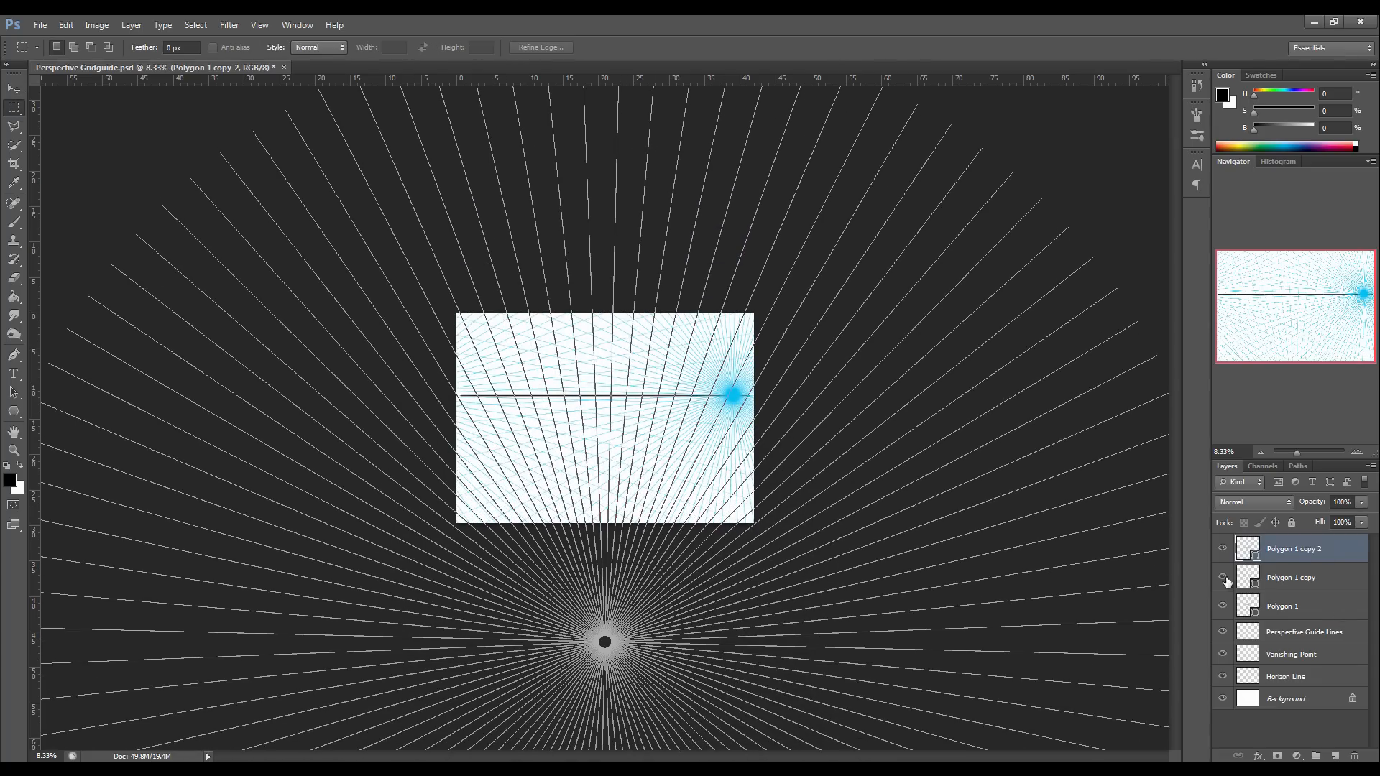
left_click(1292, 639)
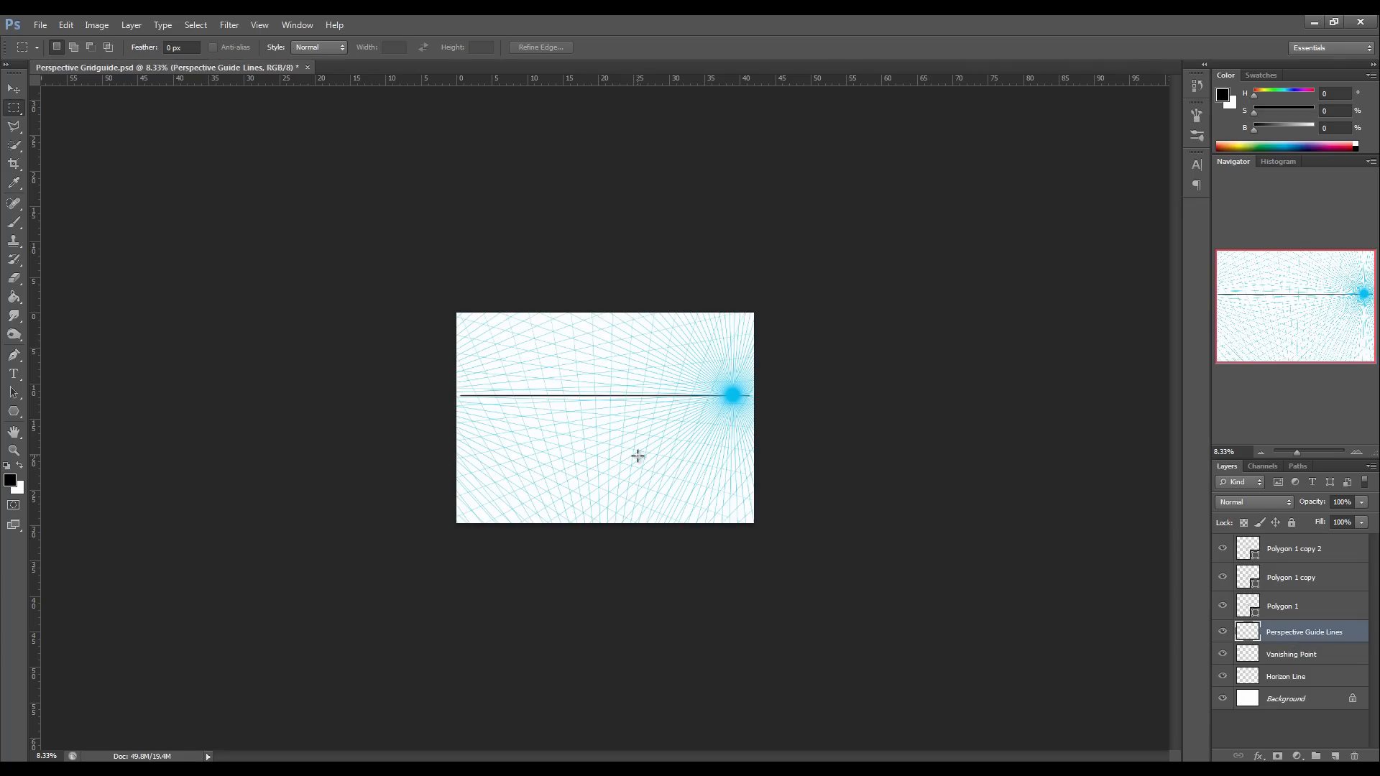
Move the Polygon 1 copy 2 starburst down, keeping its centre roughly under the canvas's middle and well below the bottom edge.
left_click(1285, 554)
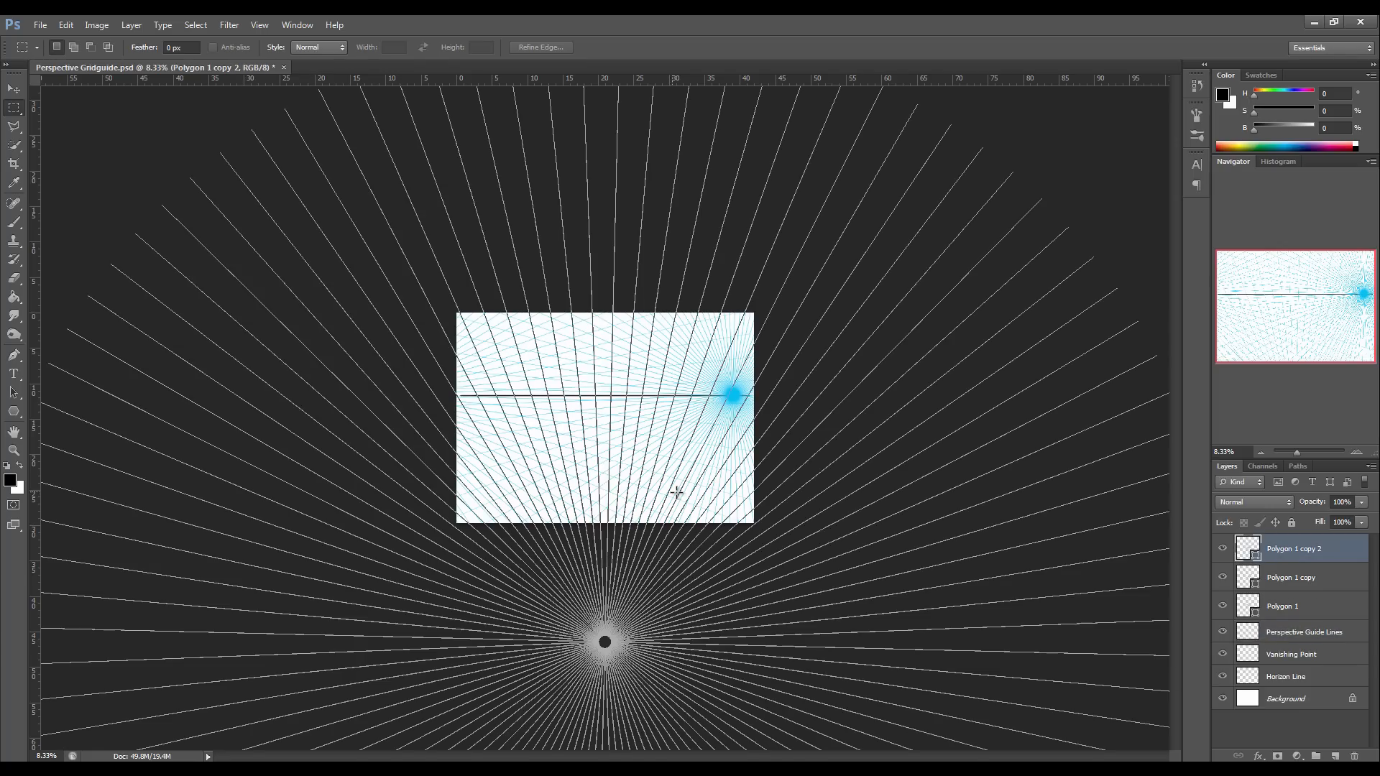
left_click(14, 89)
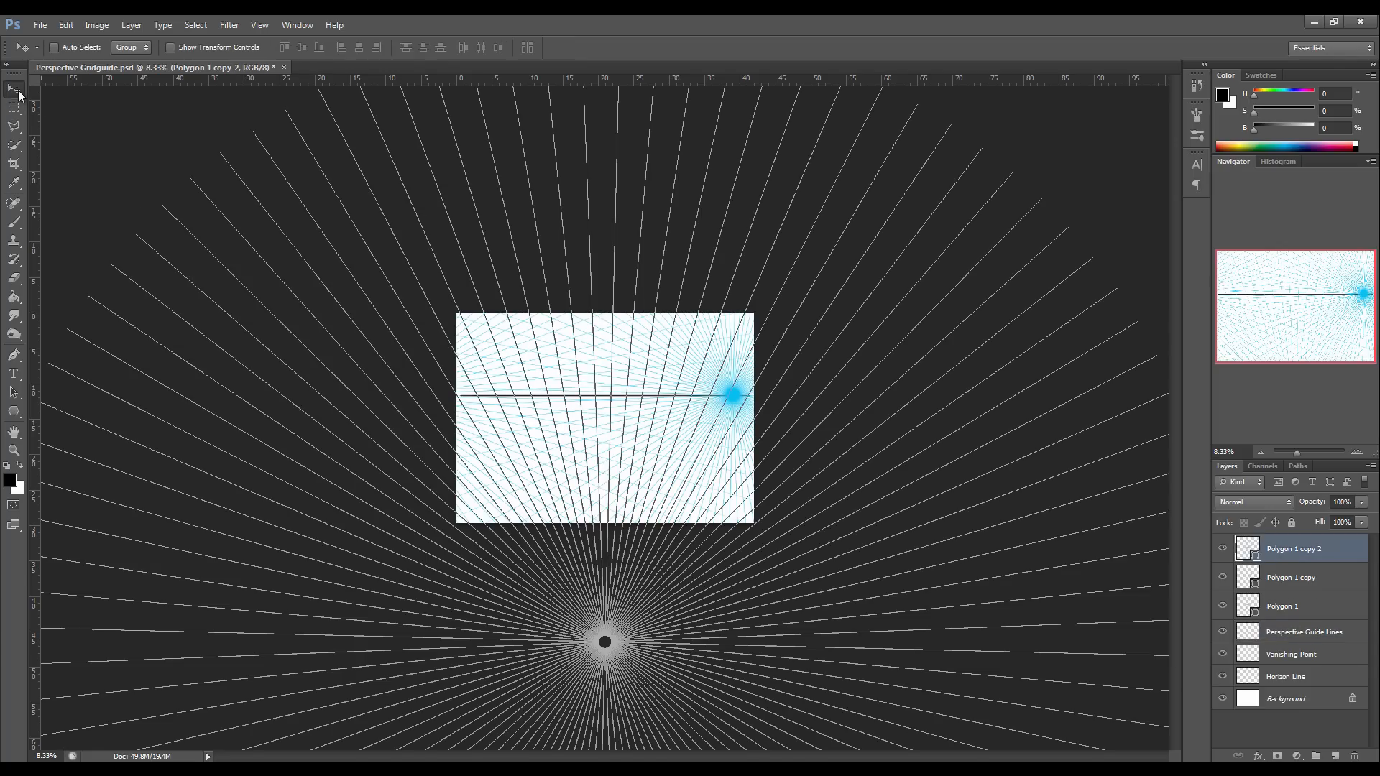
left_click_drag(563, 409, 570, 516)
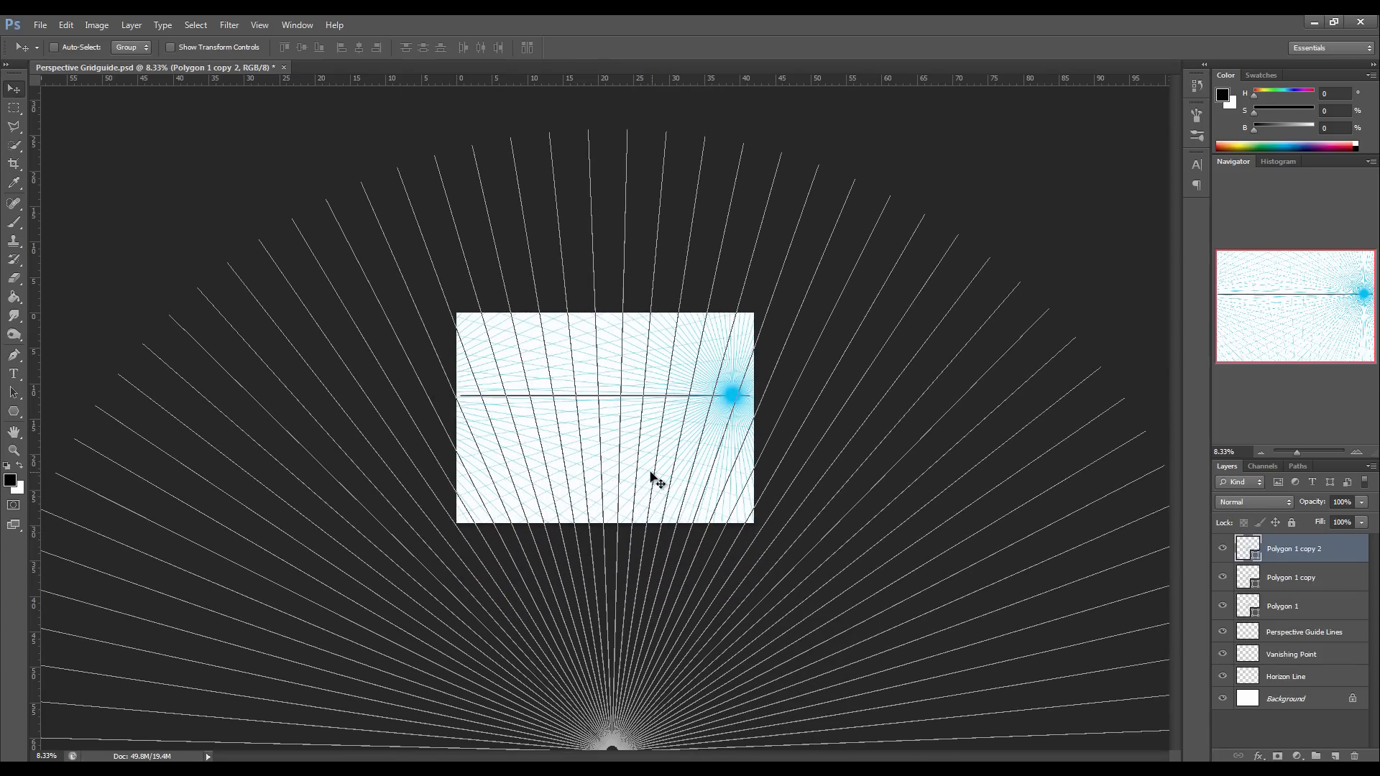
left_click_drag(705, 515, 698, 532)
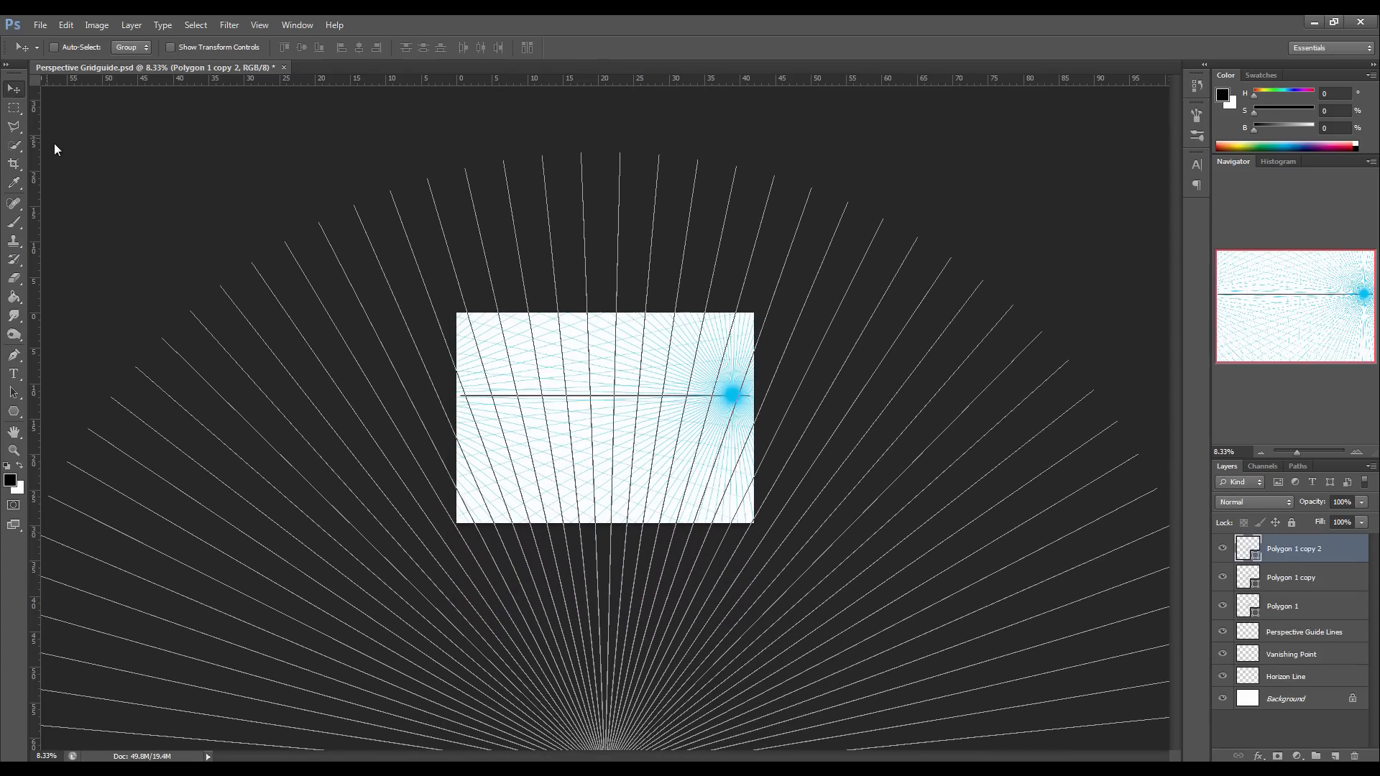
Examine the combined grid without path outlines, and check the Polygon 1 copy 2 and Polygon 1 copy starbursts individually.
left_click(21, 111)
left_click(1309, 606)
left_click(1310, 633)
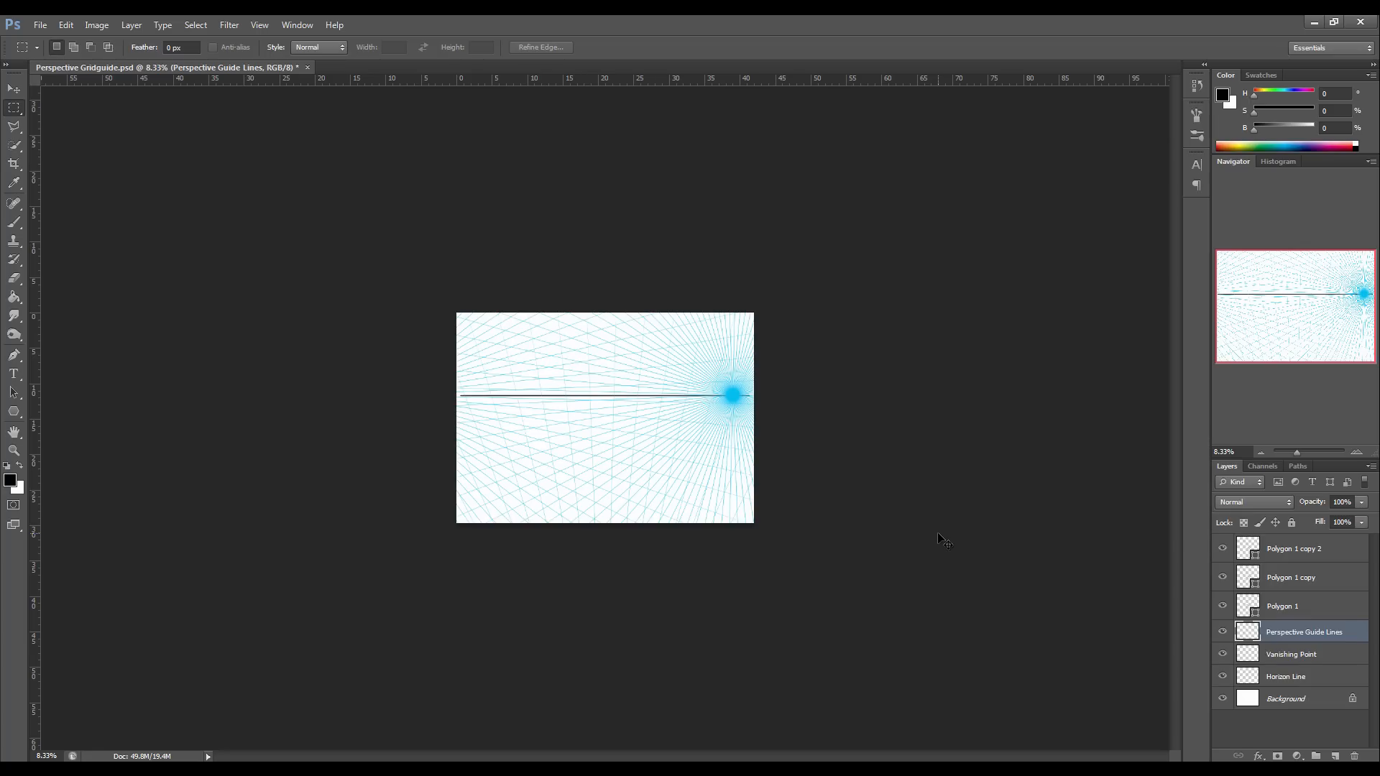
key("ctrl+plus")
key("ctrl+plus")
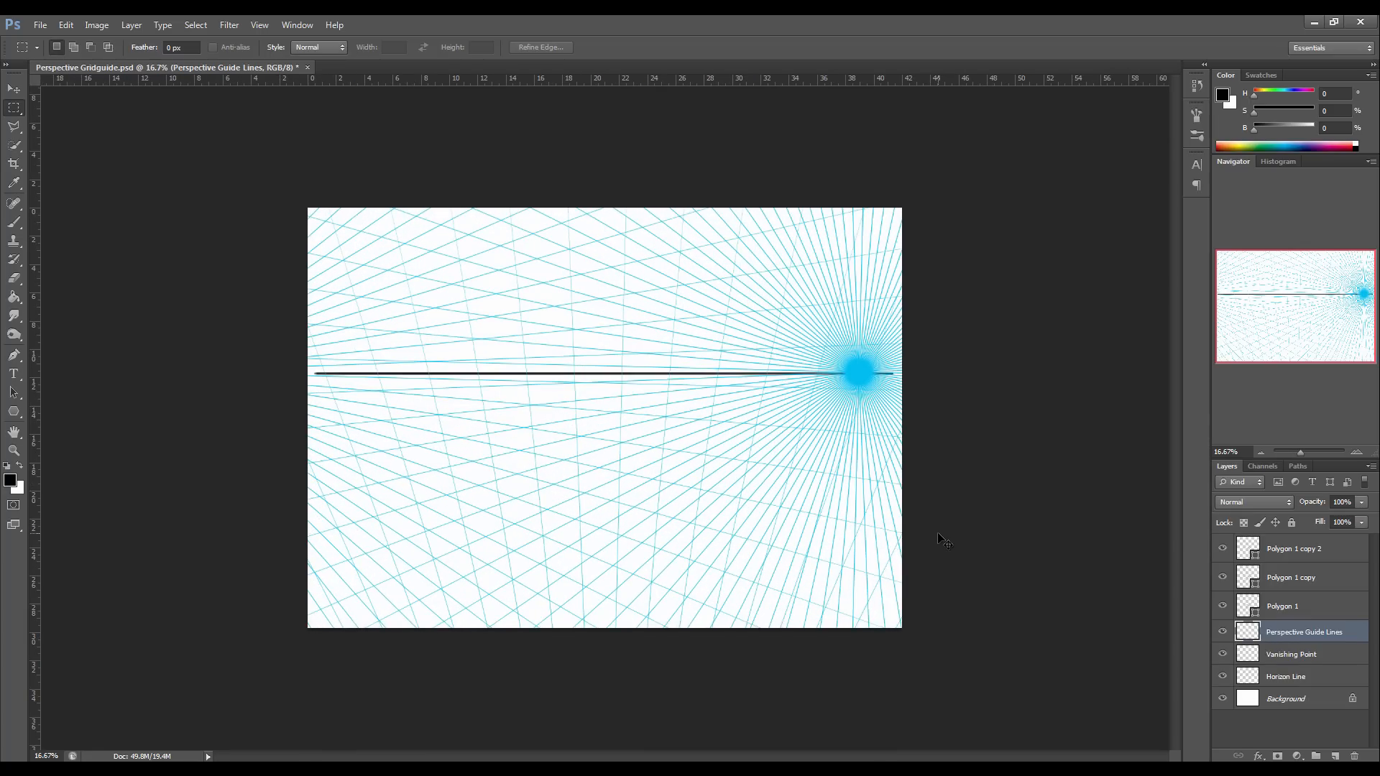
key("ctrl+minus")
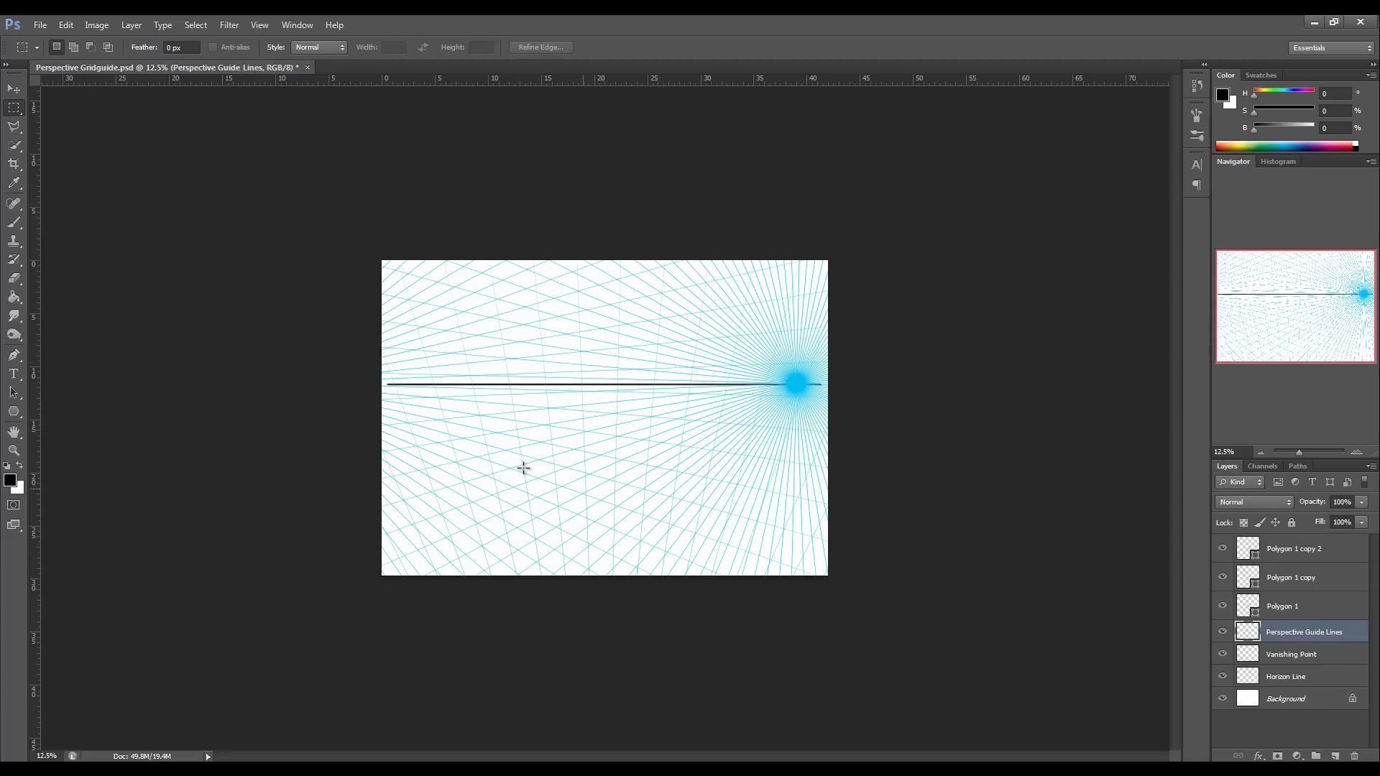
left_click(1265, 565)
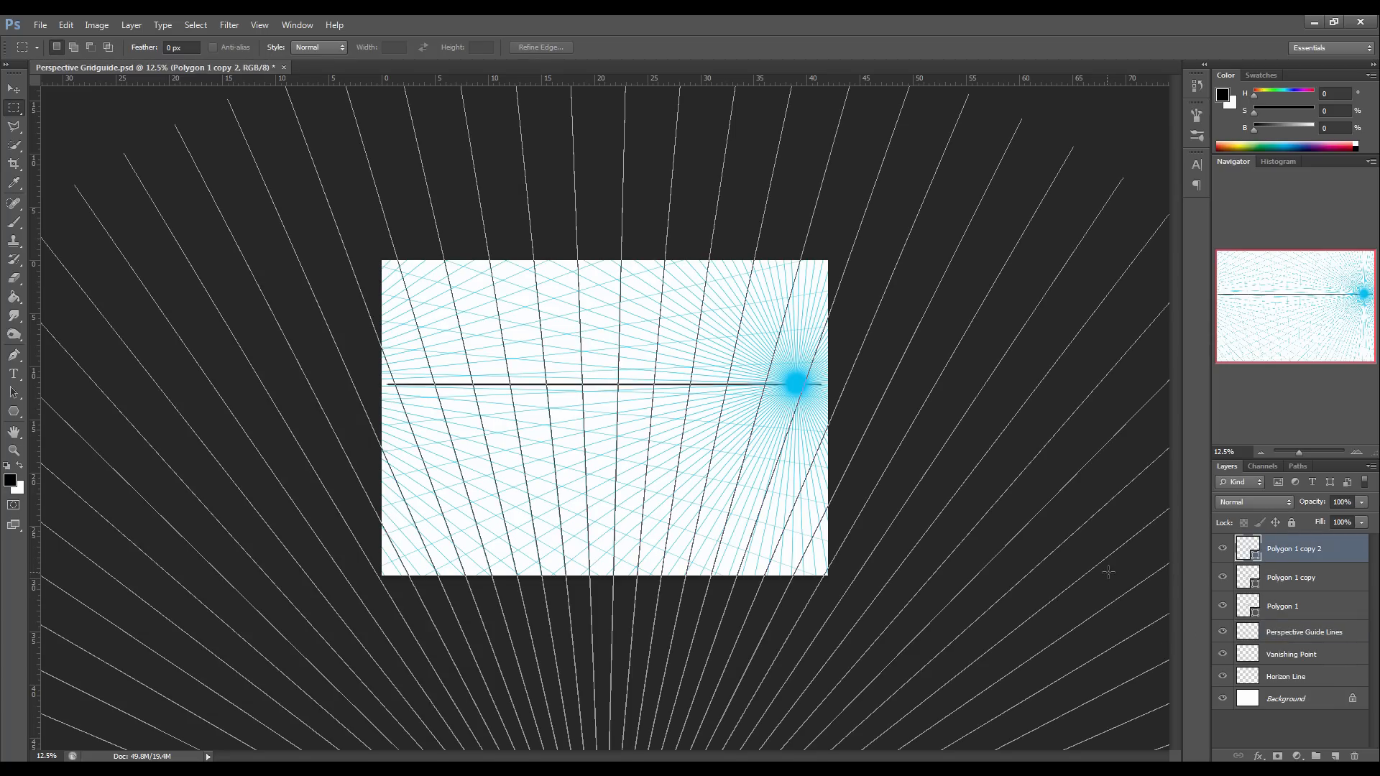
left_click(13, 90)
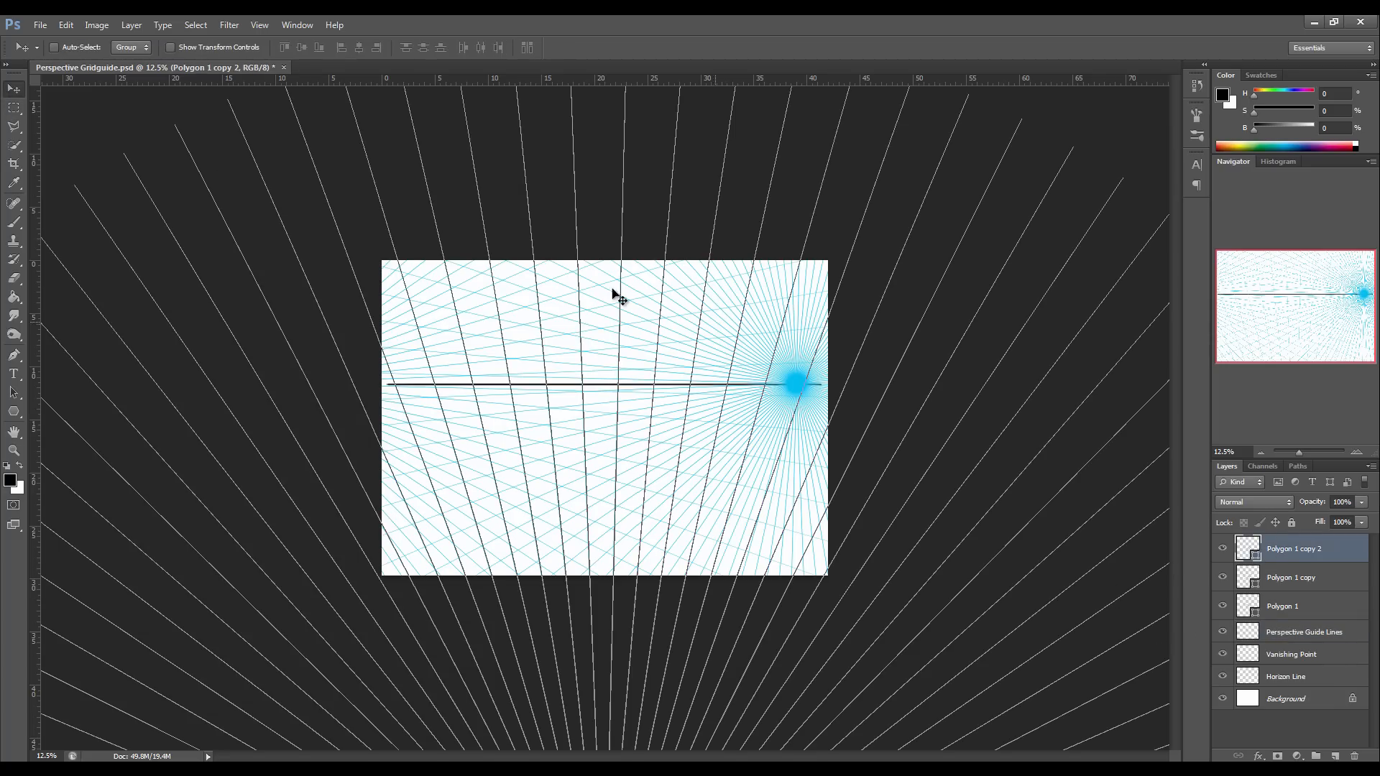
left_click(1268, 576)
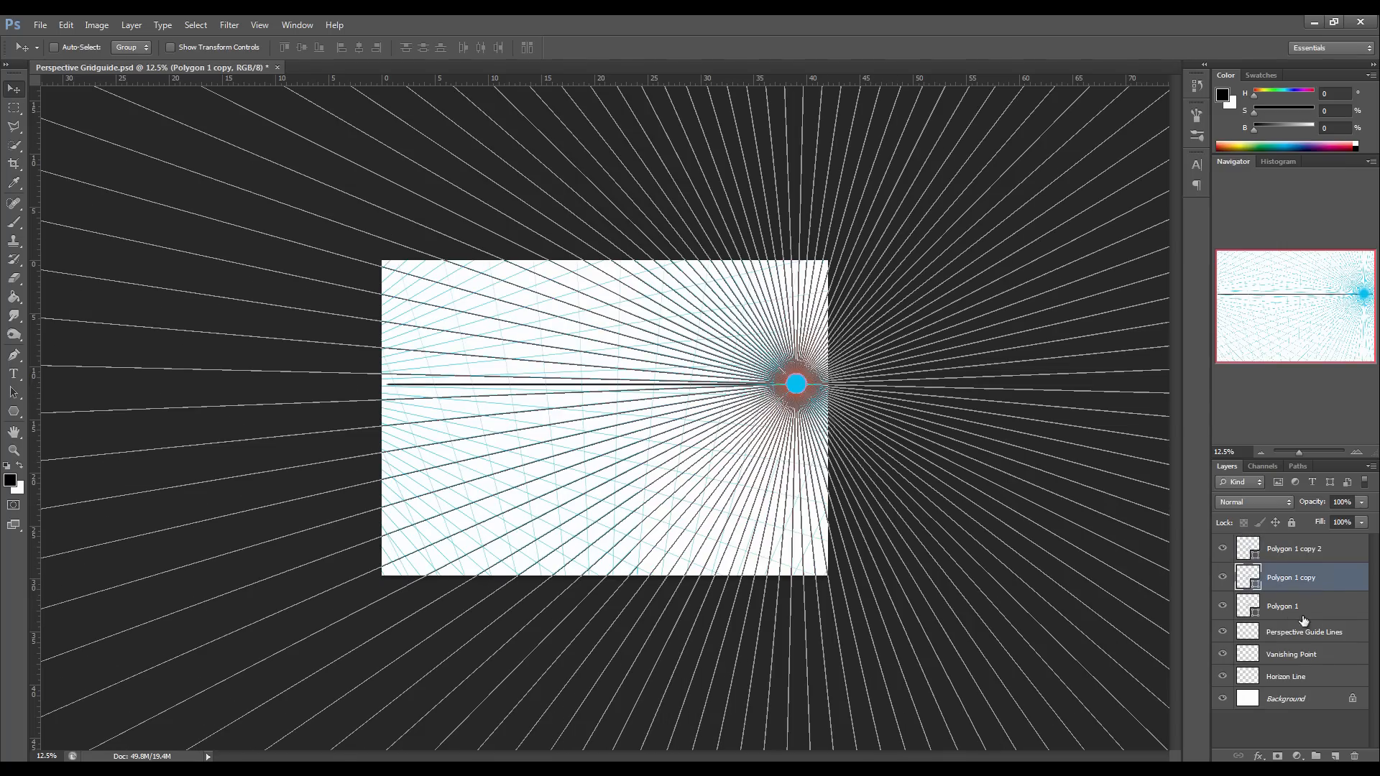
left_click(1290, 635)
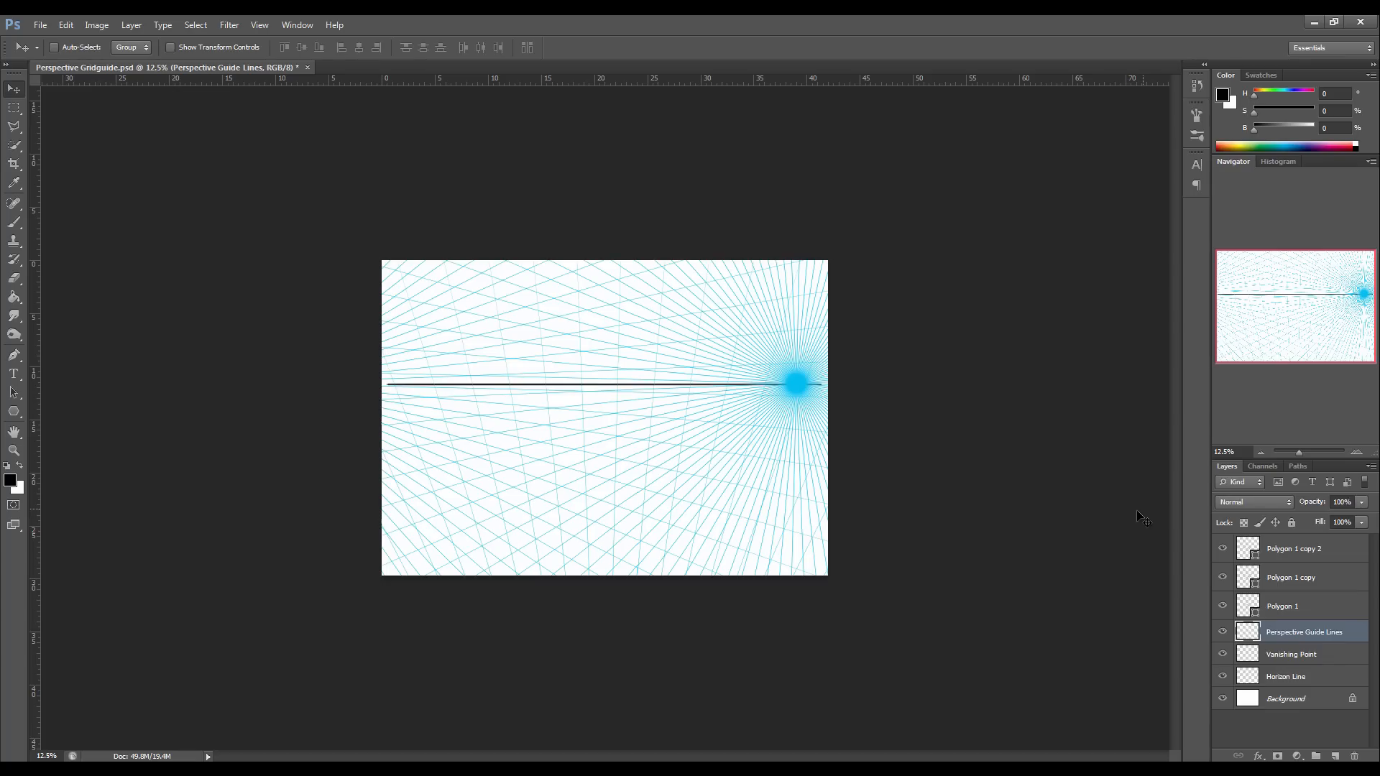
Rename the Polygon 1 layer as "X Perspective Guideline".
left_click(1296, 611)
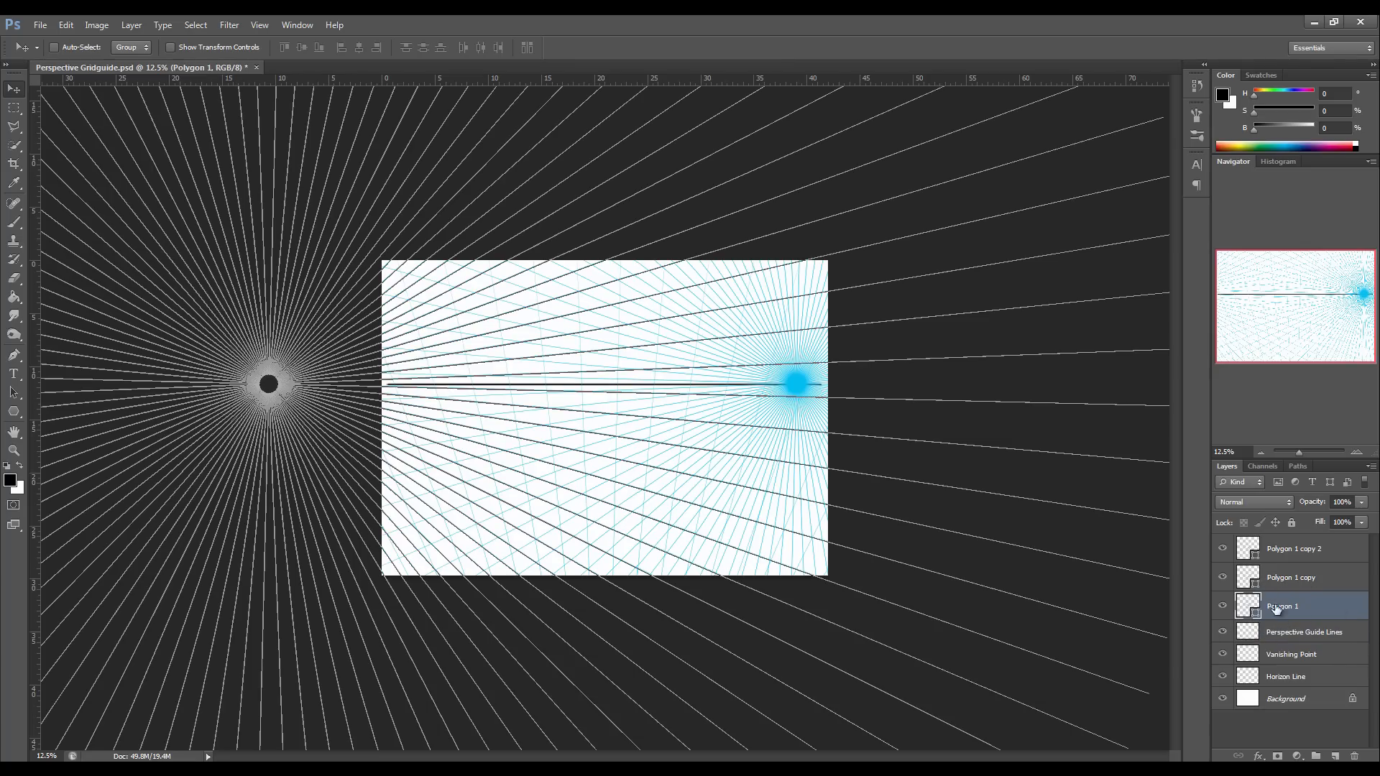
double_click(1285, 608)
type("x")
type("ive G")
key("BackSpace")
key("BackSpace")
key("BackSpace")
key("BackSpace")
key("BackSpace")
type("e Guideline")
key("Return")
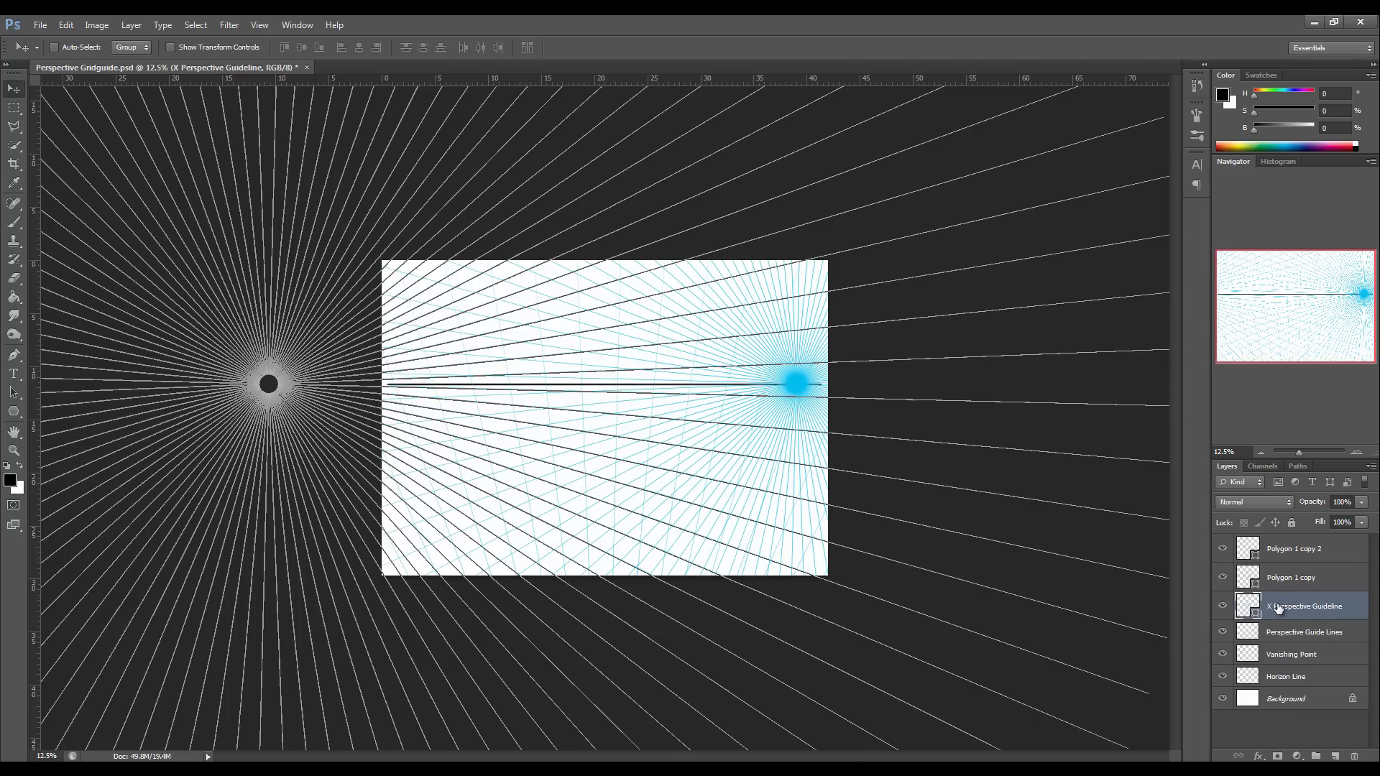
Copy the X Perspective Guideline layer's name and reuse it to rename the Polygon 1 copy layer as "Y Perspective Guideline".
double_click(1311, 608)
key("ctrl+c")
key("Return")
double_click(1292, 579)
key("ctrl+v")
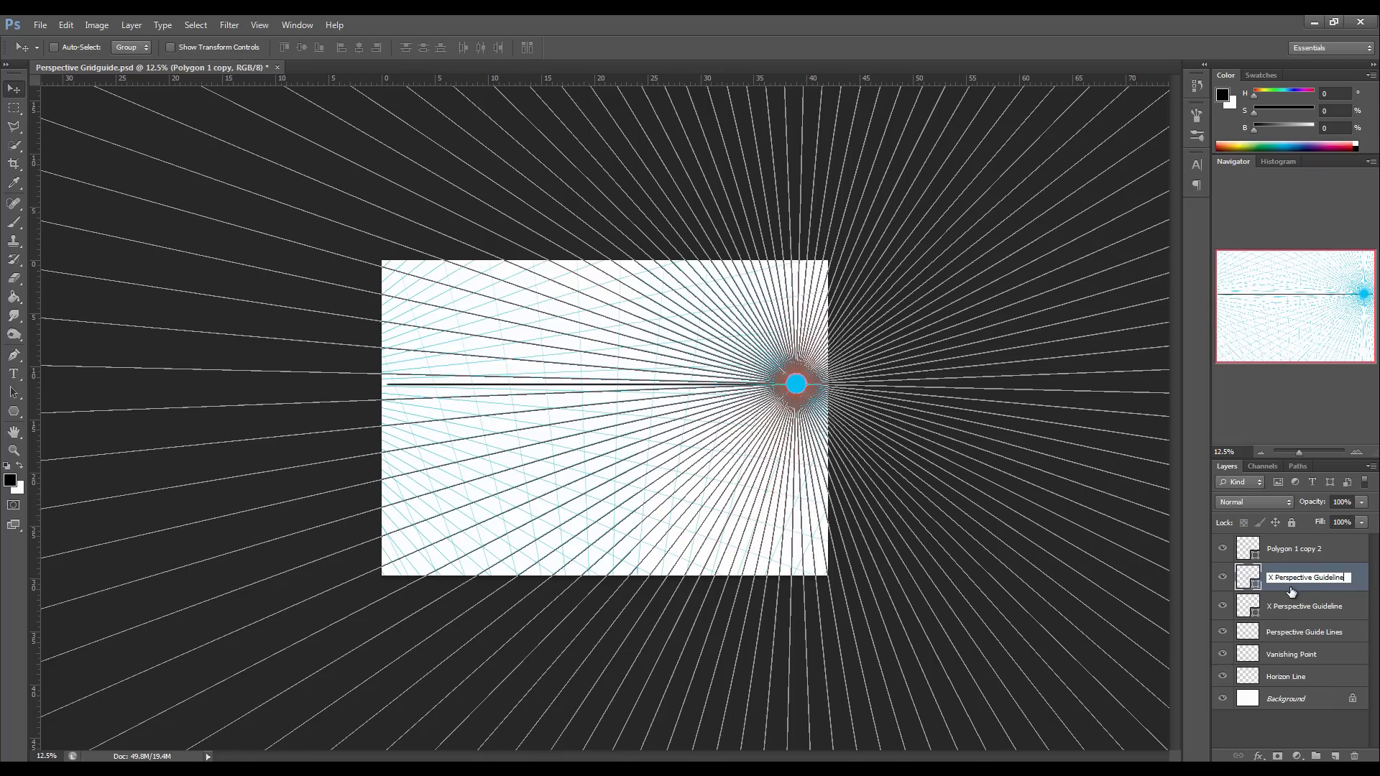
double_click(1270, 577)
Rename the Polygon 1 copy 2 layer as "Z Perspective Guideline", reusing the copied name.
double_click(1287, 549)
key("ctrl+v")
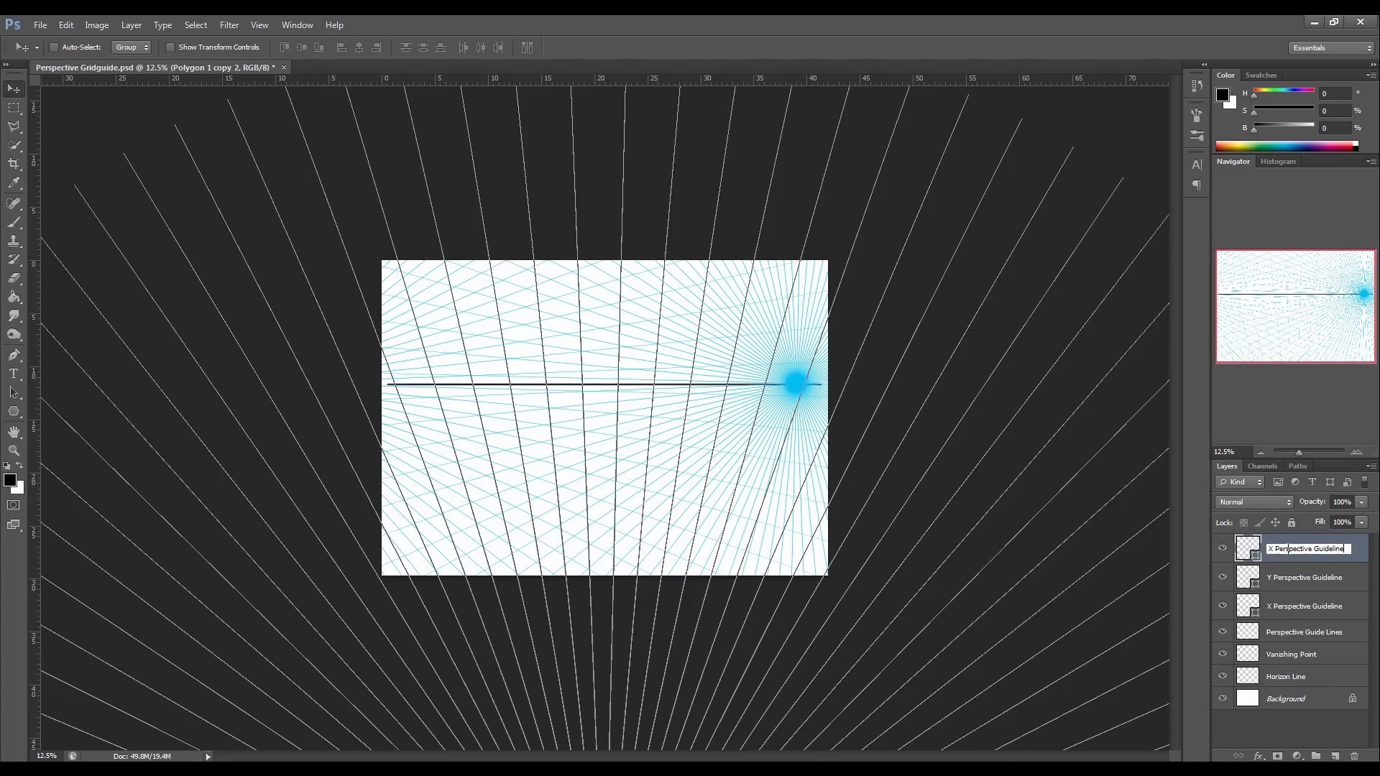
double_click(1266, 549)
type("Z")
Duplicate the X Perspective Guideline layer and rotate the copy about -1.86° around its centre, placing its rays between the original ones.
left_click(1322, 617)
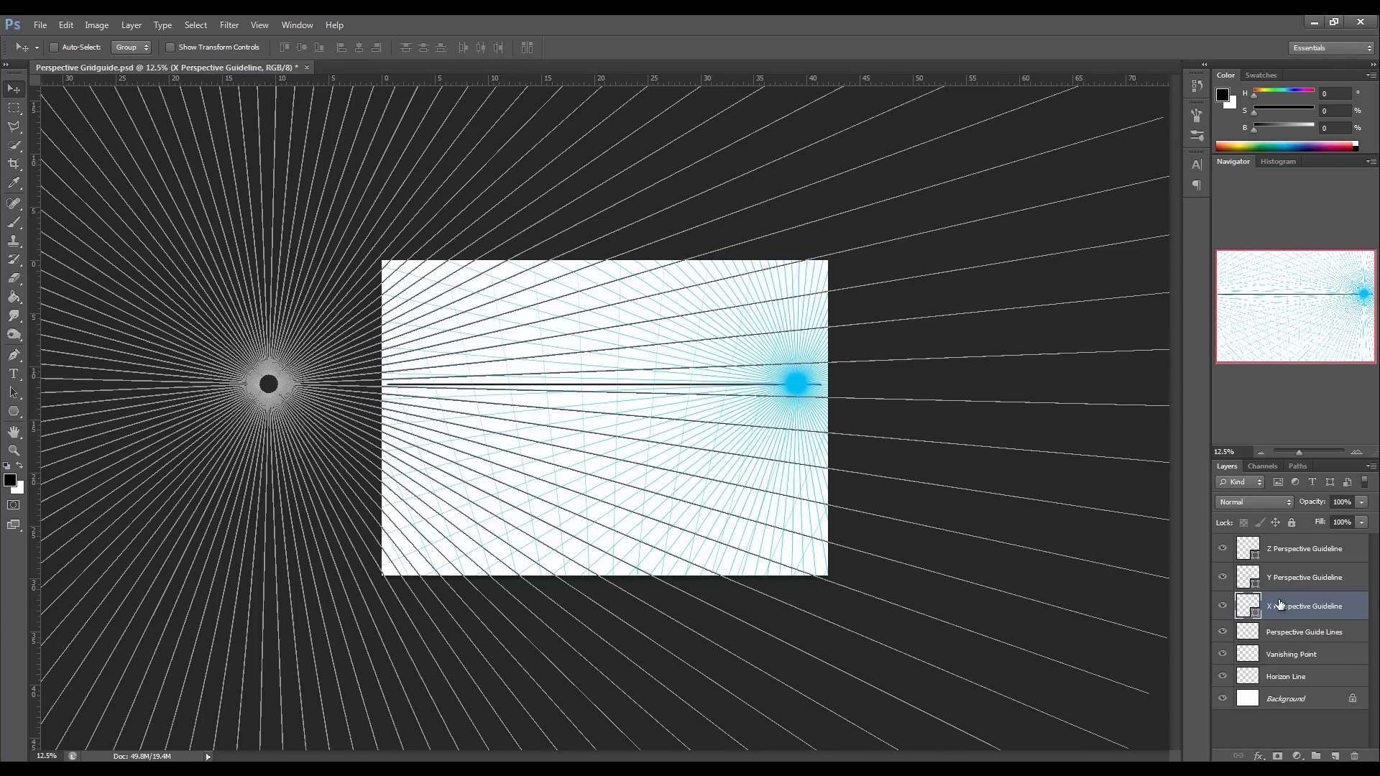
left_click_drag(1289, 608, 1334, 756)
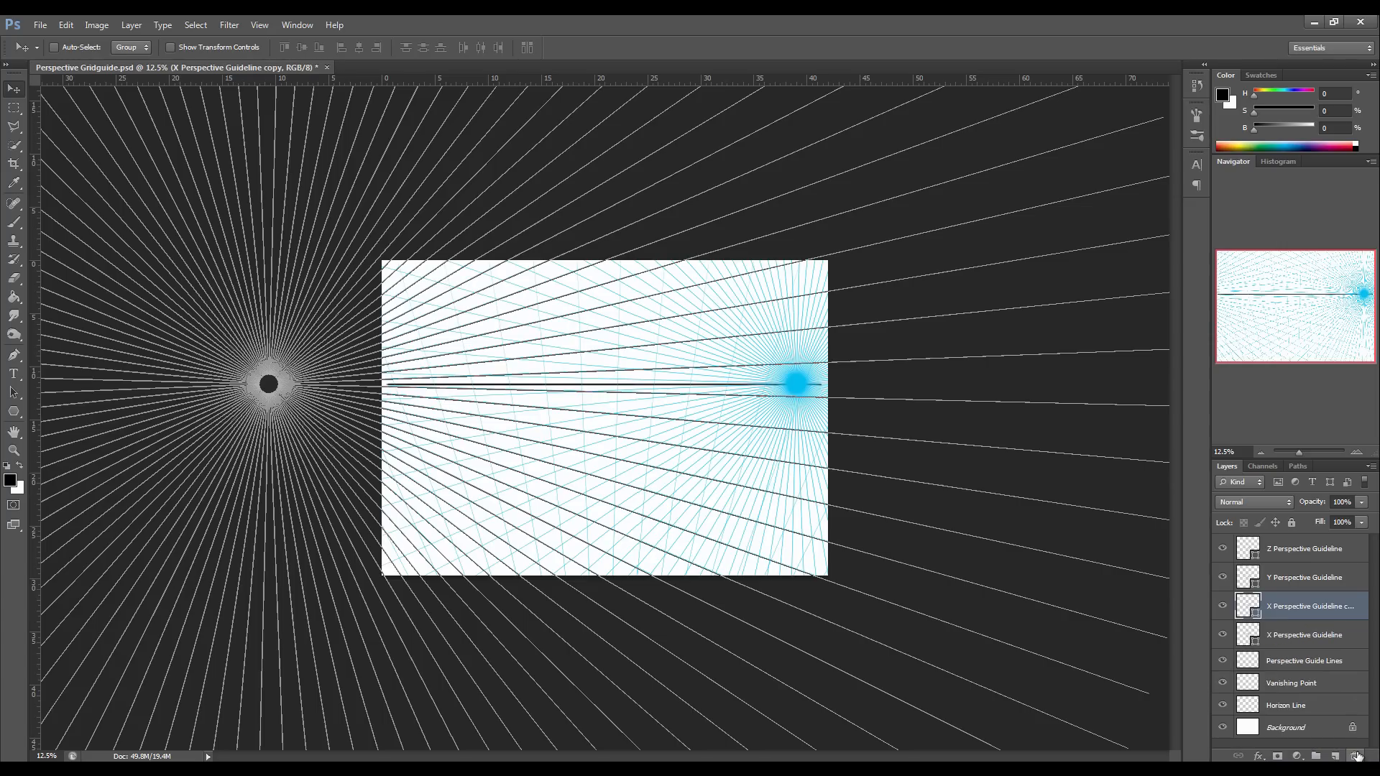
key("ctrl+t")
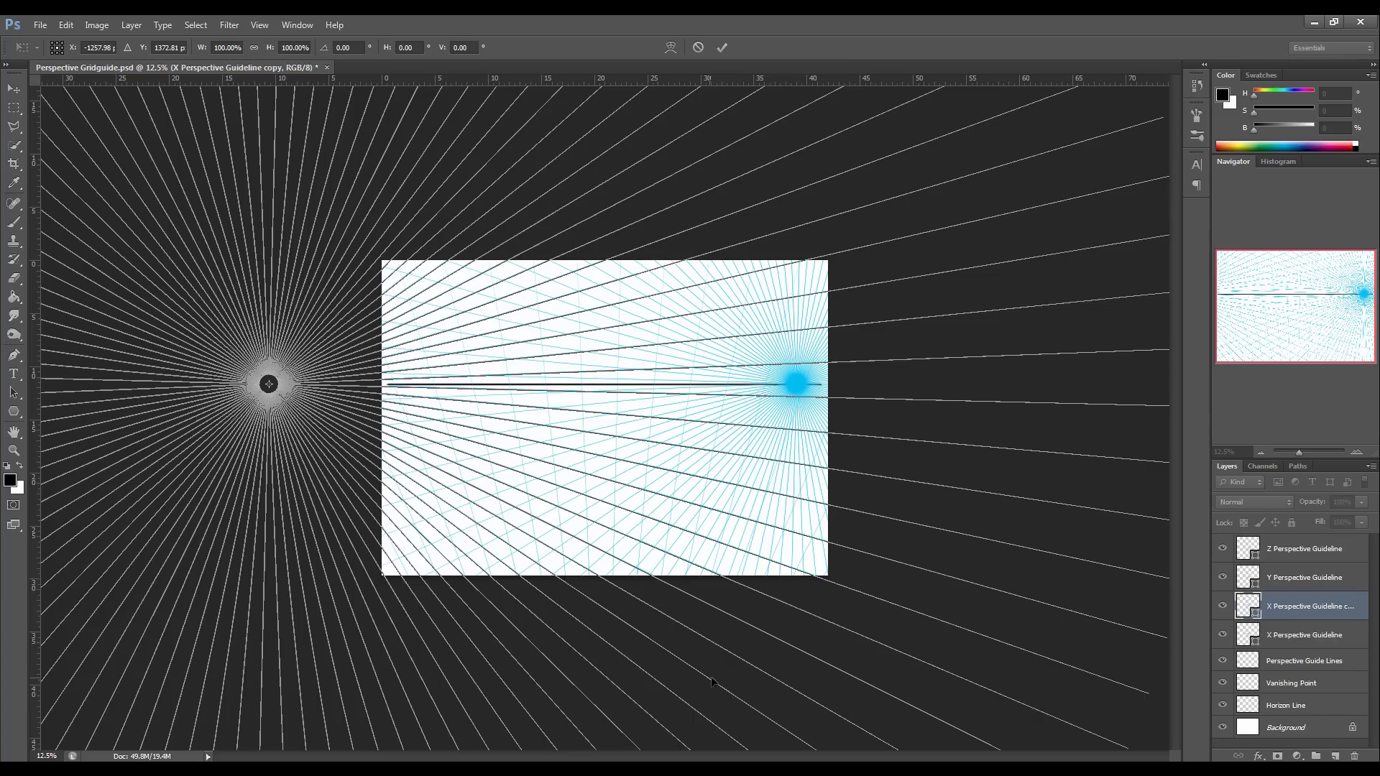
key("ctrl+minus")
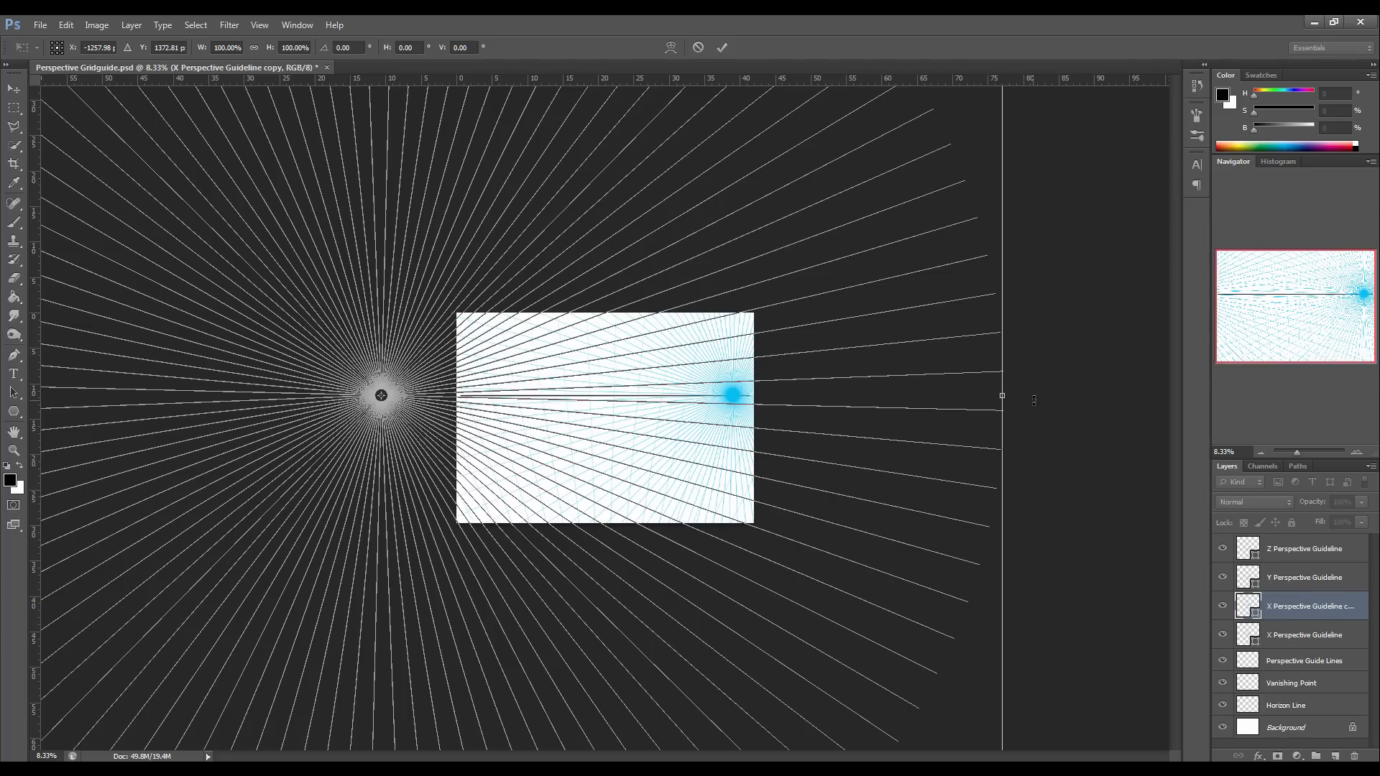
mouse_move(1033, 400)
left_mouse_down()
mouse_move(1031, 350)
mouse_move(1004, 469)
mouse_move(1026, 304)
mouse_move(998, 270)
mouse_move(975, 430)
mouse_move(972, 409)
mouse_move(995, 392)
mouse_move(990, 408)
mouse_move(985, 371)
mouse_move(1015, 385)
mouse_move(1044, 379)
mouse_move(1045, 362)
mouse_move(1035, 365)
mouse_move(1049, 377)
left_mouse_up()
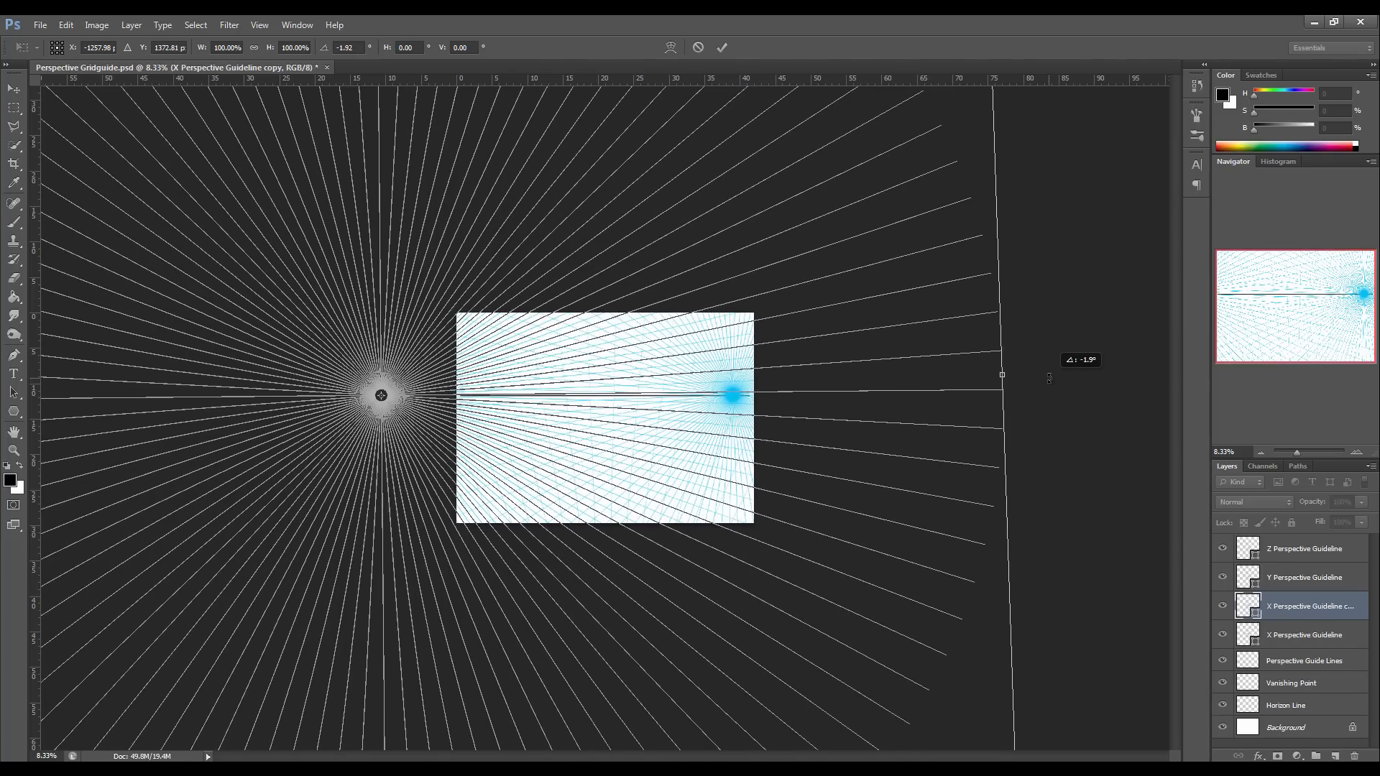
left_click_drag(1049, 377, 1049, 378)
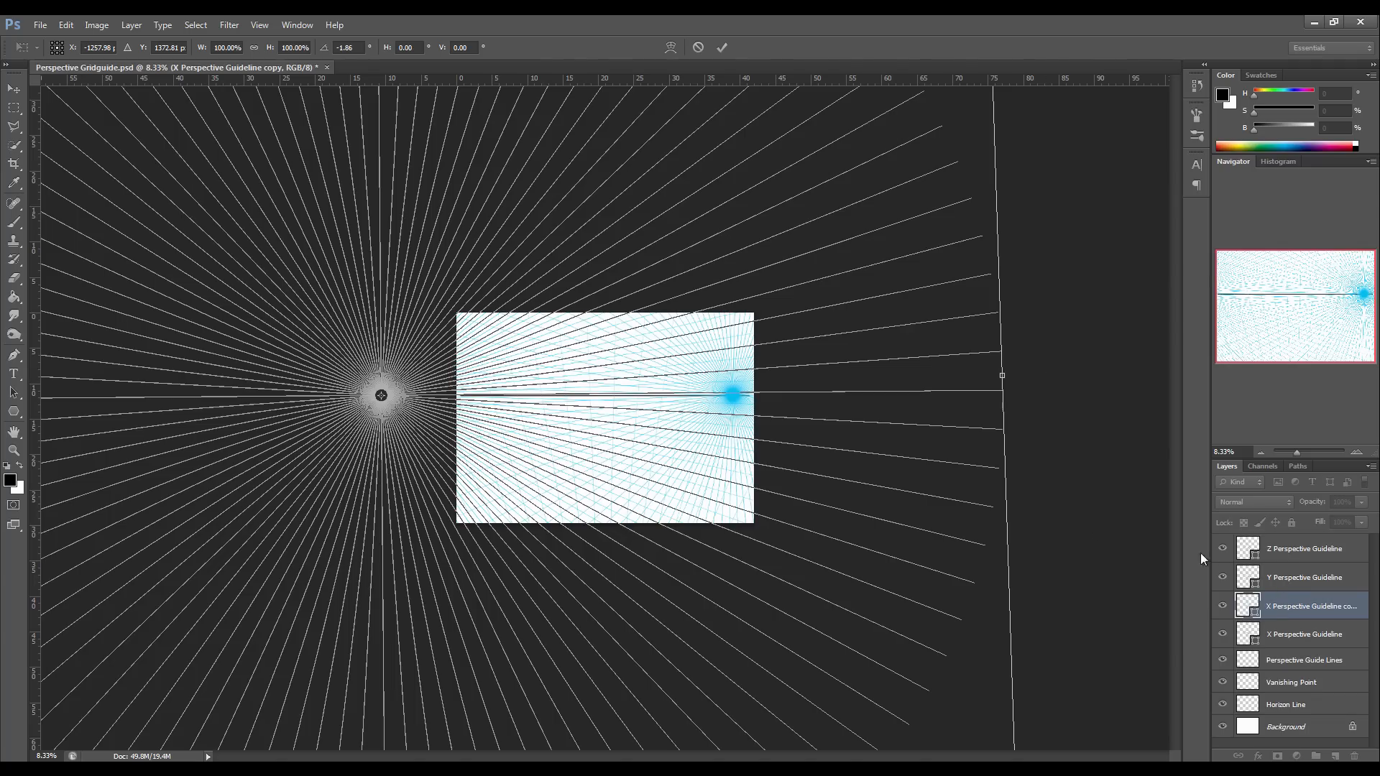
key("Return")
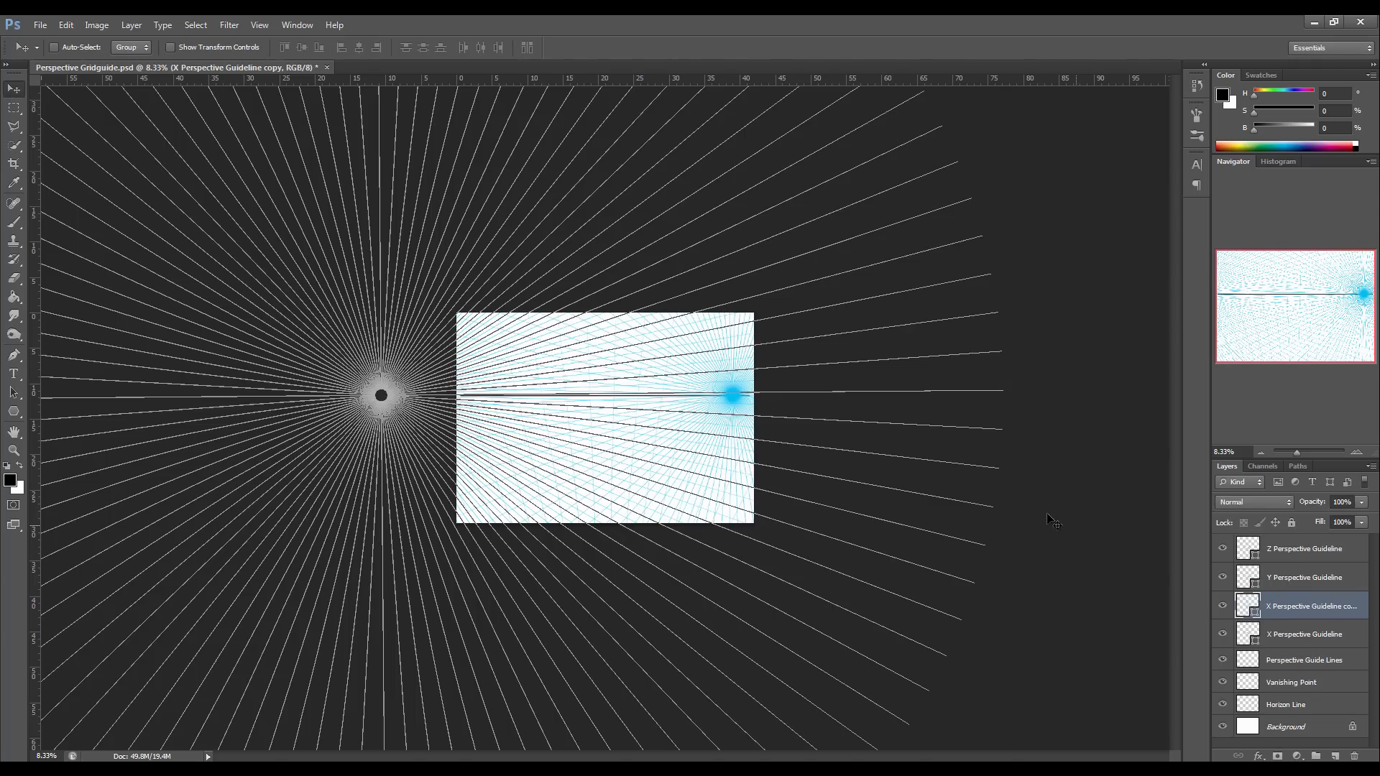
left_click(1291, 661)
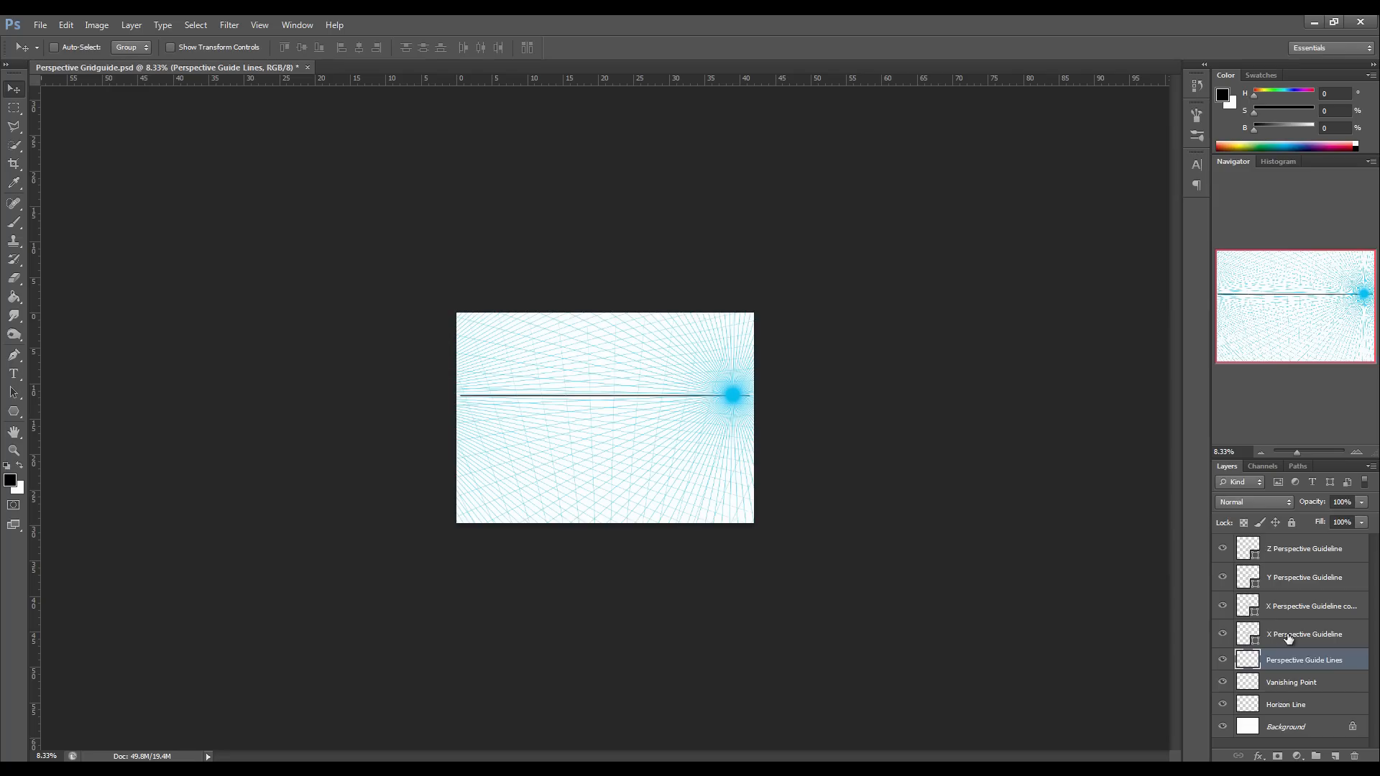
Duplicate the Y Perspective Guideline layer and rotate the copy about -1.71° around its centre, placing its rays between the original ones.
left_click(1288, 582)
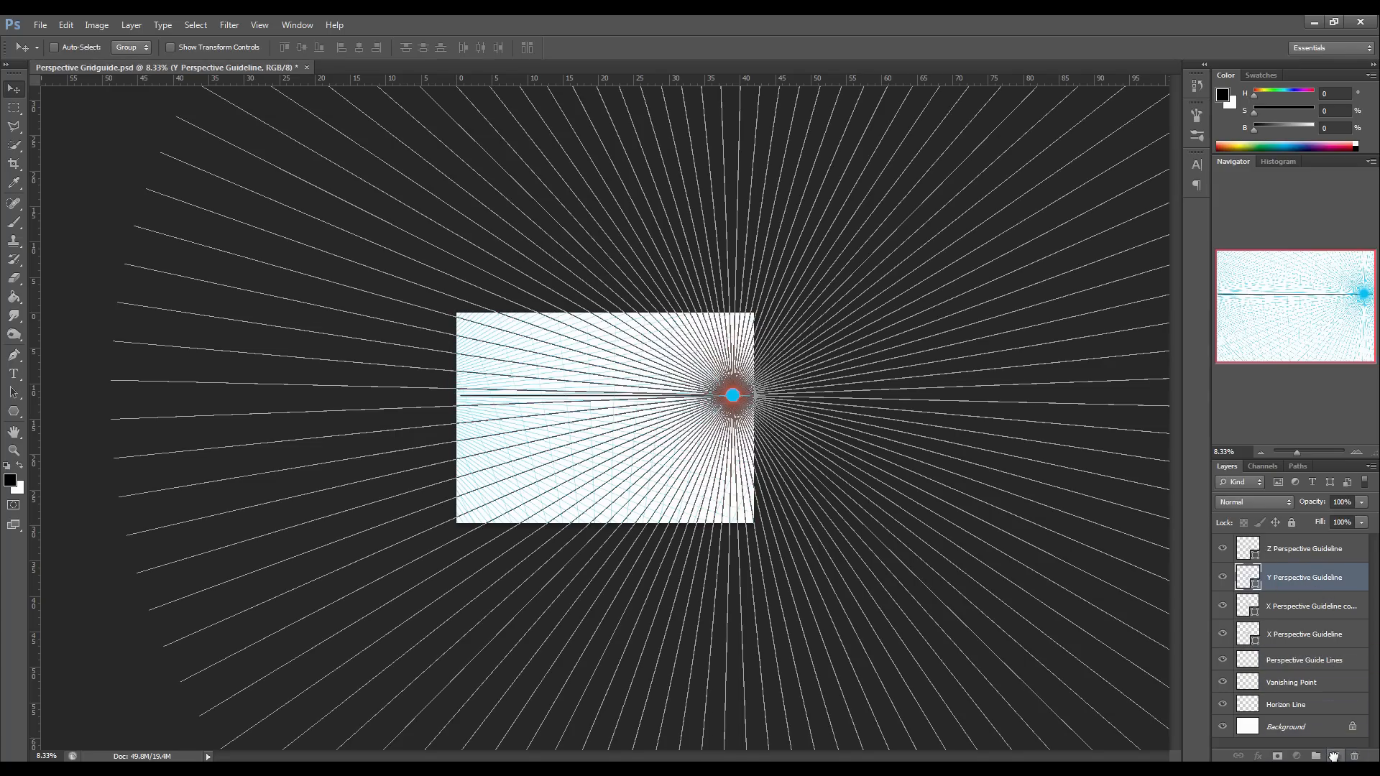
left_click_drag(1333, 756, 1334, 756)
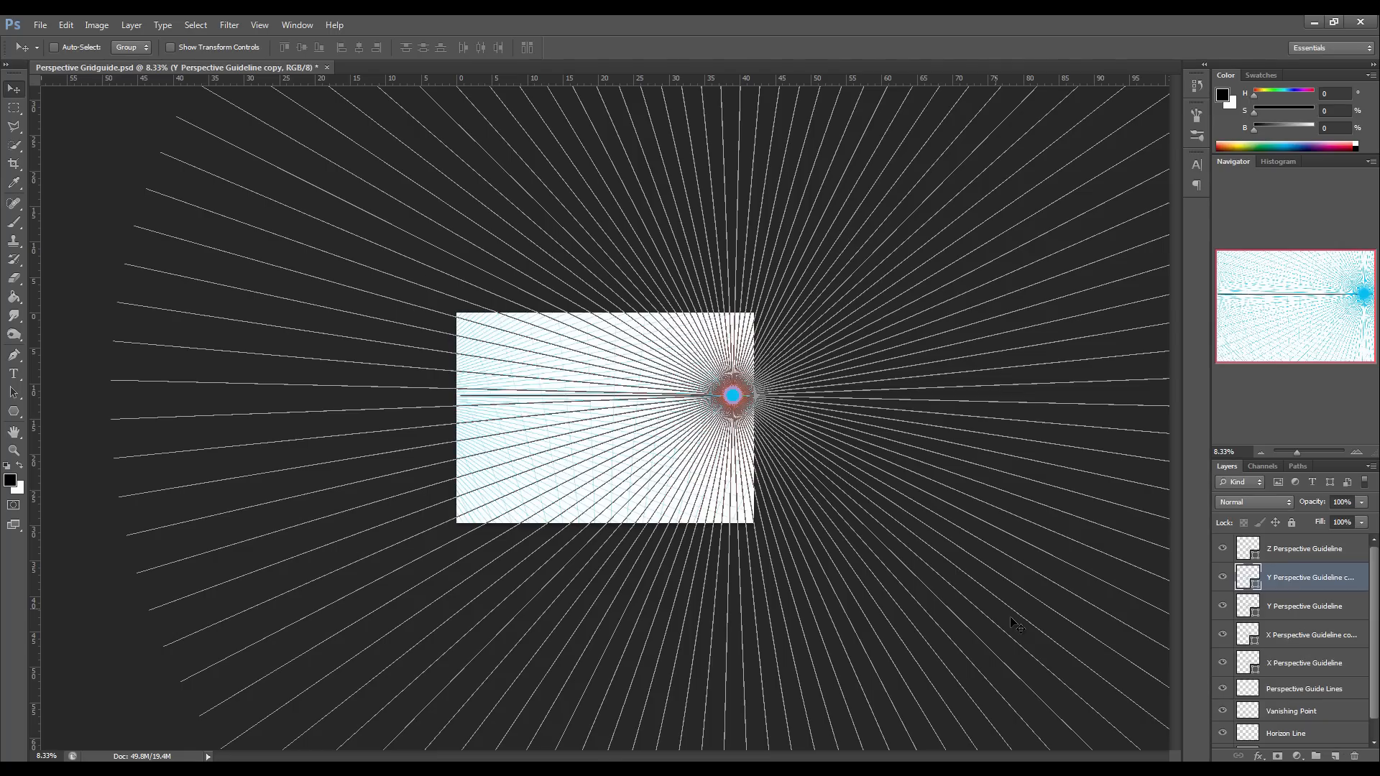
key("ctrl+t")
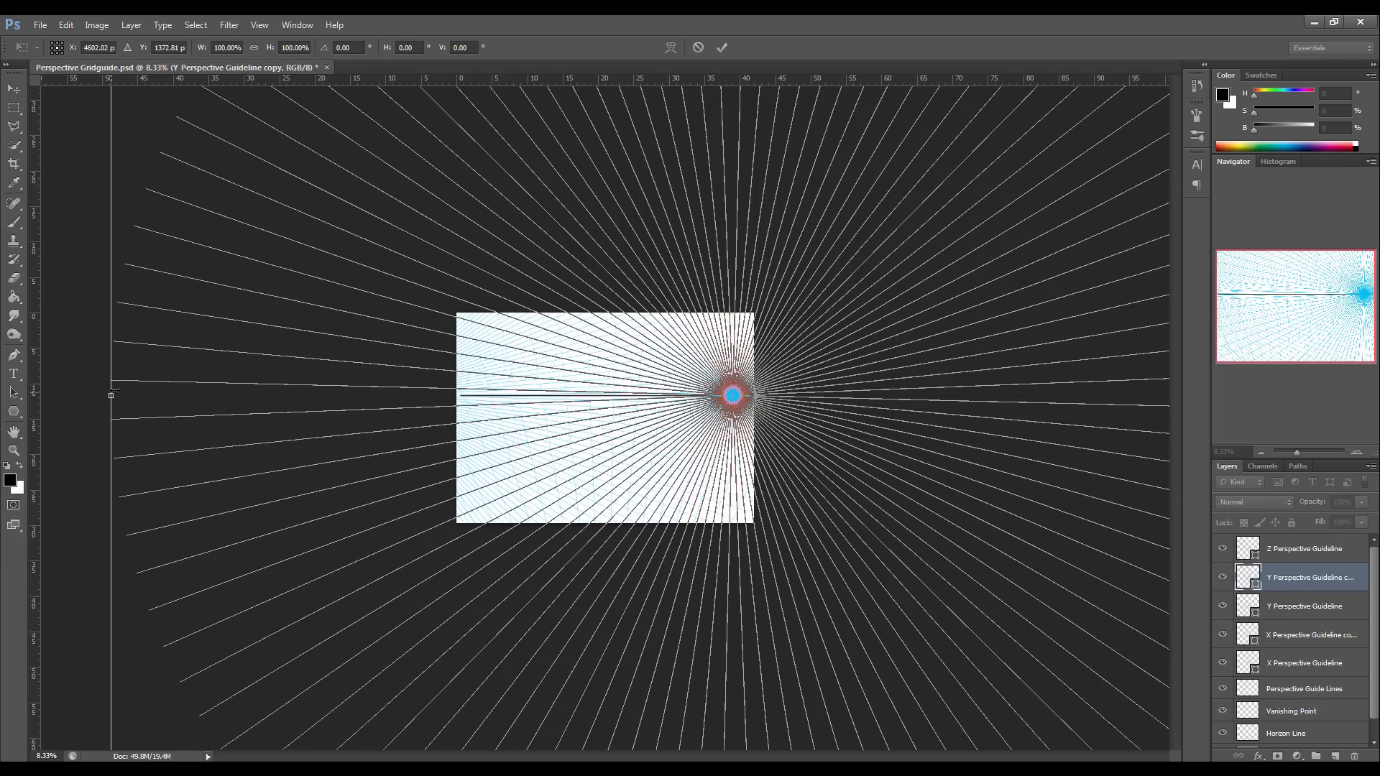
left_click_drag(94, 397, 87, 415)
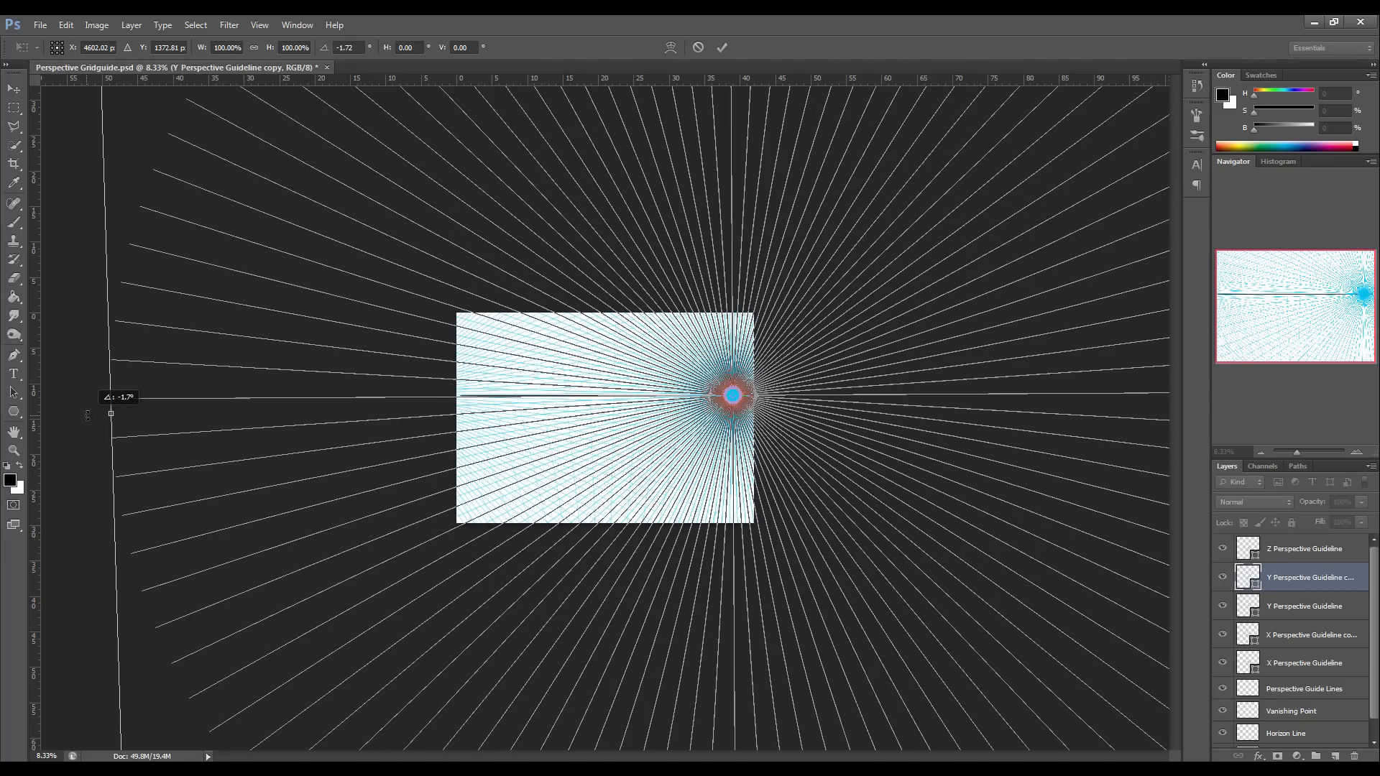
left_click_drag(87, 416, 87, 415)
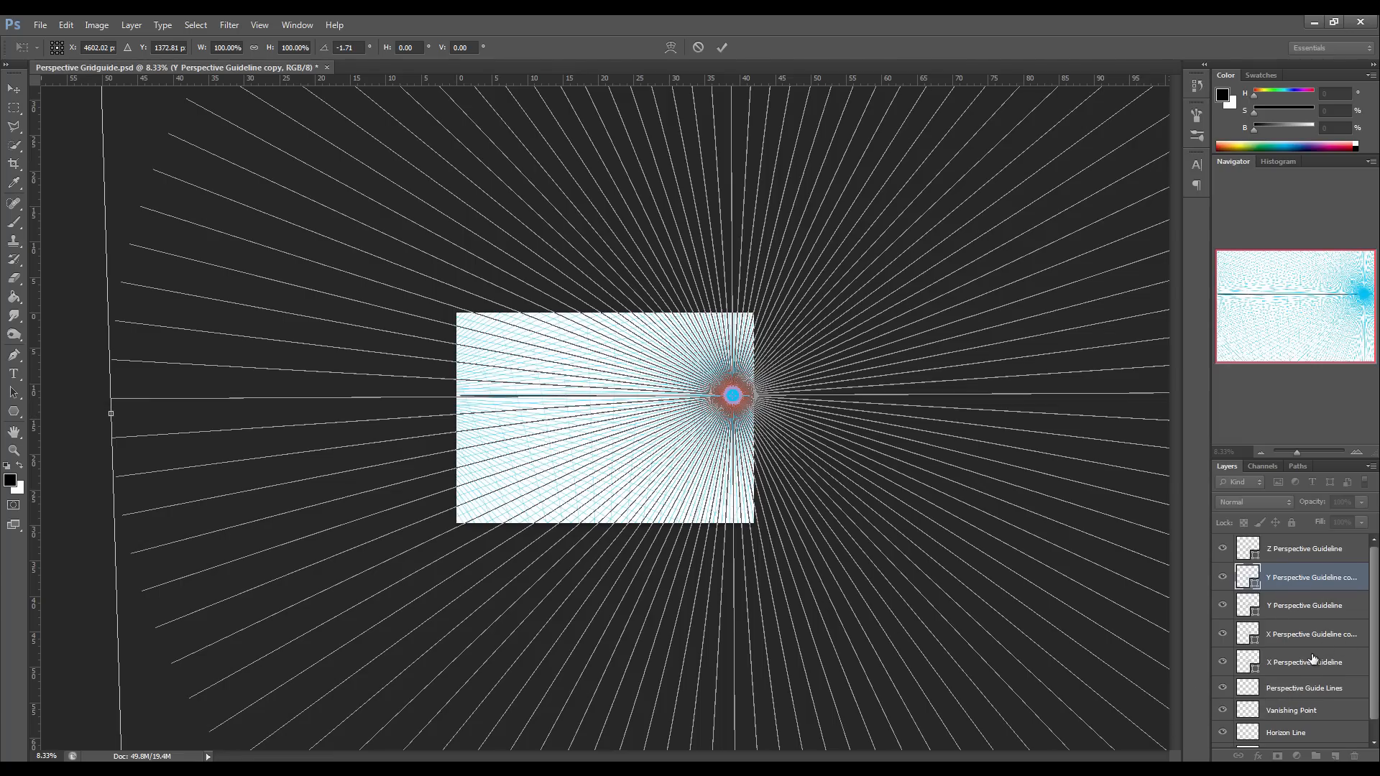
key("Return")
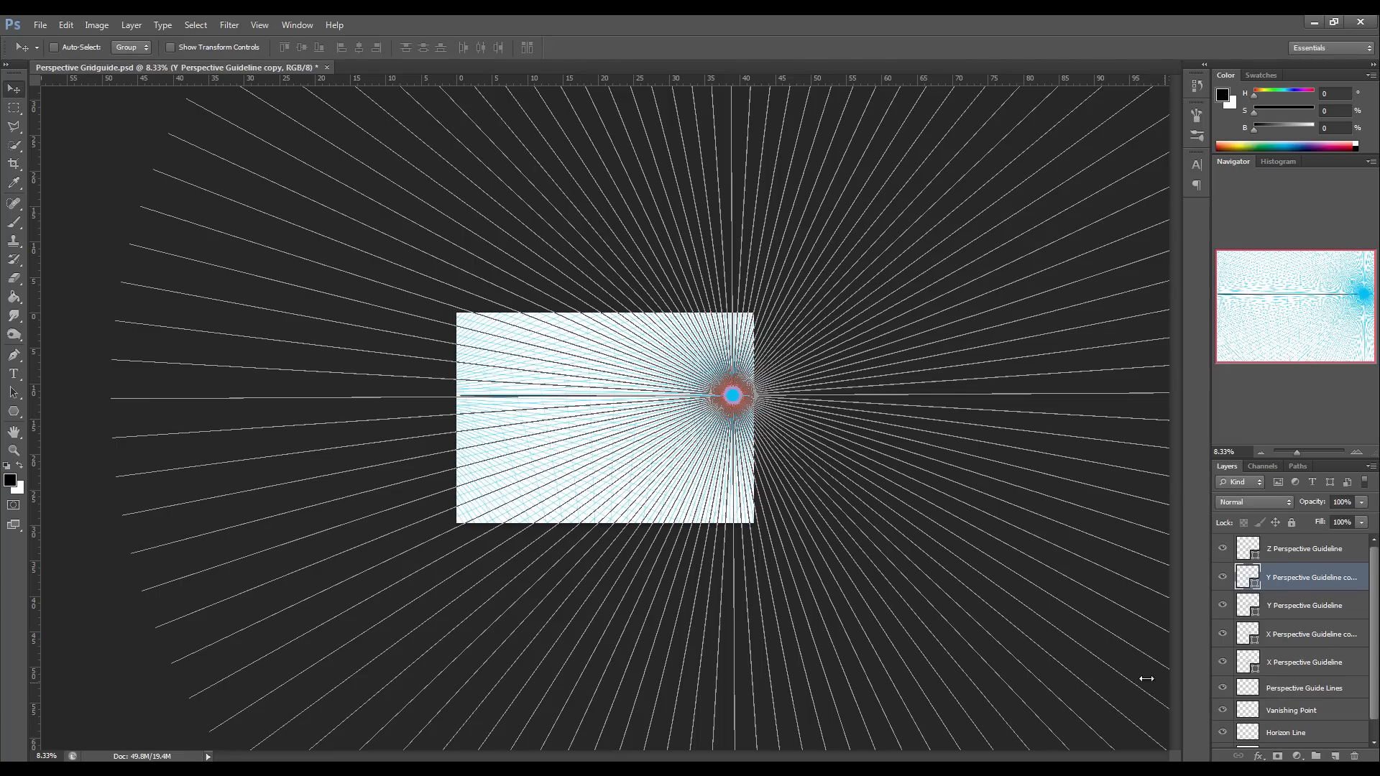
left_click(1290, 688)
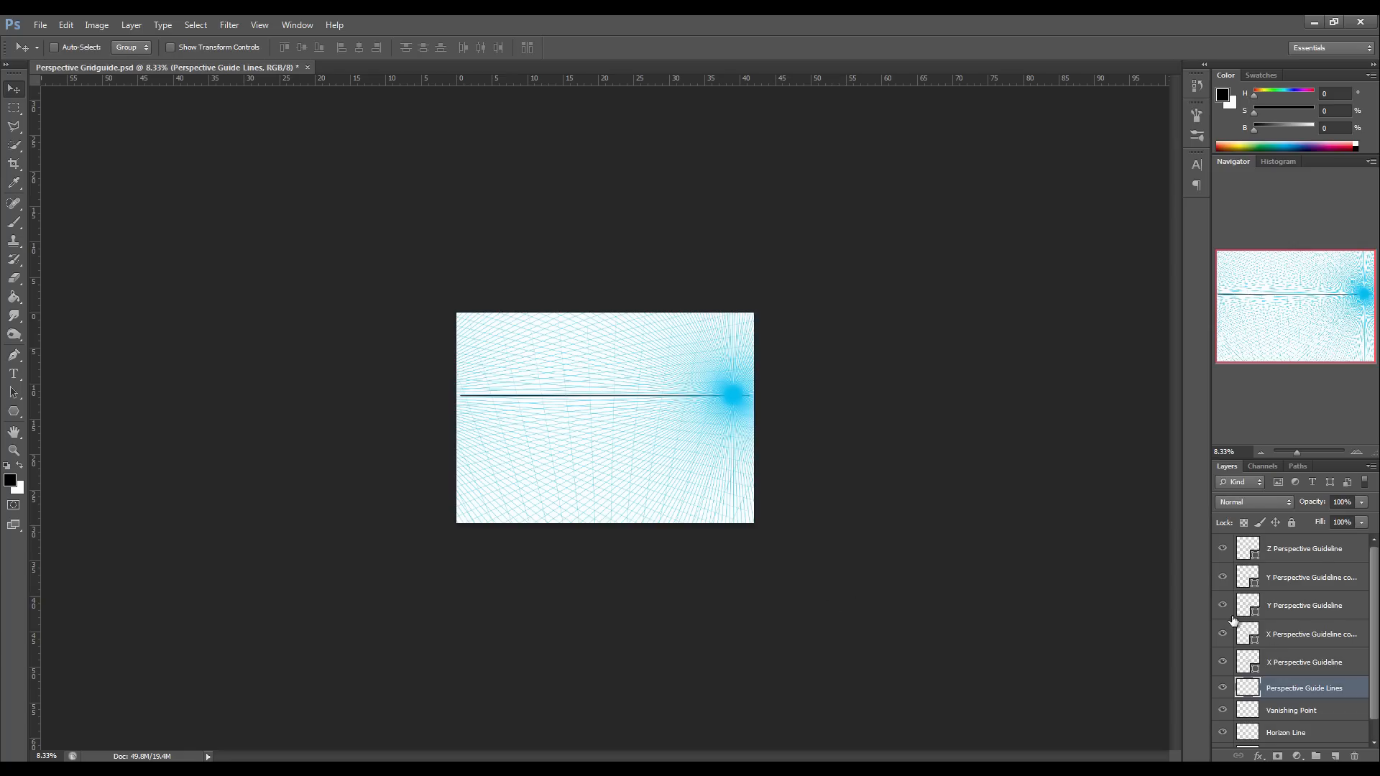
Duplicate the Z Perspective Guideline layer and rotate the copy about 1.86° around its centre to fill the gaps between its rays.
left_click(1312, 554)
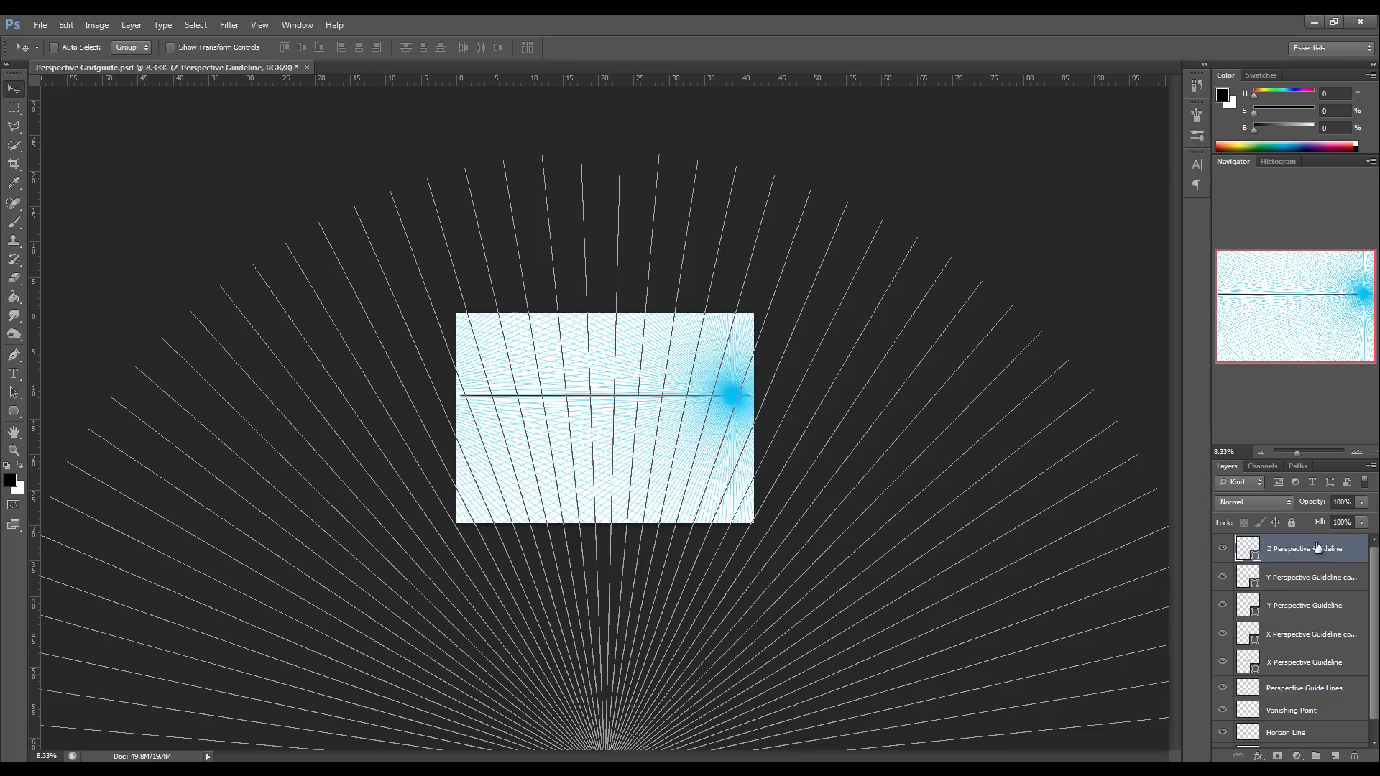
left_click_drag(1286, 551, 1333, 756)
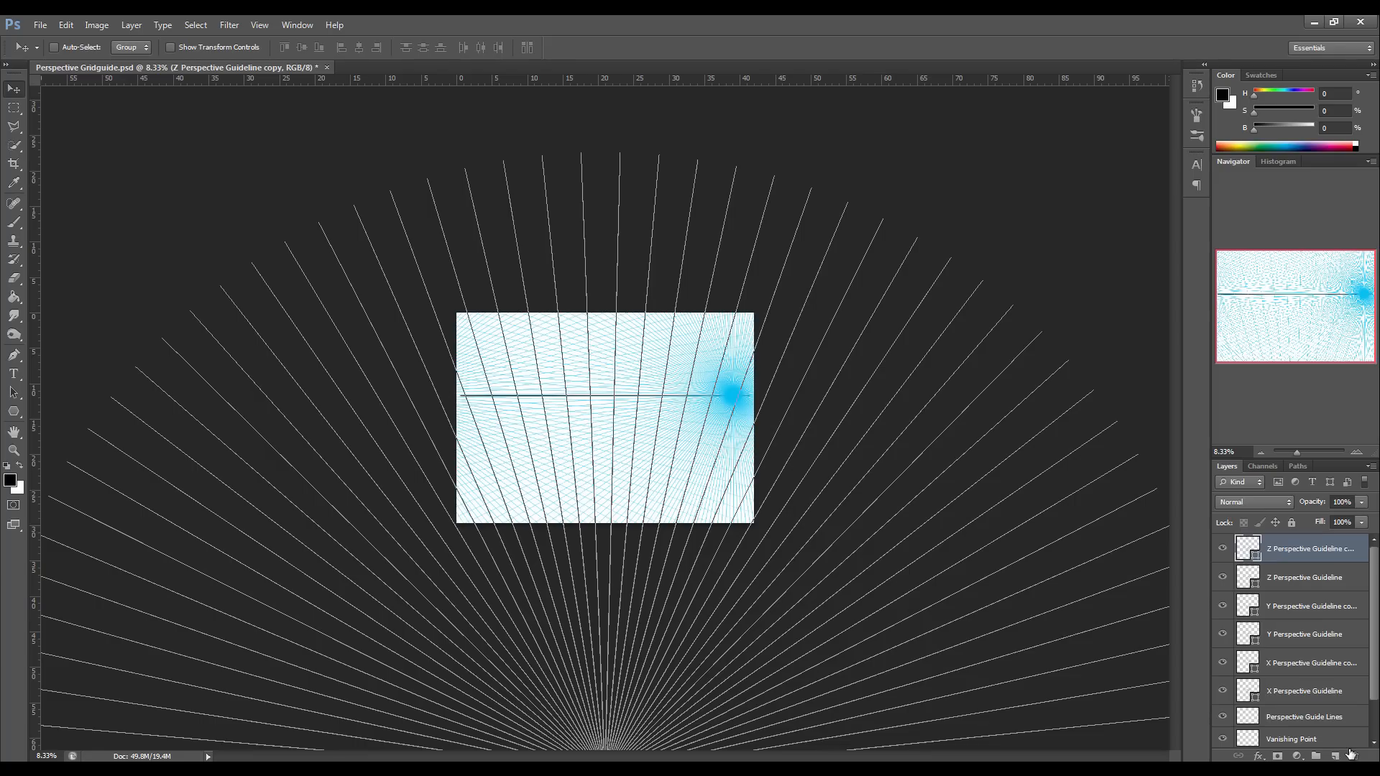
key("ctrl+t")
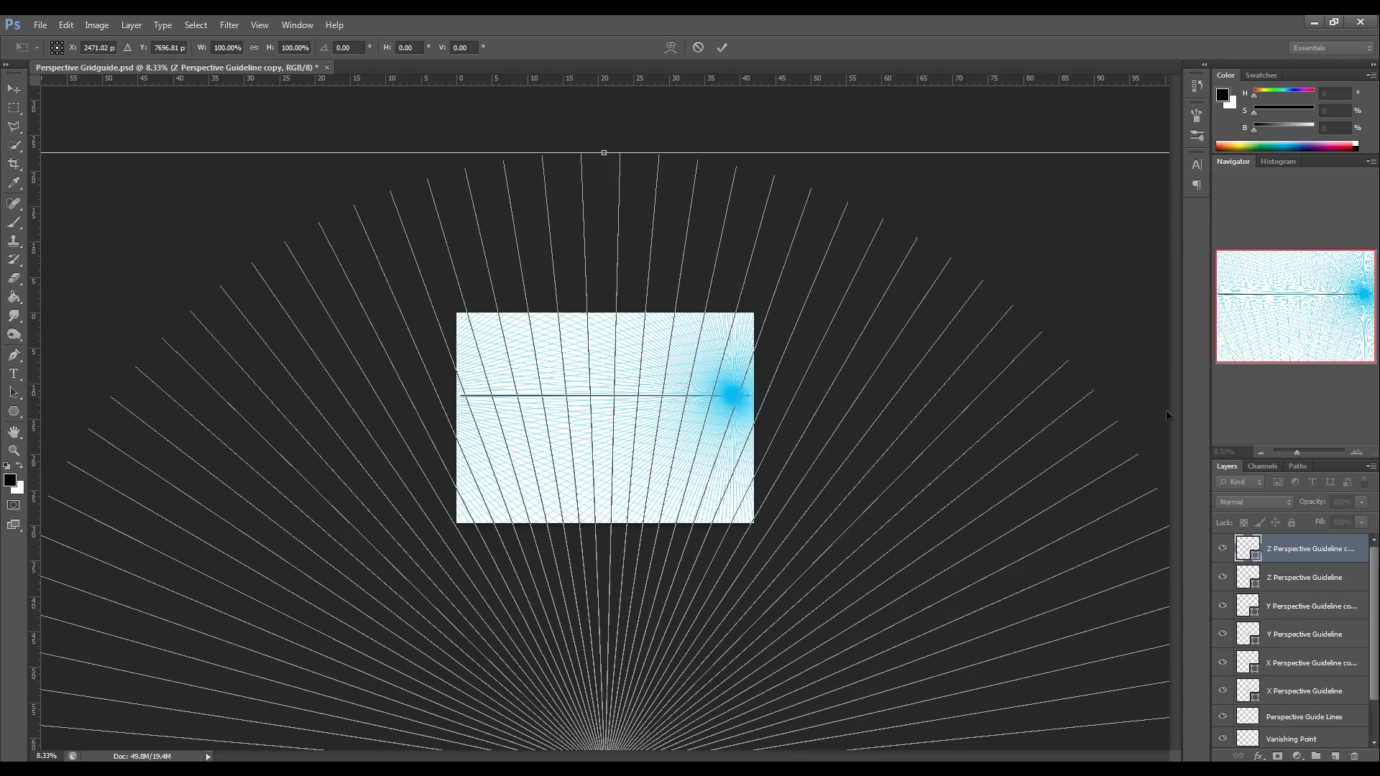
left_click_drag(604, 134, 619, 132)
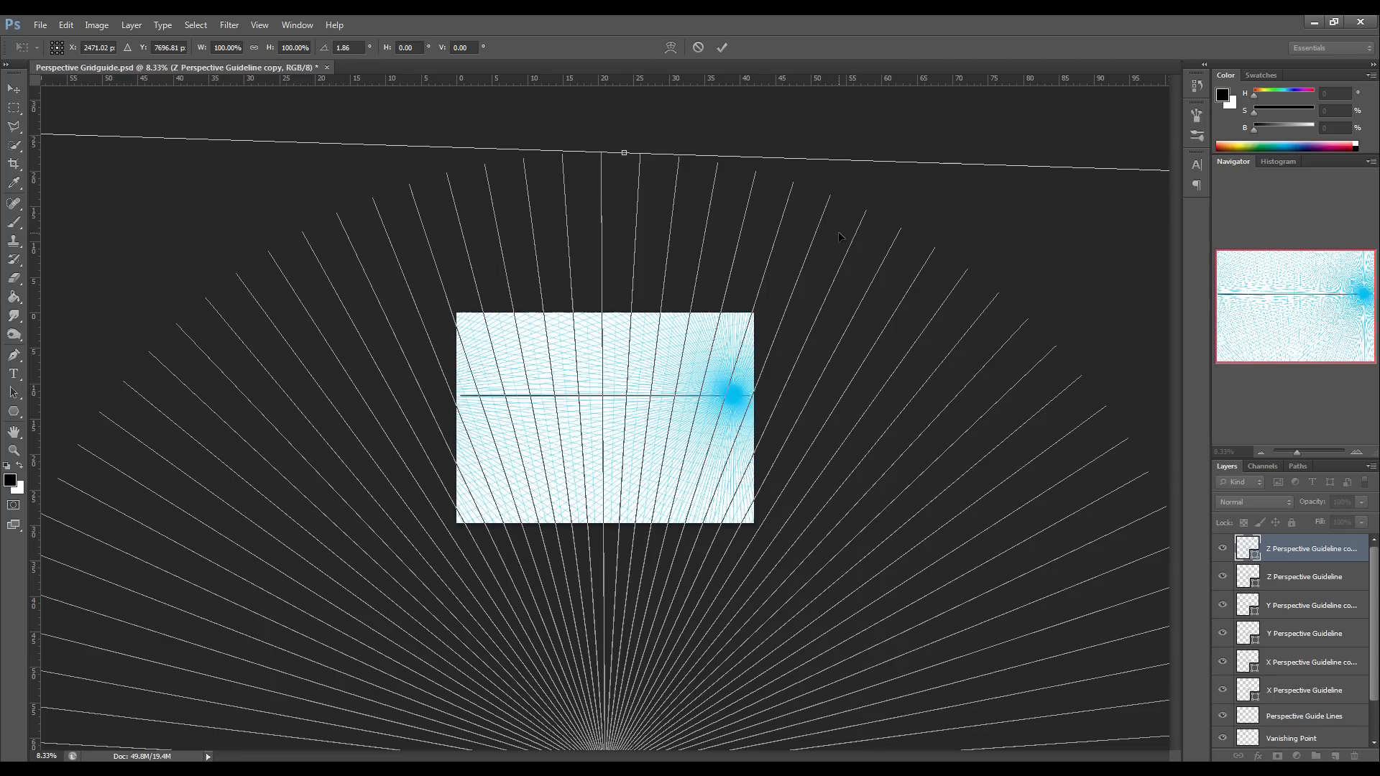
key("Return")
left_click(21, 111)
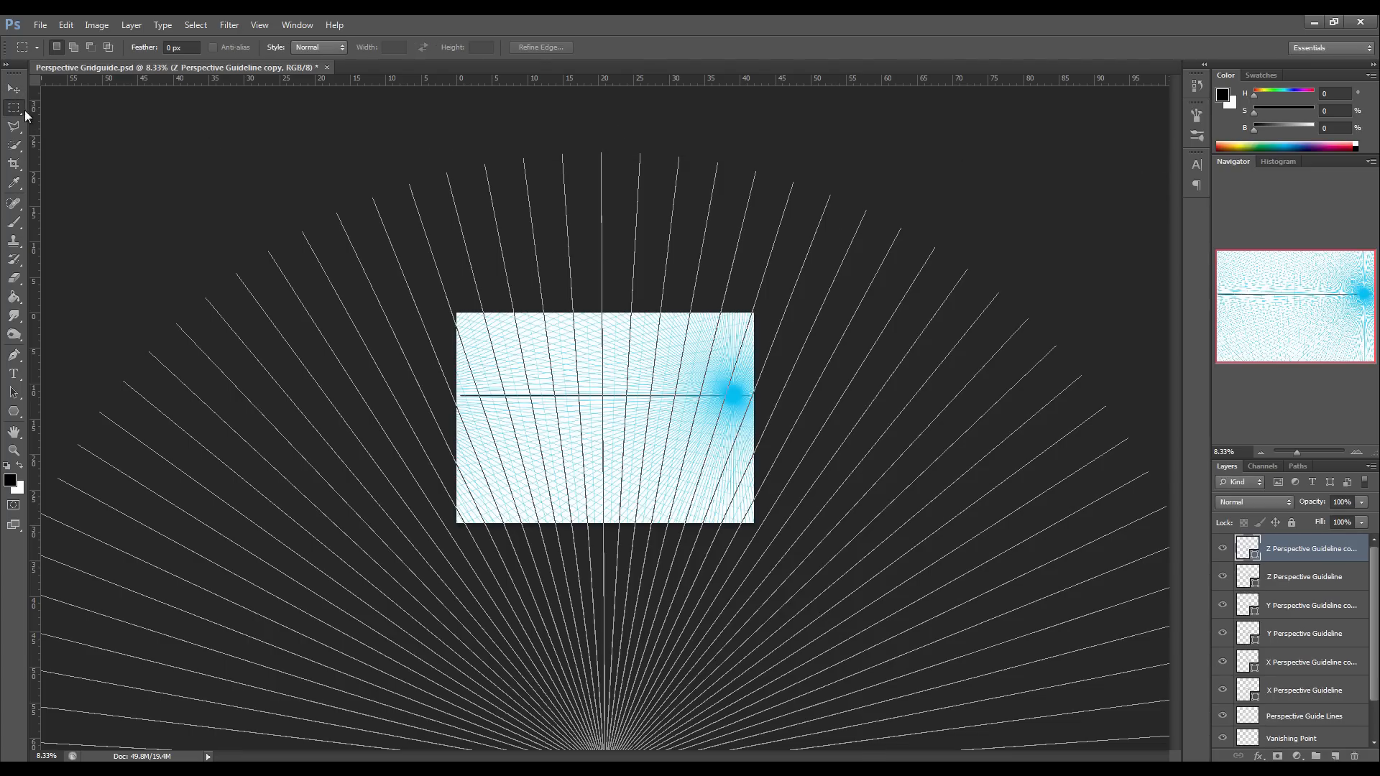
left_click(1280, 717)
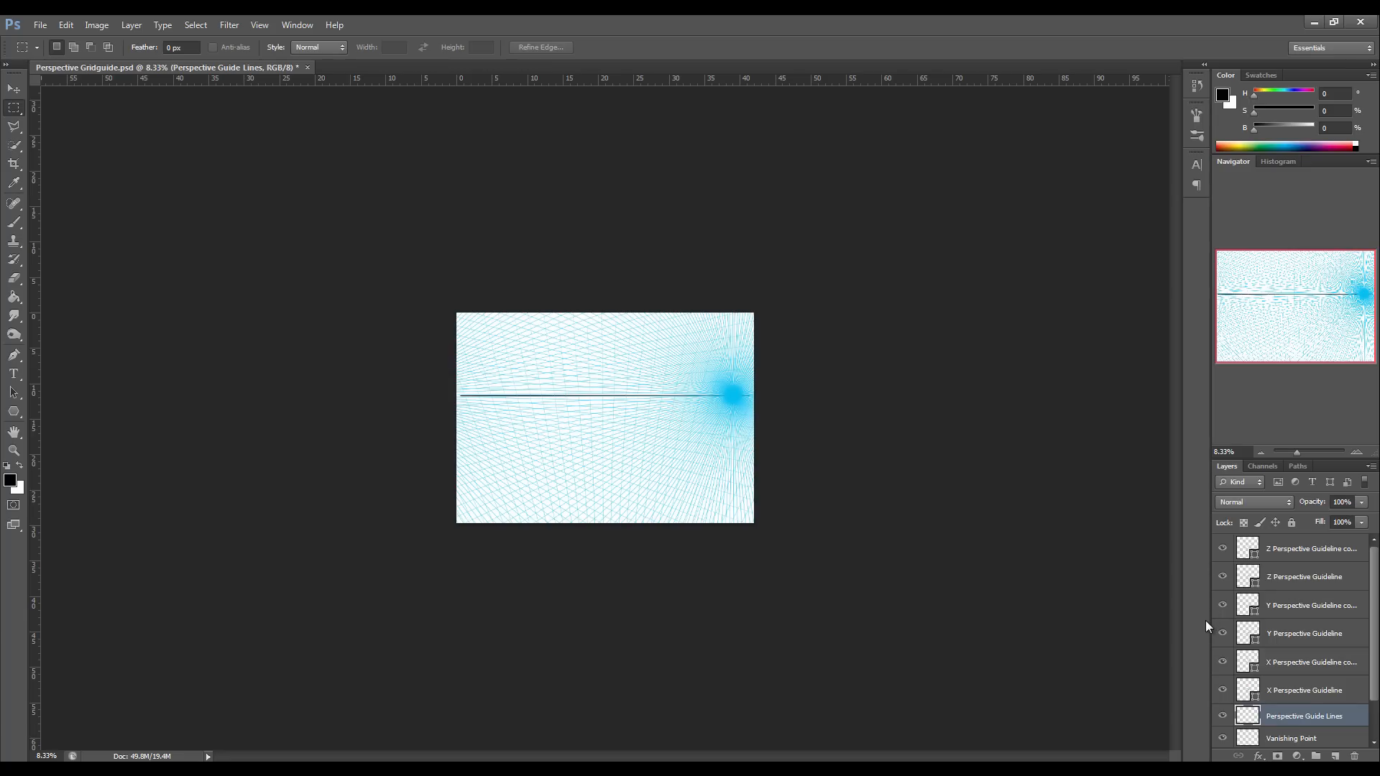
key("ctrl+plus")
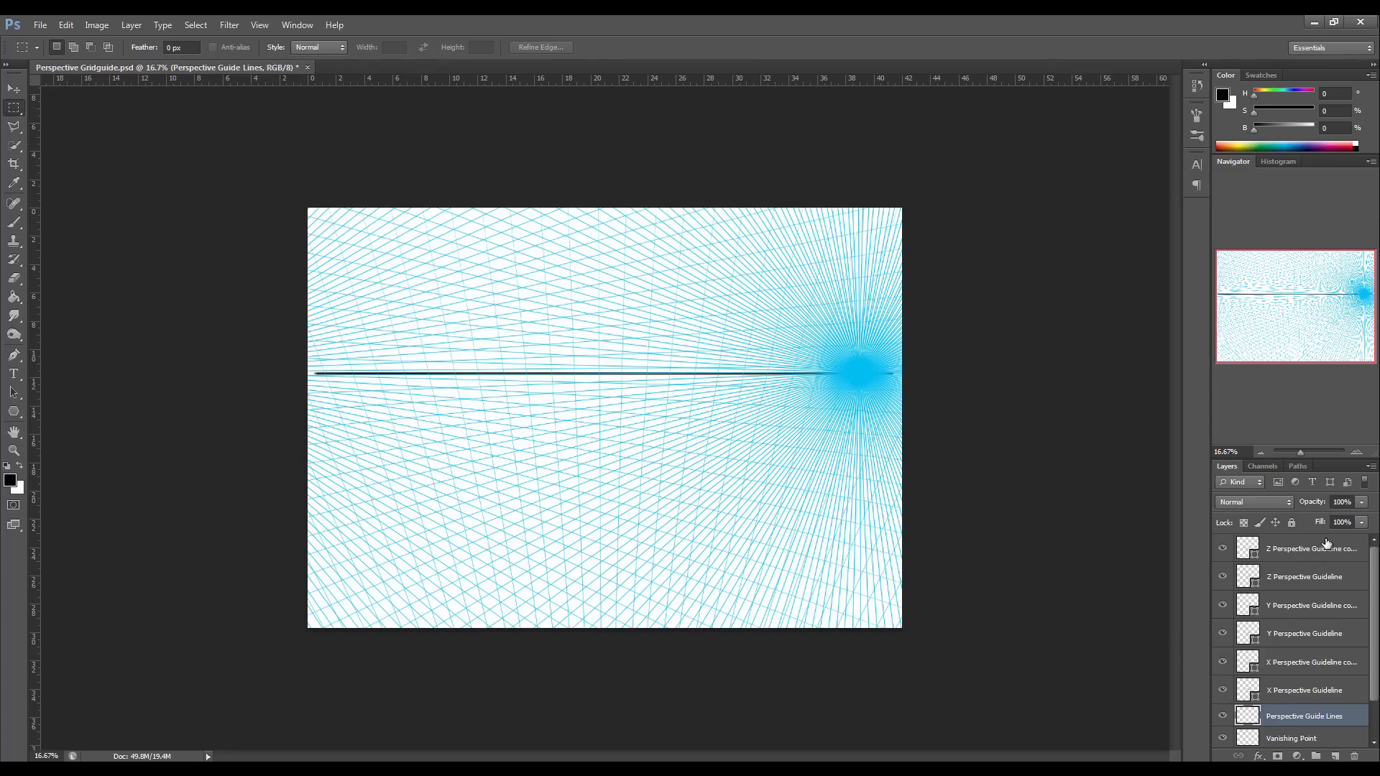
Create a new layer group above the Z Perspective Guideline copy and name it "Perspective Grid Guide".
left_click(1308, 554)
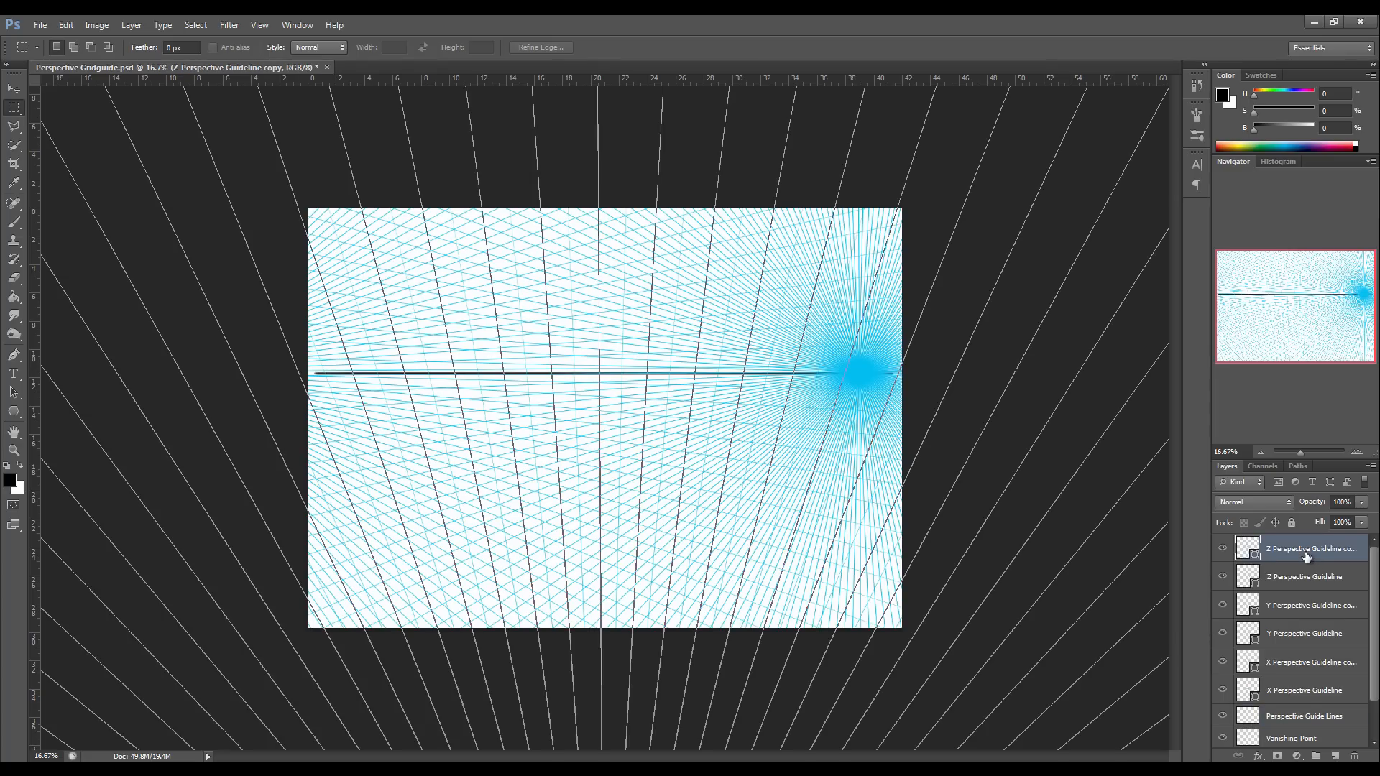
scroll(1306, 568, "down", 2)
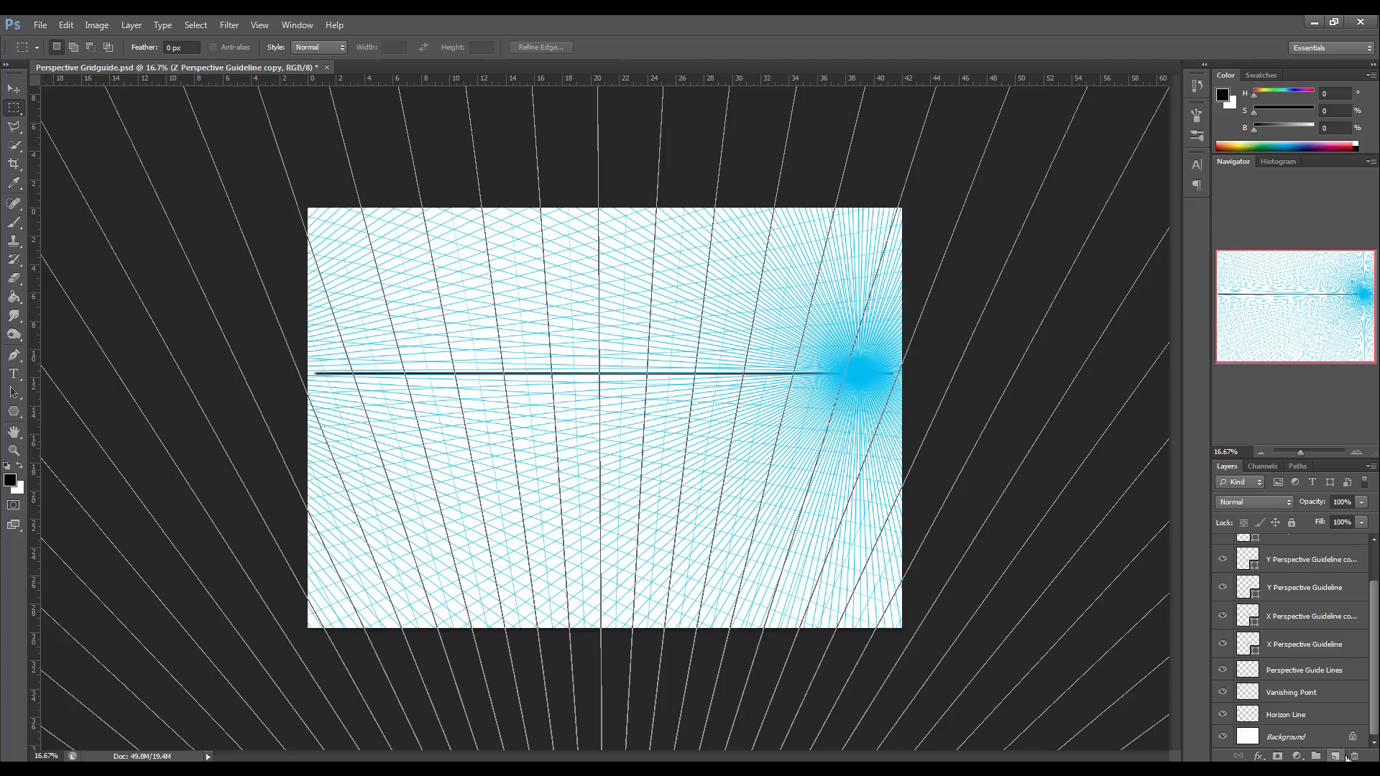
scroll(1315, 643, "up", 2)
scroll(1345, 703, "down", 2)
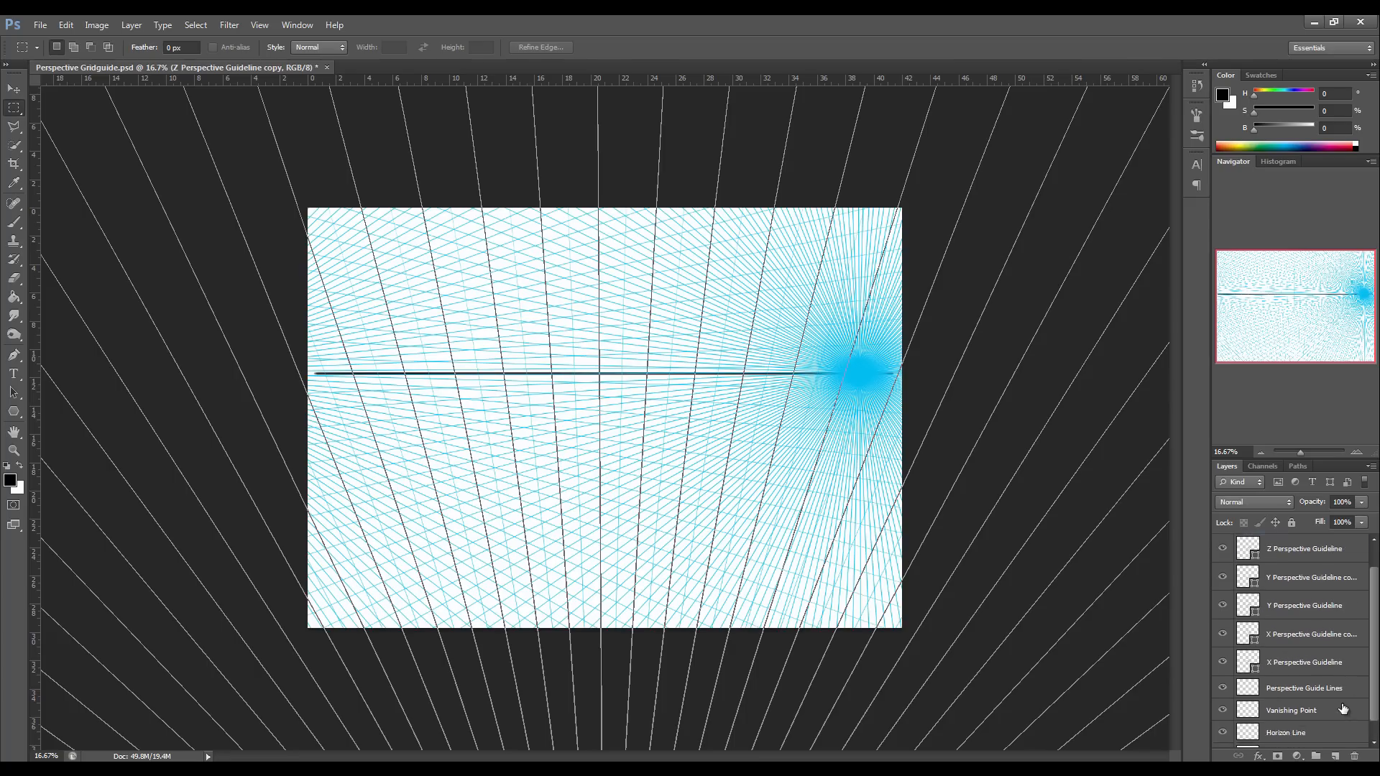
left_click(1315, 757)
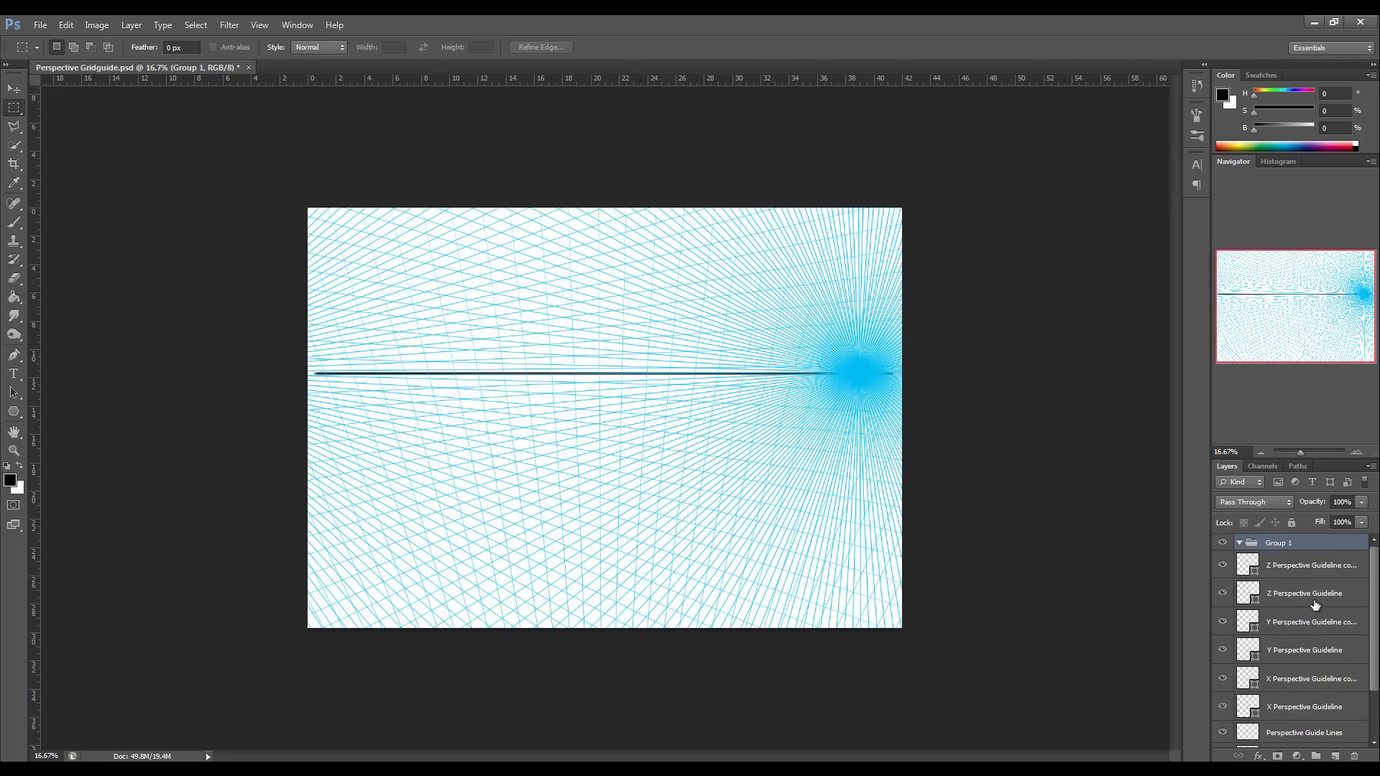
double_click(1278, 543)
type("Perspective Grid Guide")
key("Return")
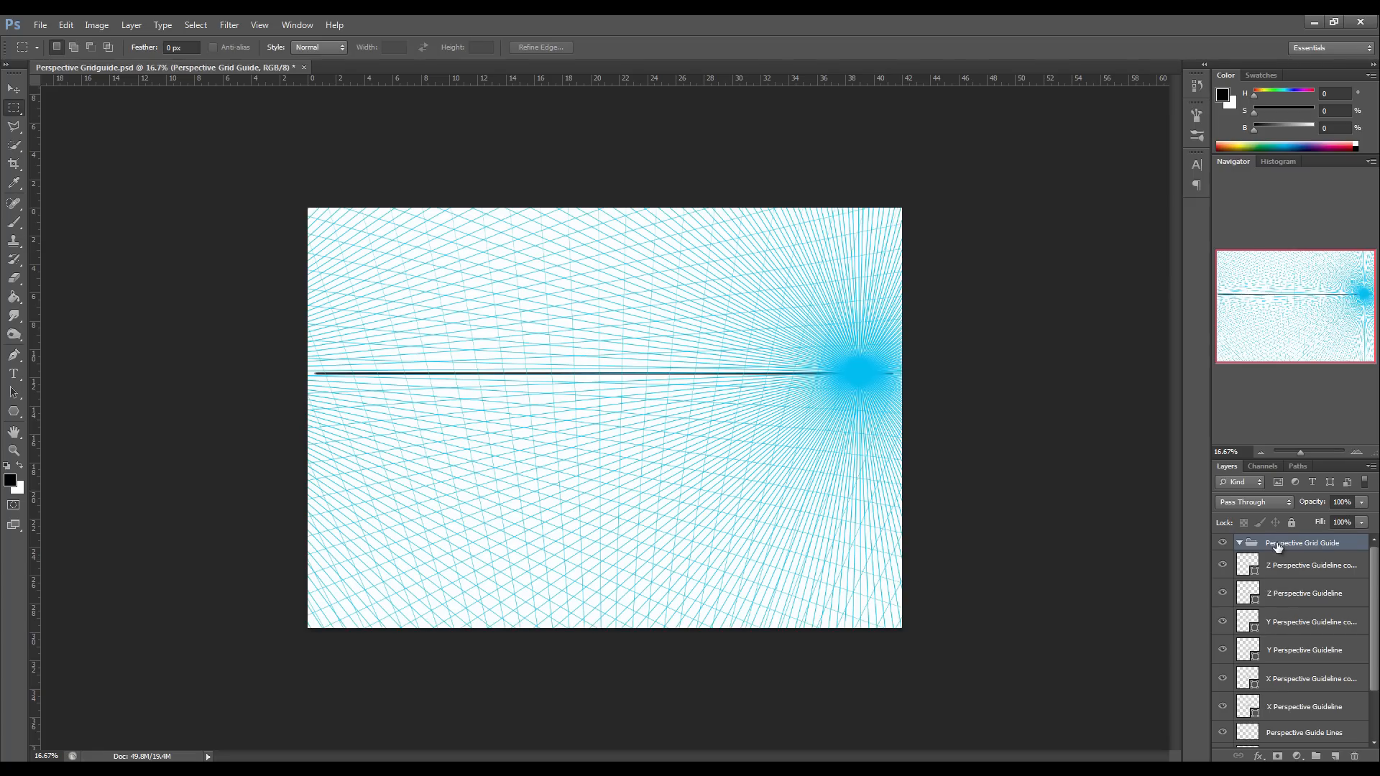
Move all six X, Y and Z Perspective Guideline layers, copies included, into the Perspective Grid Guide group and collapse it.
left_click(1304, 566)
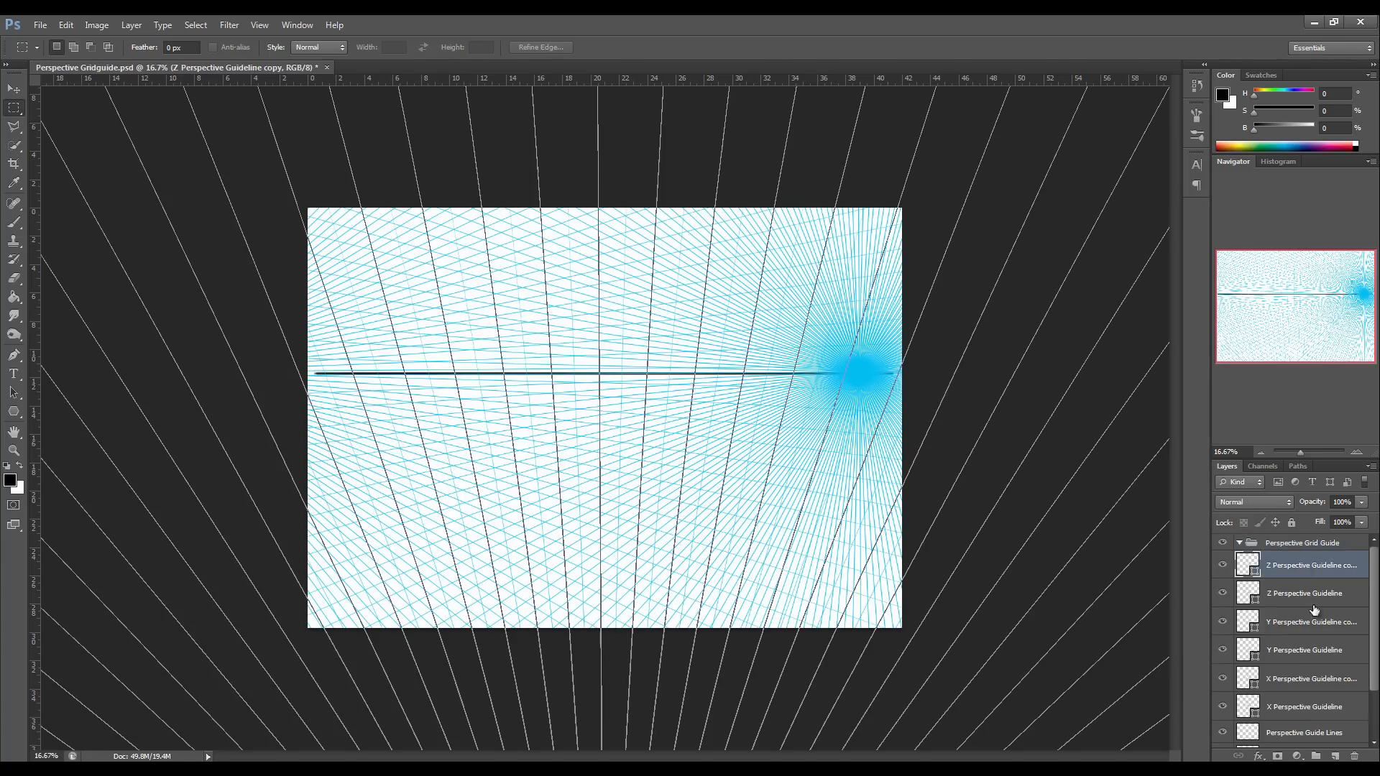
scroll(1308, 618, "down", 2)
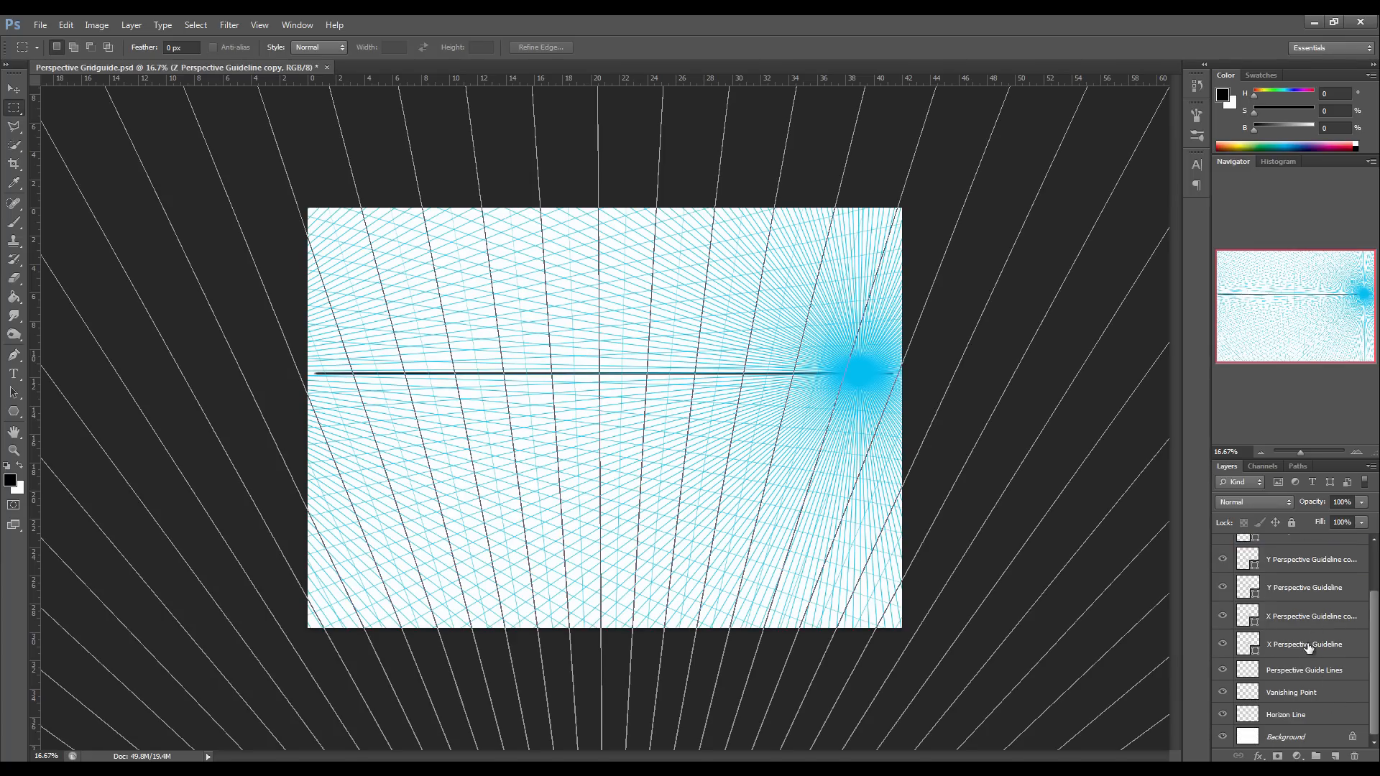
left_click(1308, 645, "shift")
scroll(1308, 644, "up", 2)
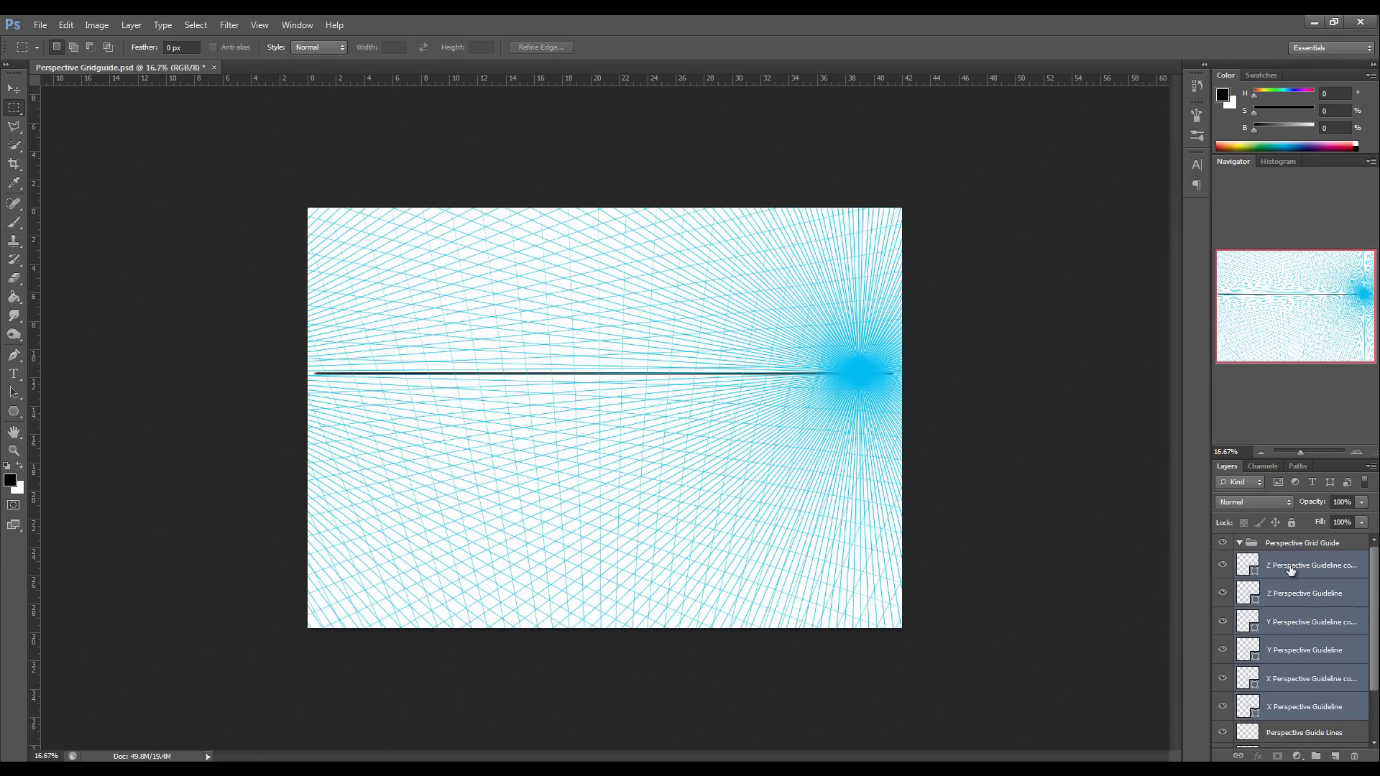
left_click_drag(1290, 567, 1254, 544)
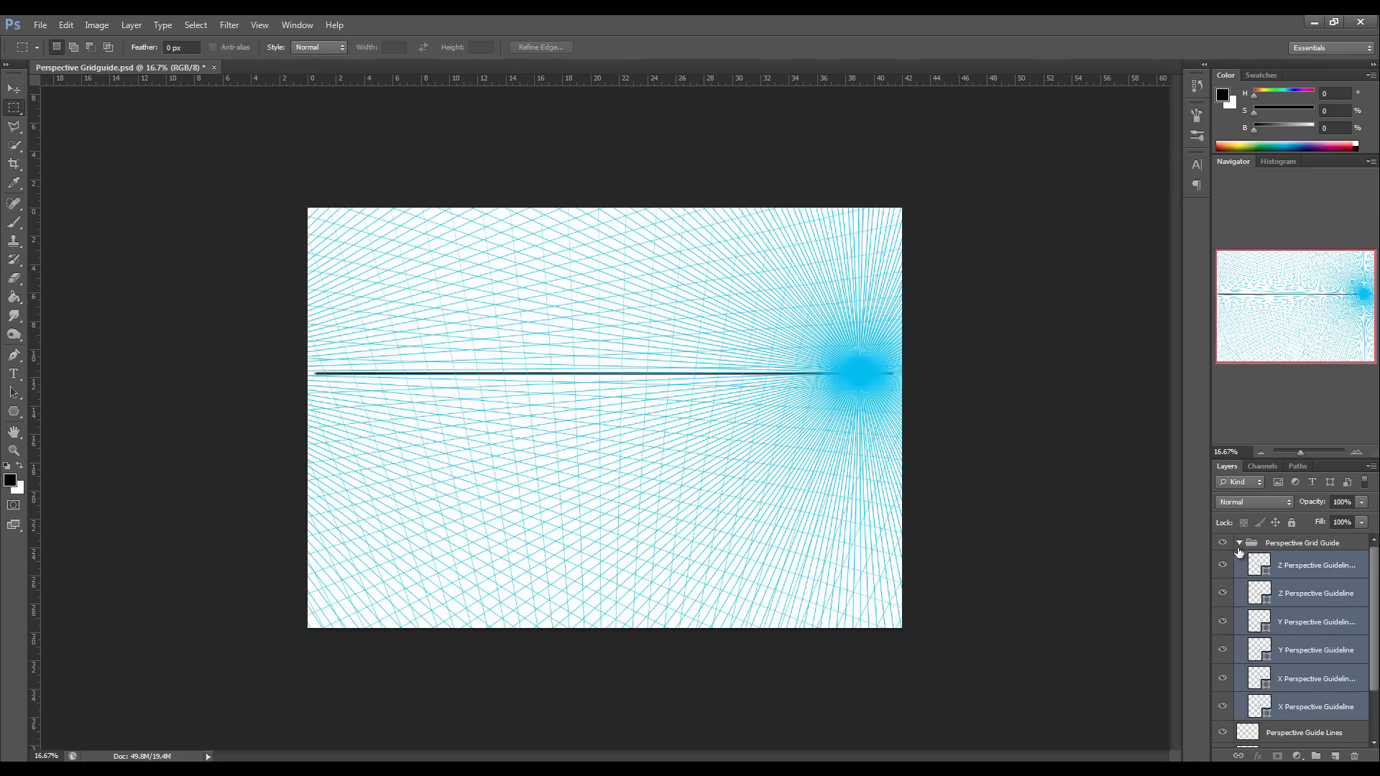
left_click(1241, 545)
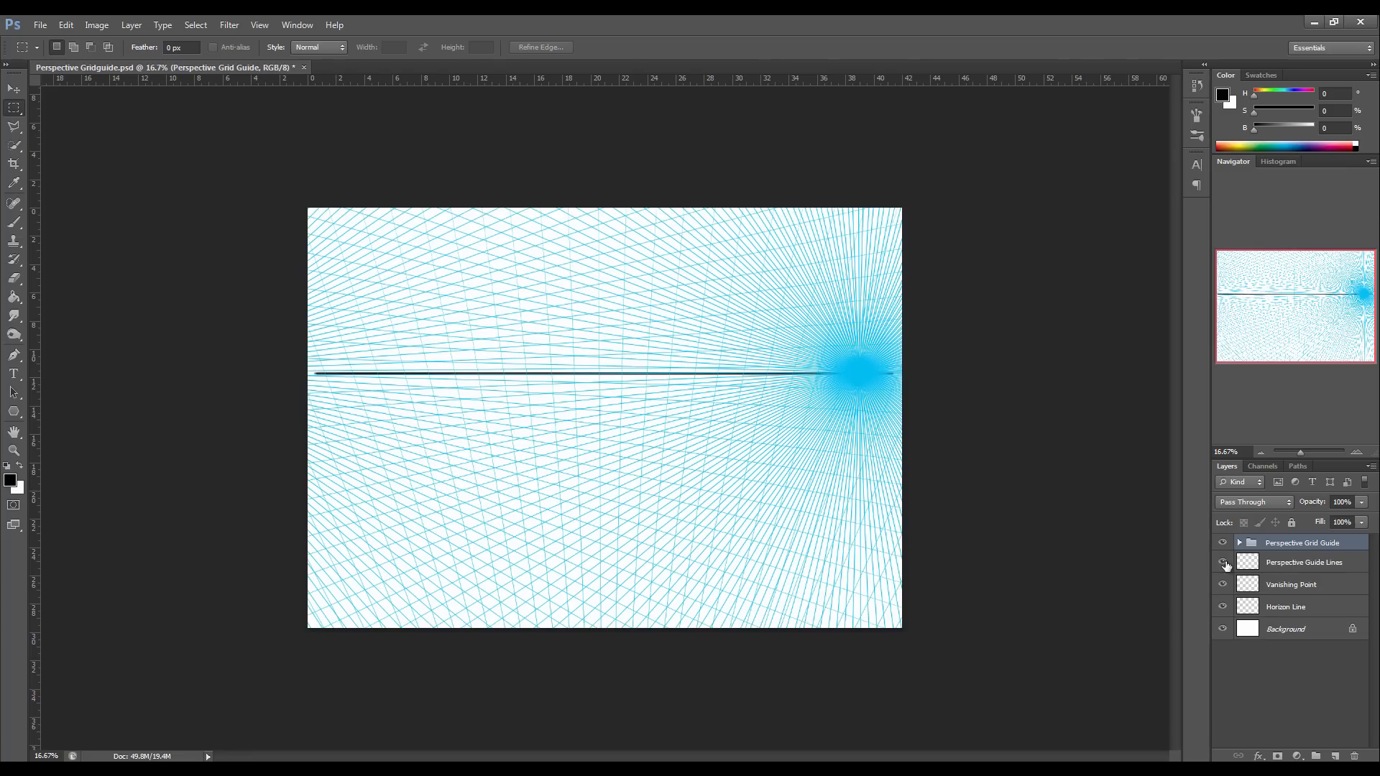
Delete the Perspective Guide Lines layer.
left_click(1286, 571)
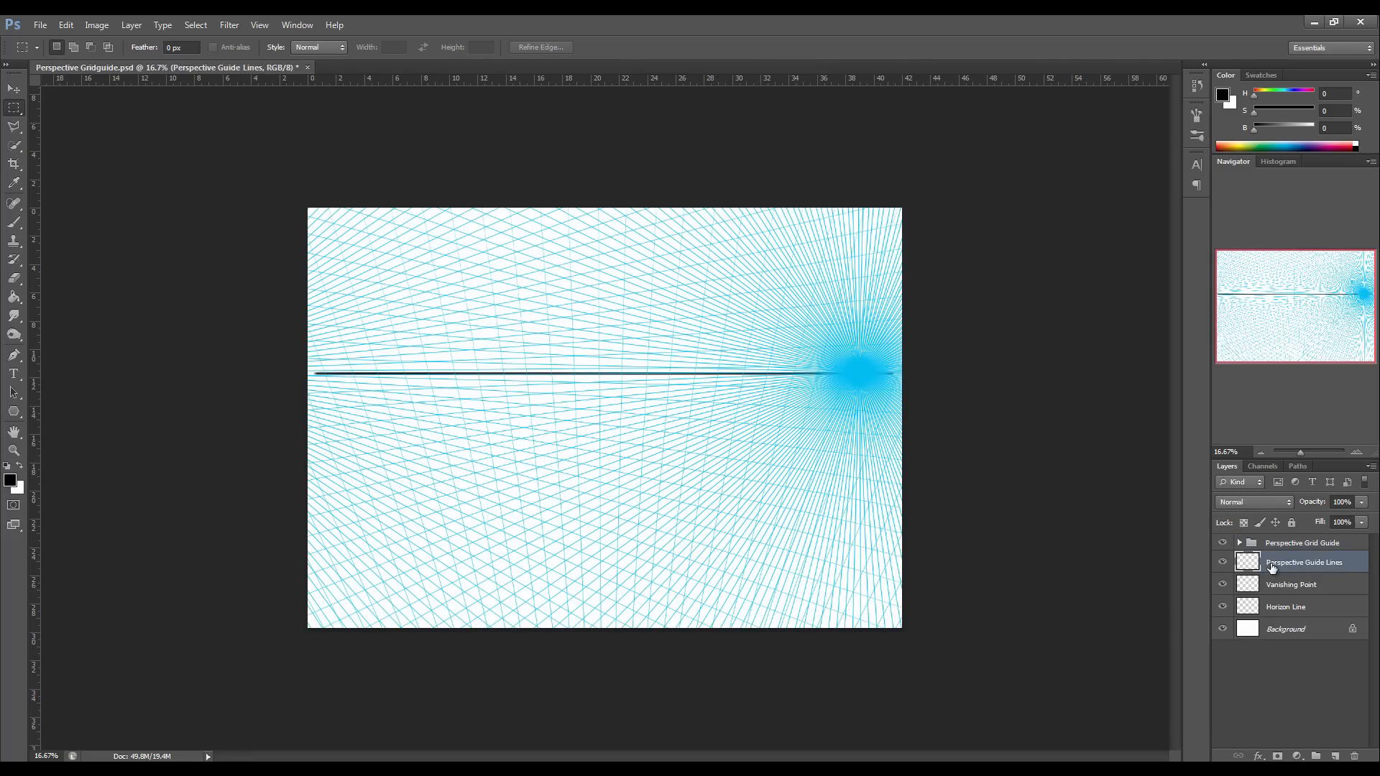
right_click(1268, 565)
left_click(1276, 130)
left_click(662, 295)
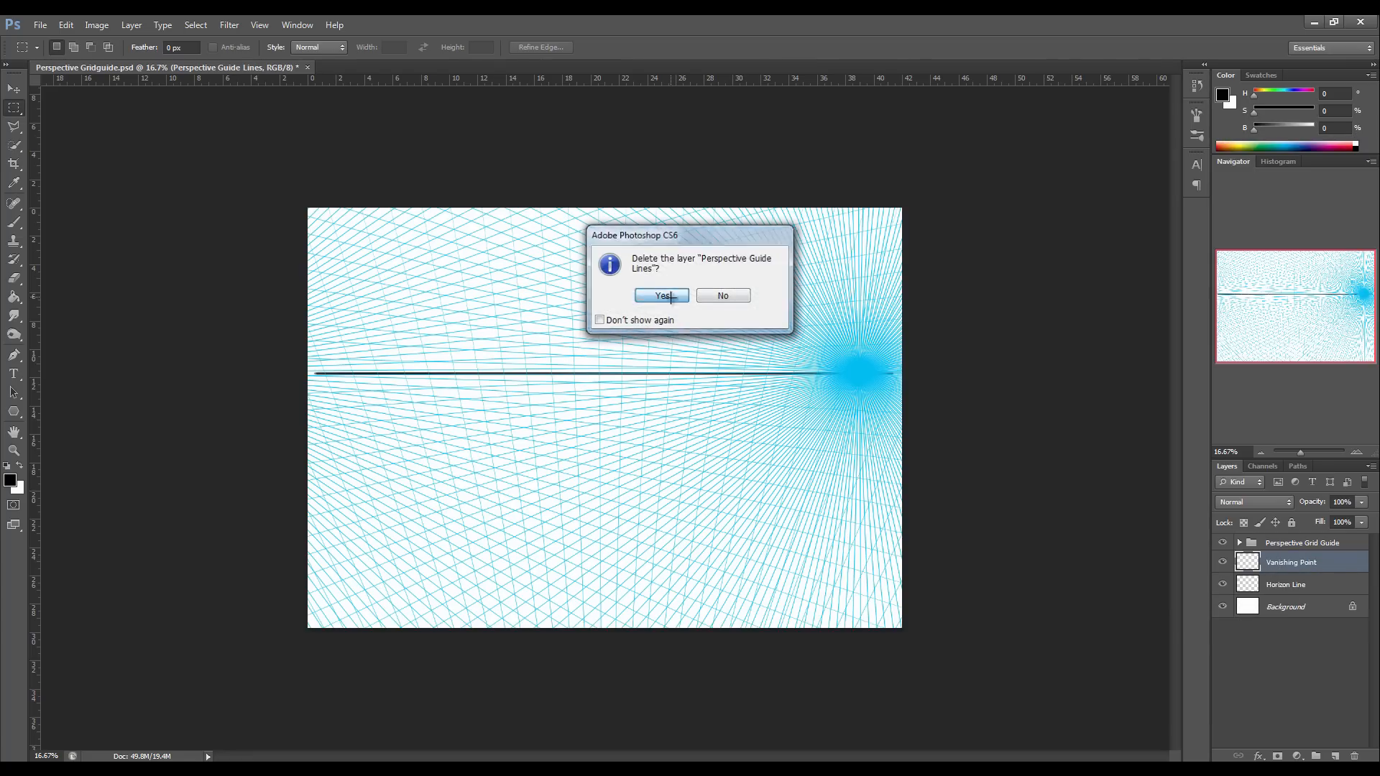
Delete the Vanishing Point layer, keeping the Horizon Line layer.
left_click(1278, 584)
left_click(1287, 562)
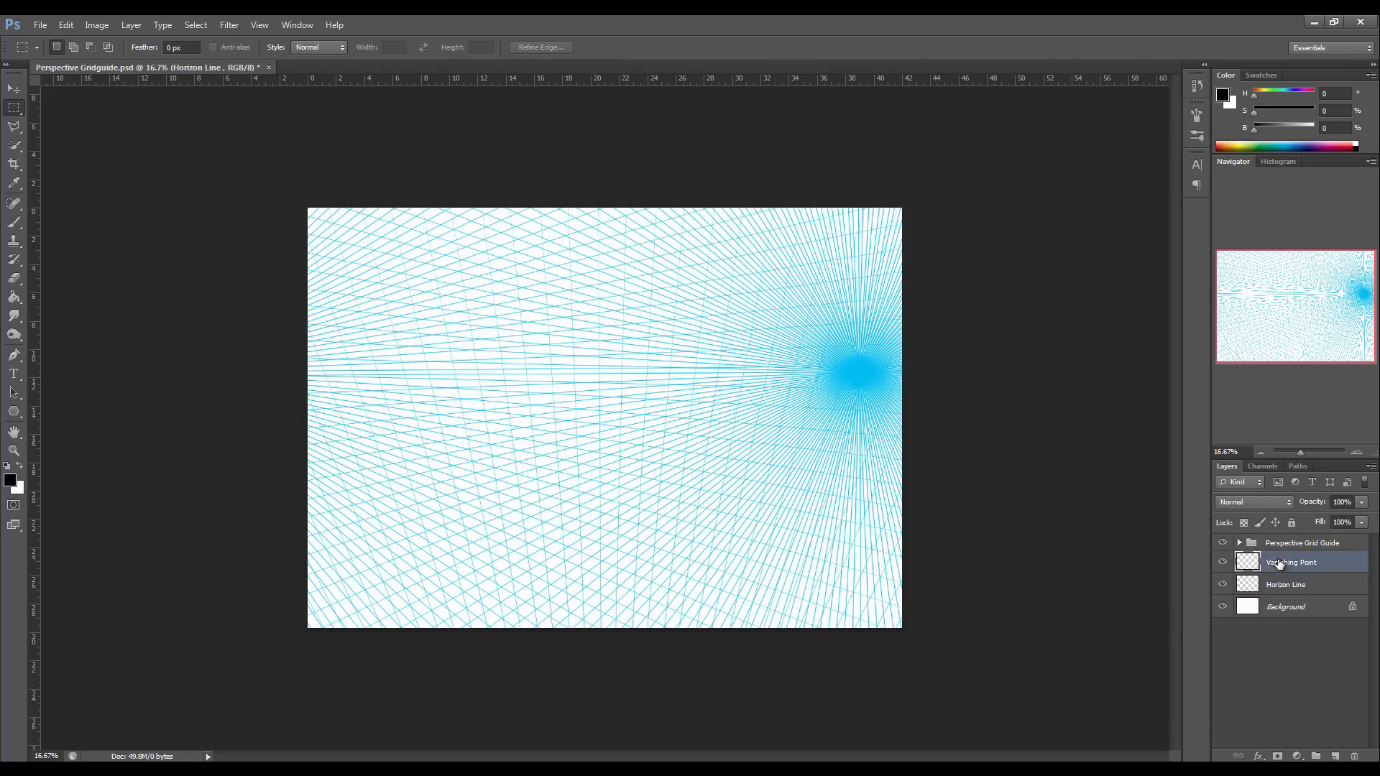
right_click(1286, 562)
left_click(1276, 130)
left_click(662, 296)
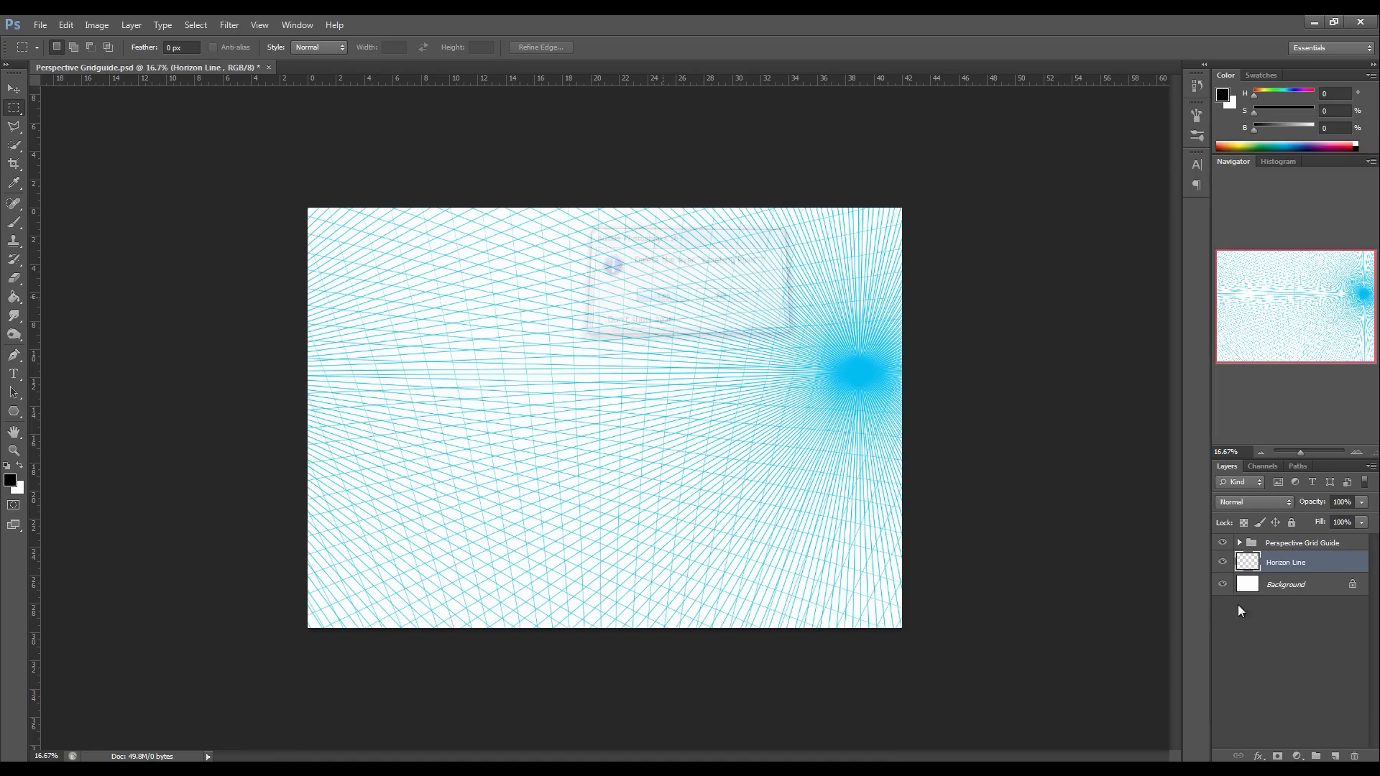
Add a new layer above the Perspective Grid Guide group and name it "Block".
left_click(1279, 546)
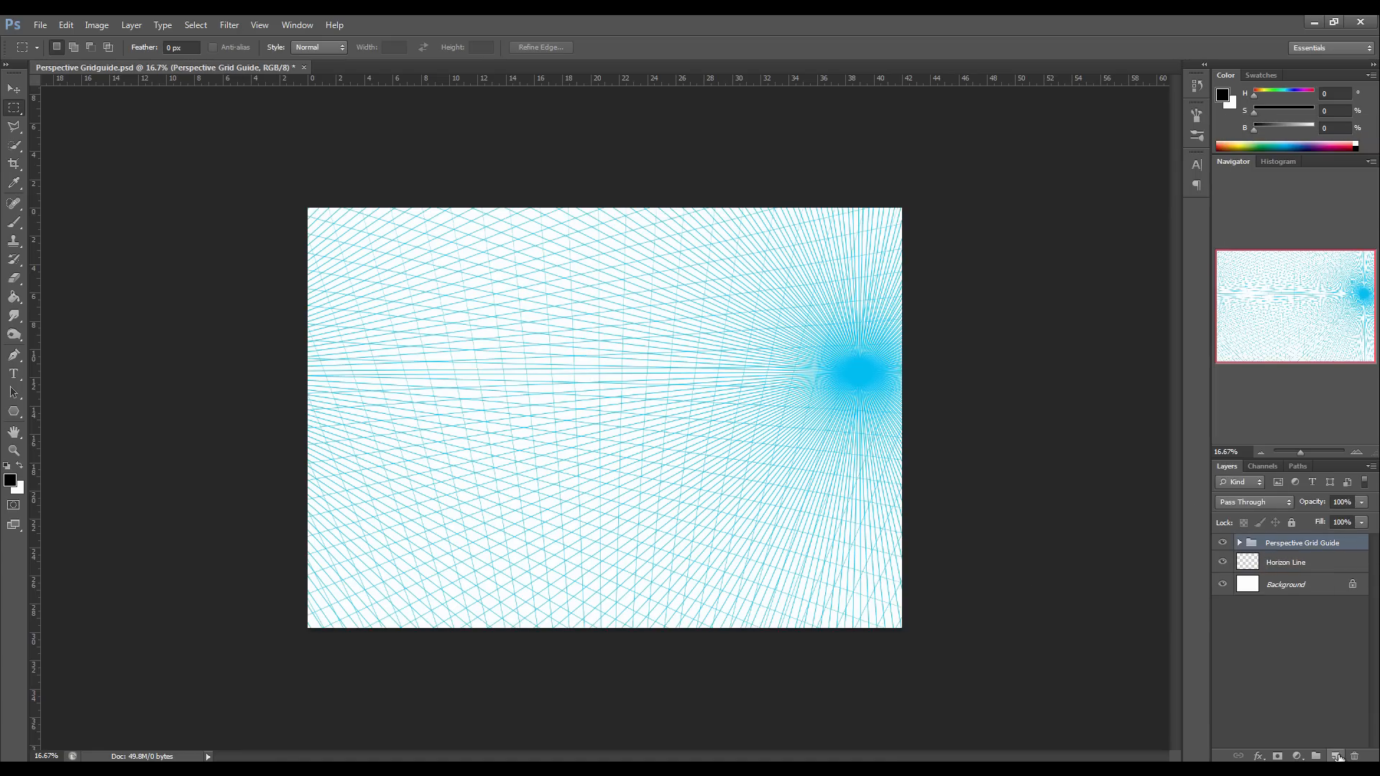
left_click(1334, 756)
double_click(1279, 545)
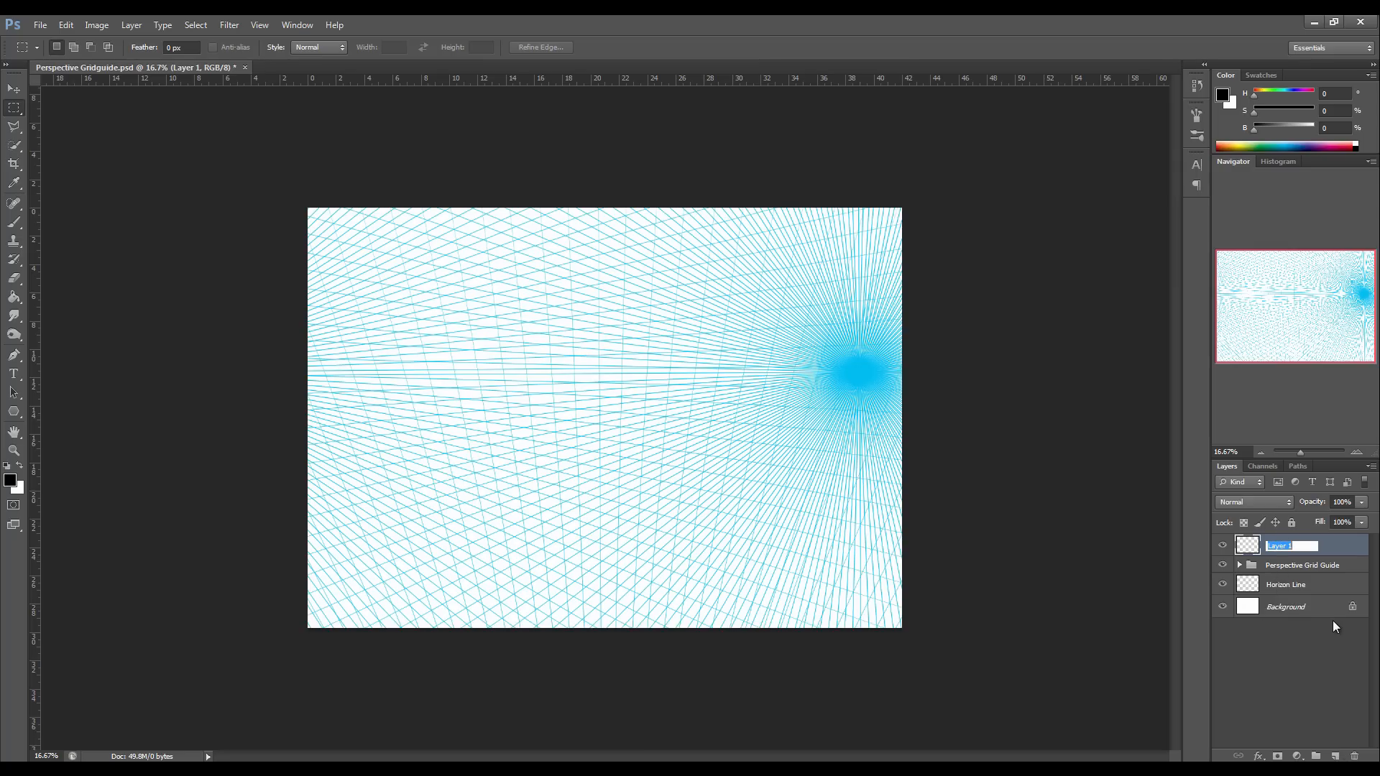
type("Block")
key("Return")
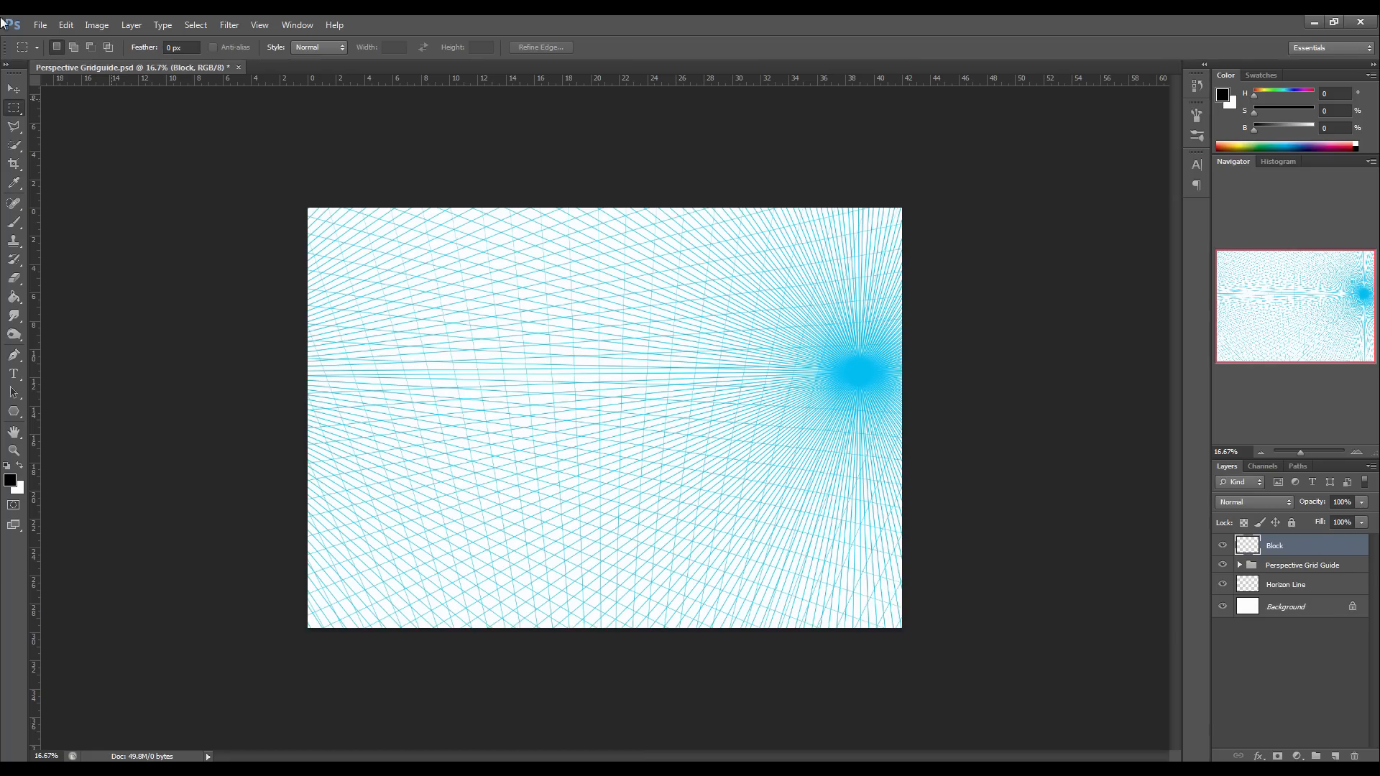
Activate the Brush tool with the 30 px brush preset at 100% hardness.
left_click(15, 223)
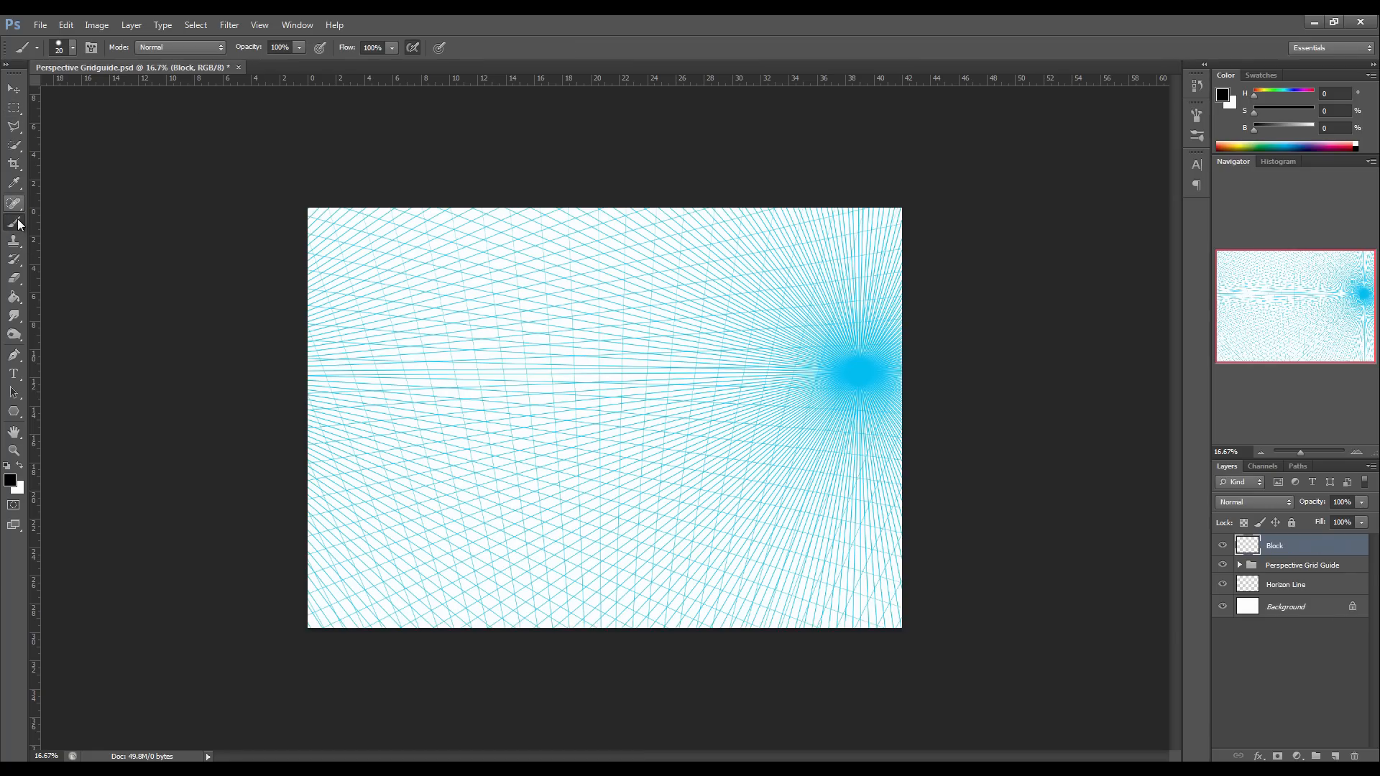
left_click(72, 48)
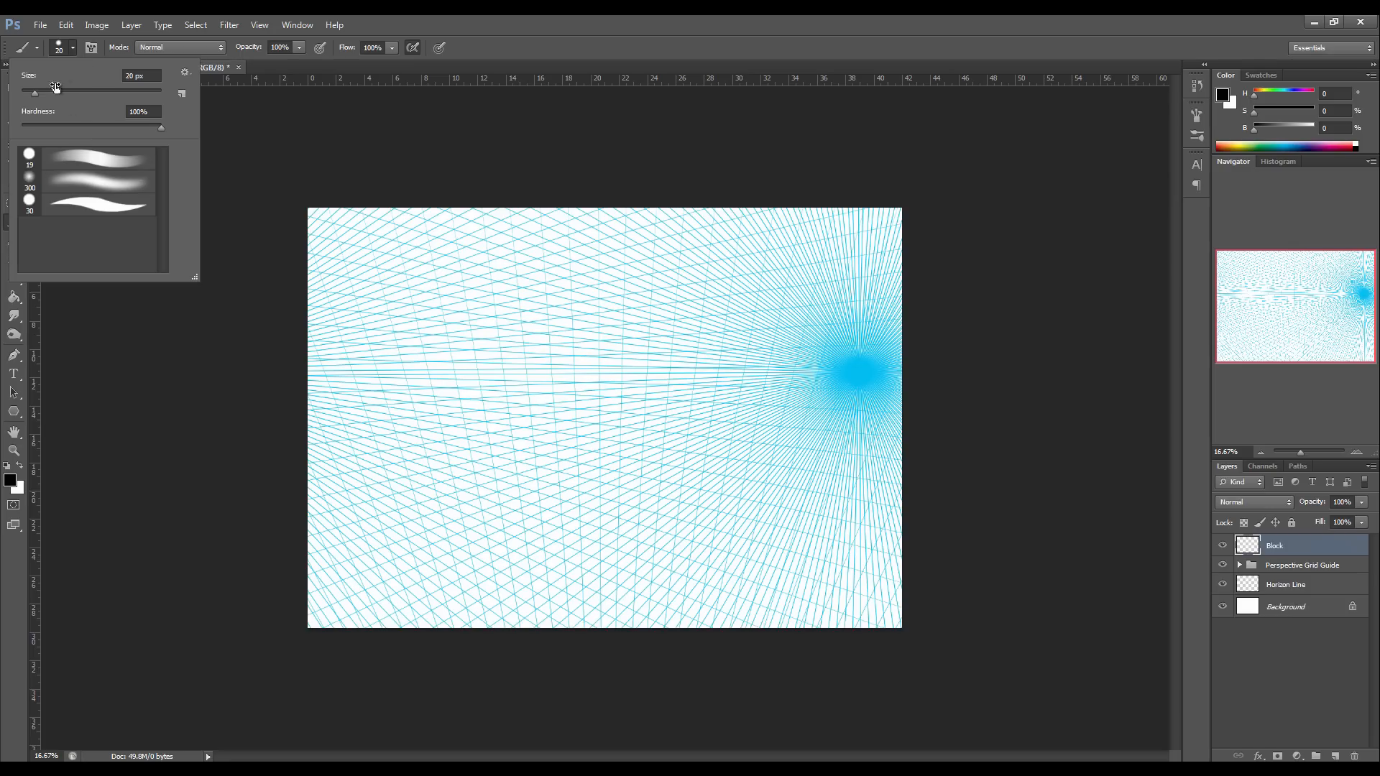
left_click(58, 158)
left_click(73, 207)
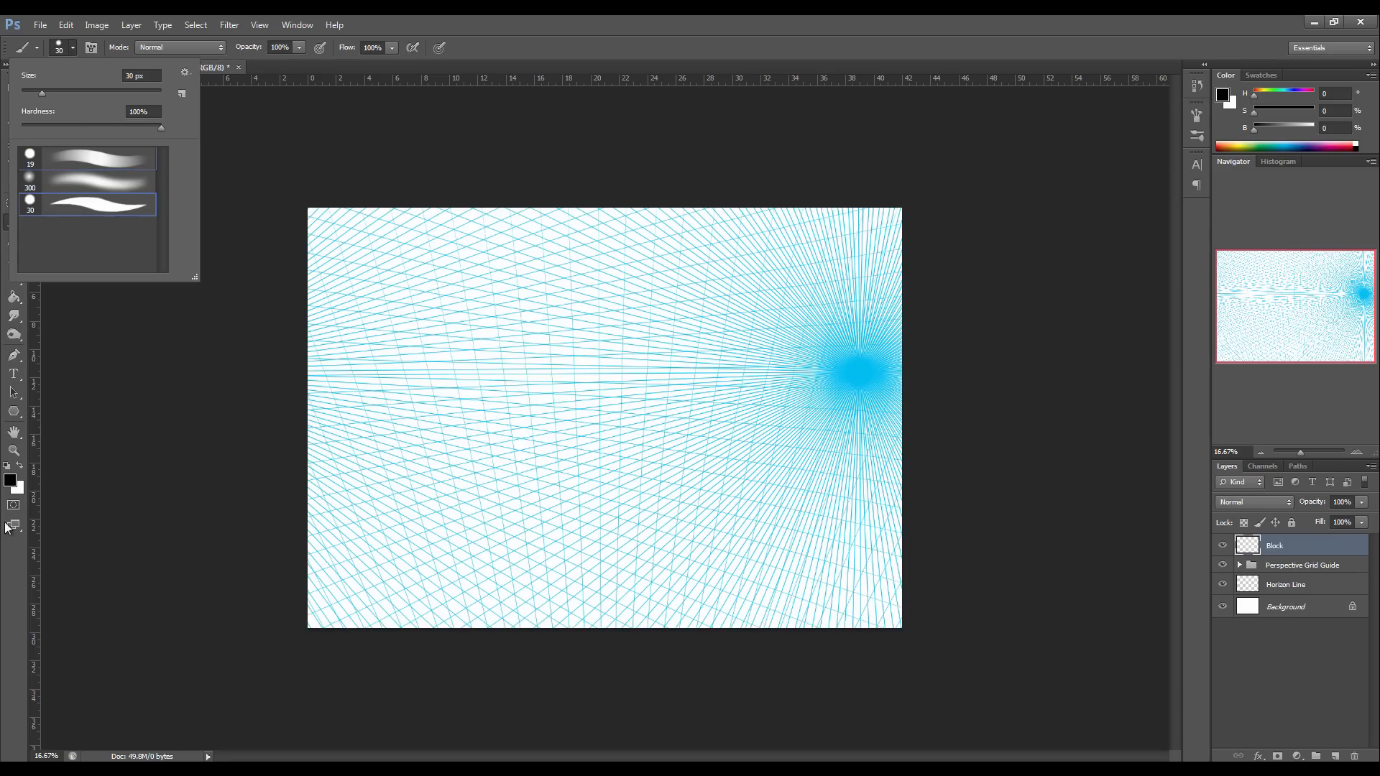
Set the foreground colour to pure red, ff0000.
left_click(10, 481)
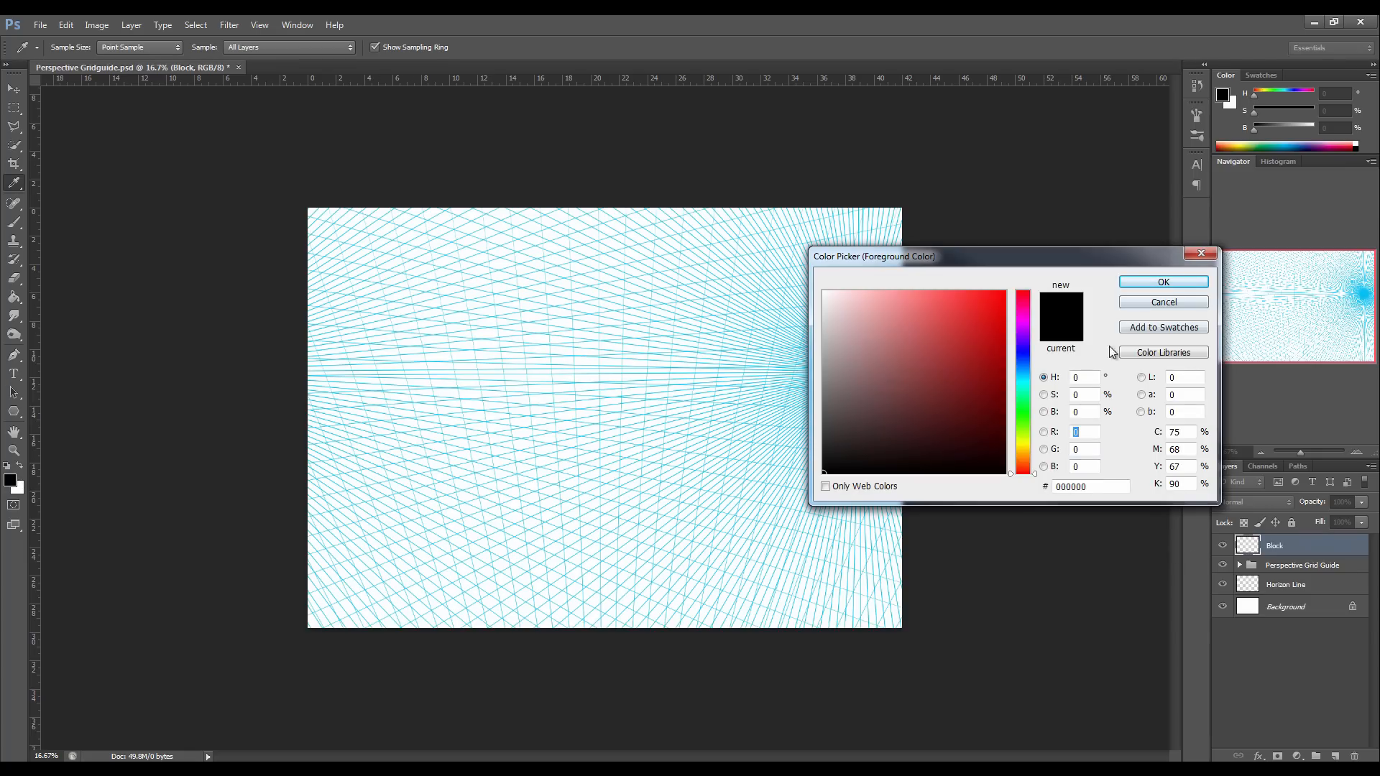
left_click_drag(917, 351, 1097, 243)
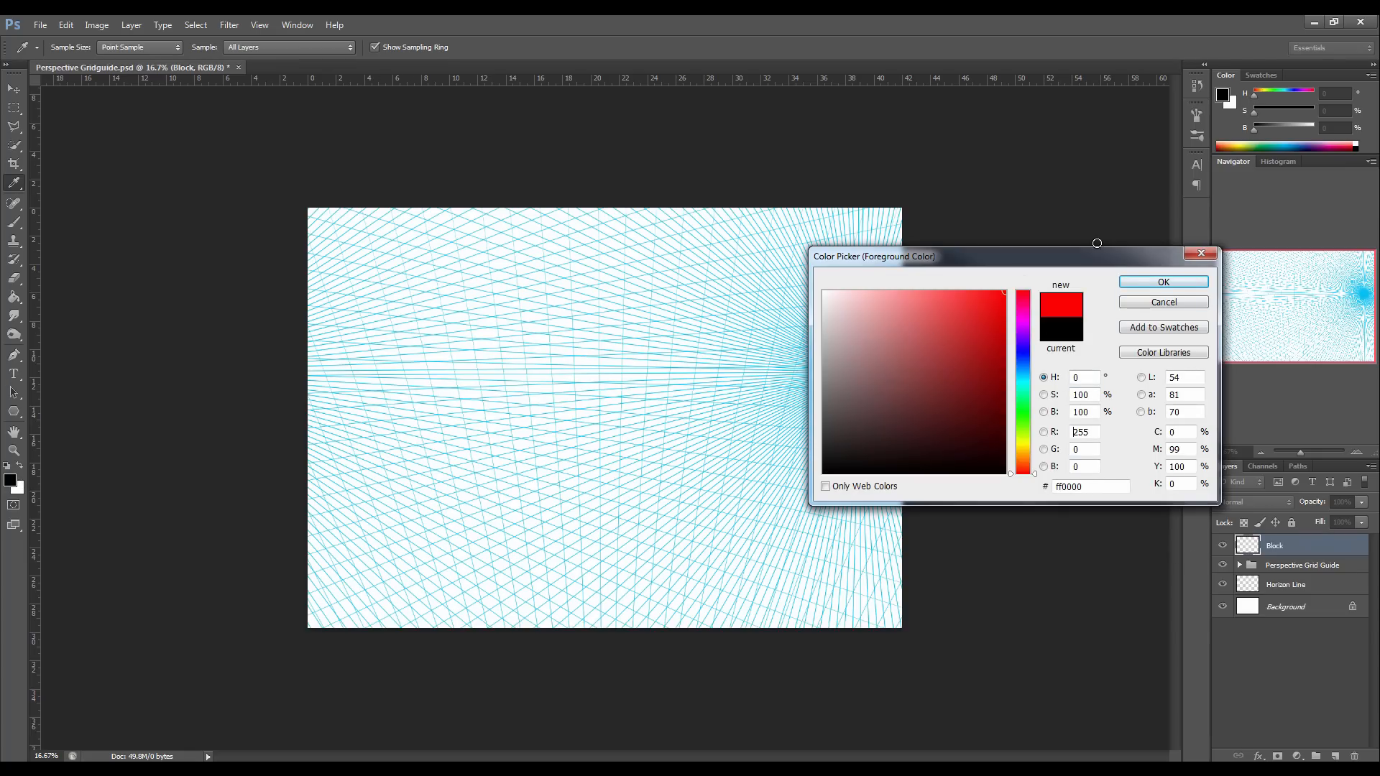
left_click(1164, 282)
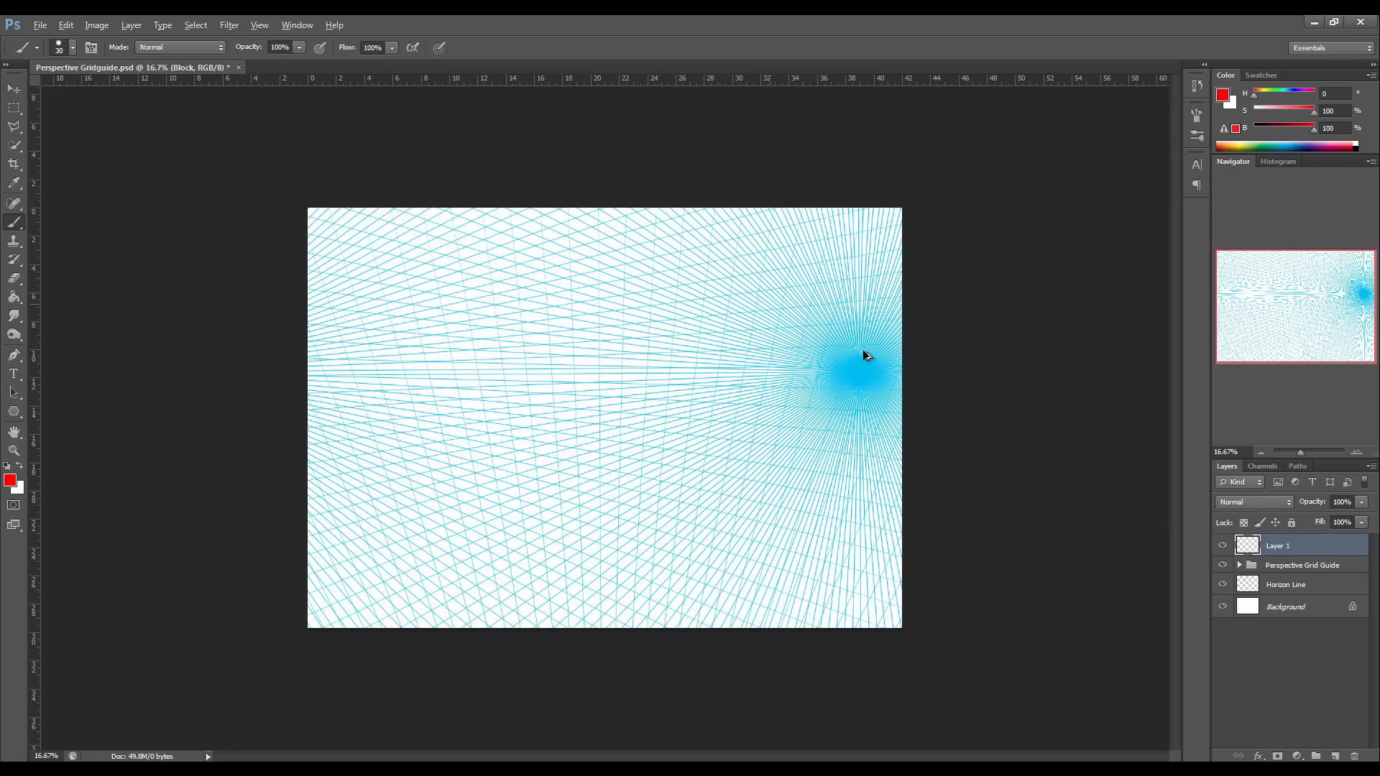
Undo back to before the guide layers were deleted and merge the Perspective Guide Lines, Vanishing Point and Horizon Line layers.
key("ctrl+z")
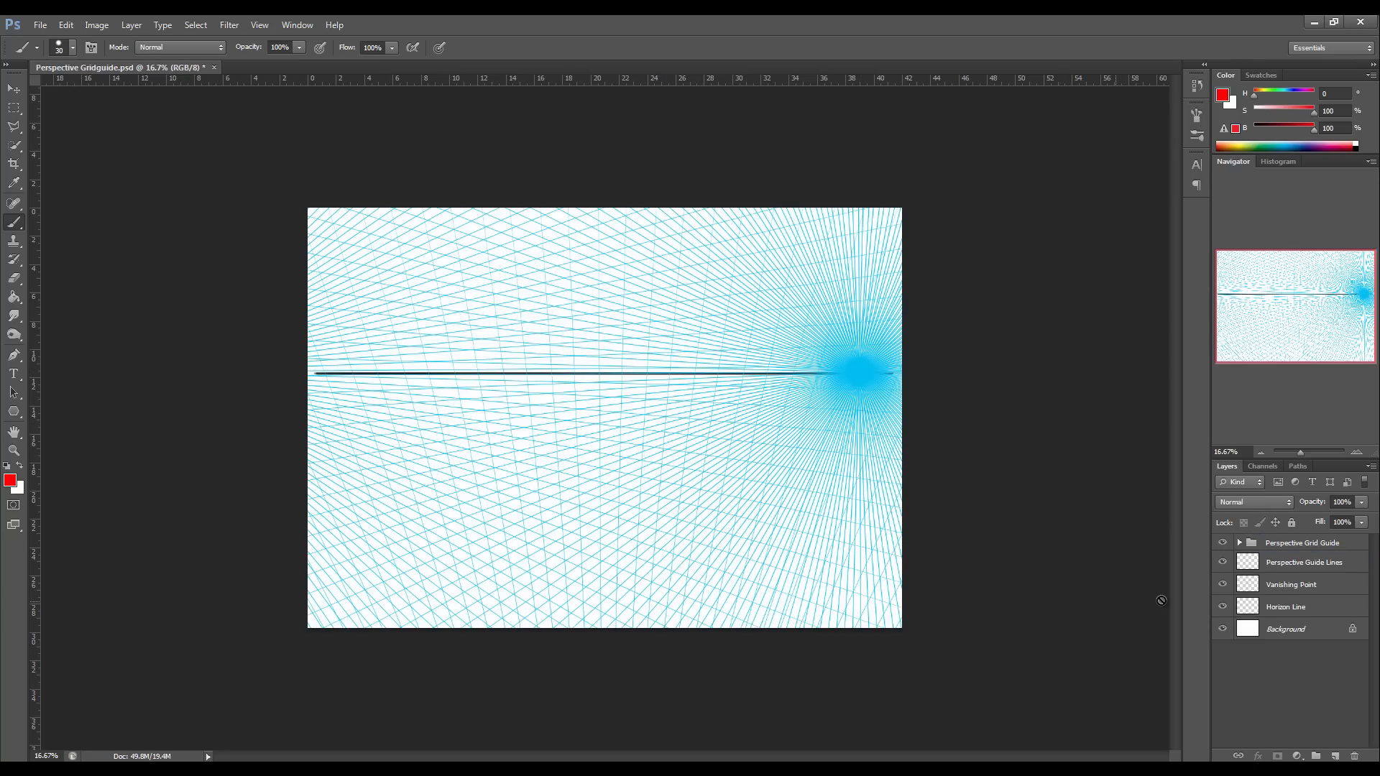
left_click(1301, 608)
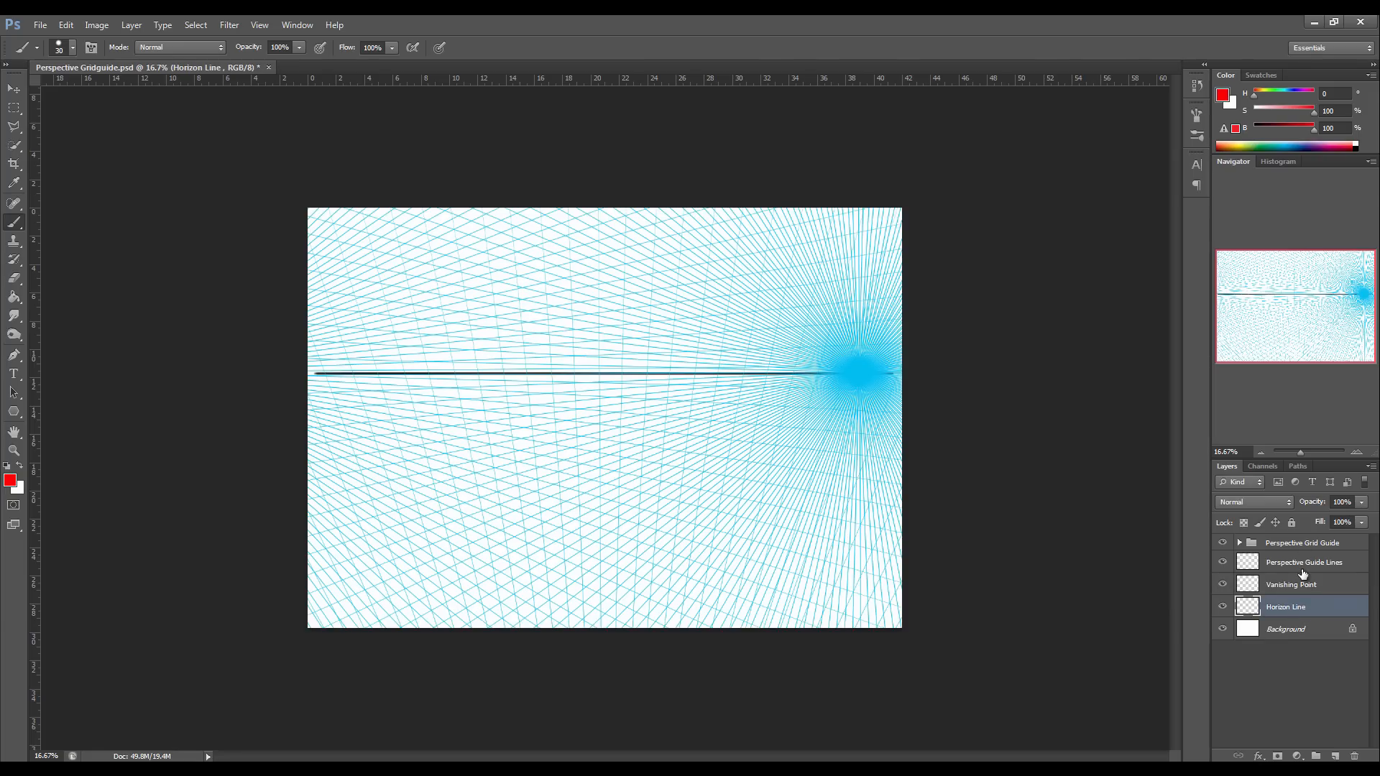
left_click(1302, 570, "shift")
right_click(1303, 571)
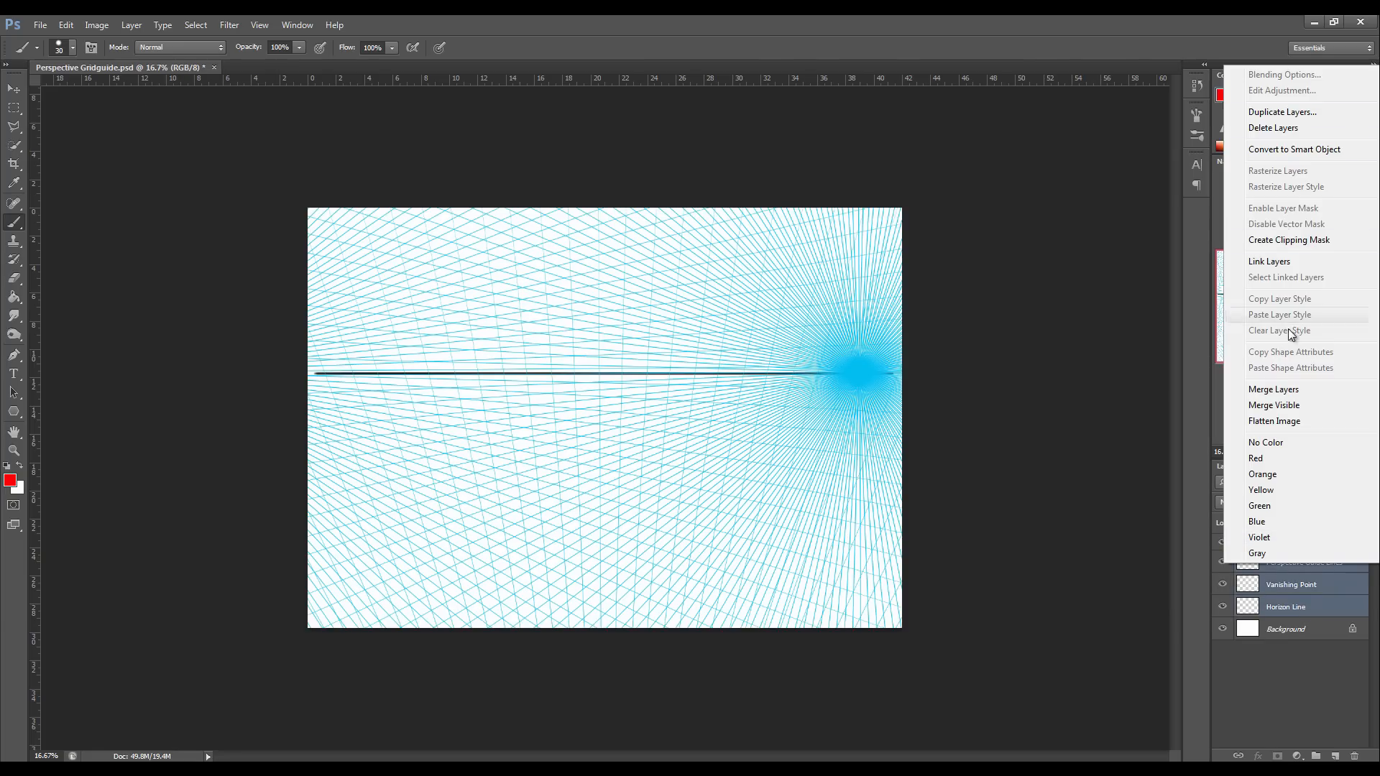
left_click(1286, 391)
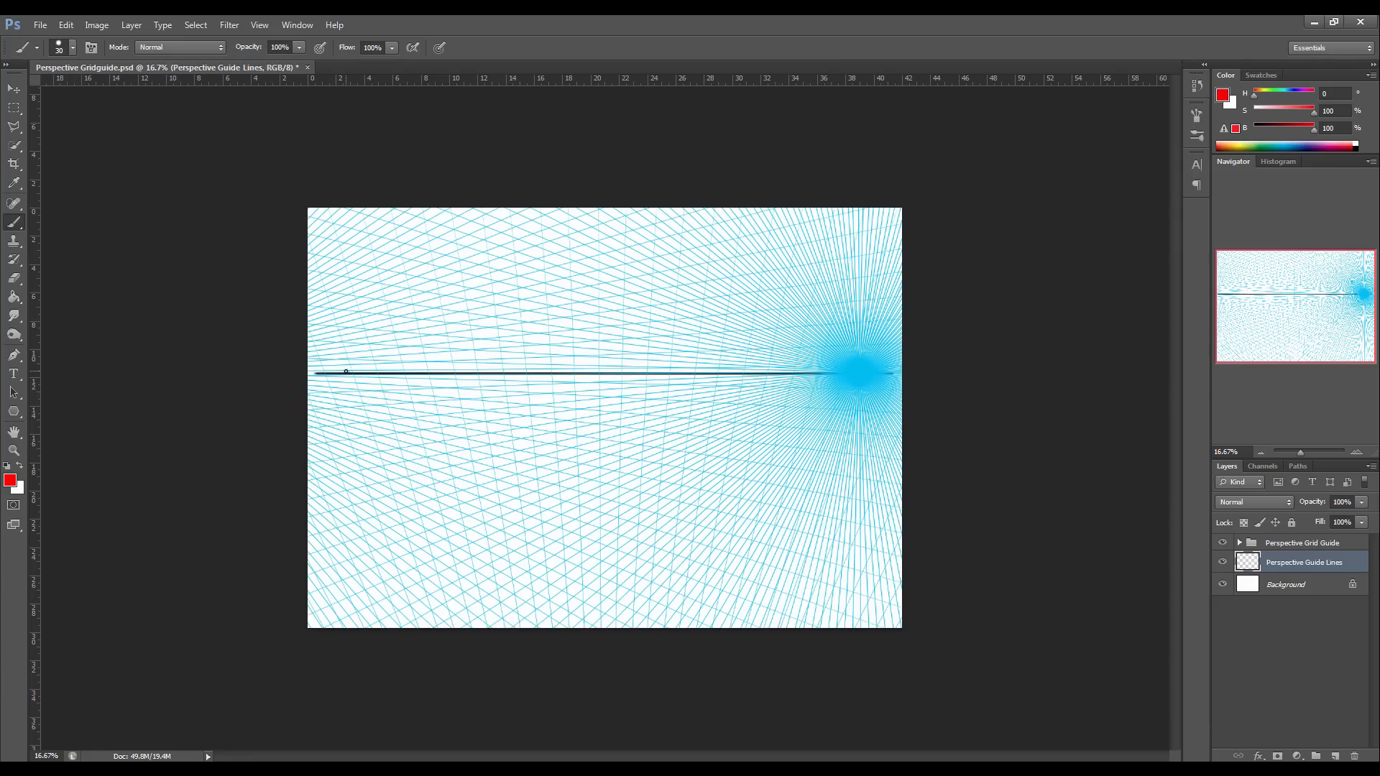
left_click_drag(348, 375, 370, 358)
key("ctrl+z")
left_click_drag(607, 550, 574, 534)
key("ctrl+z")
key("Delete")
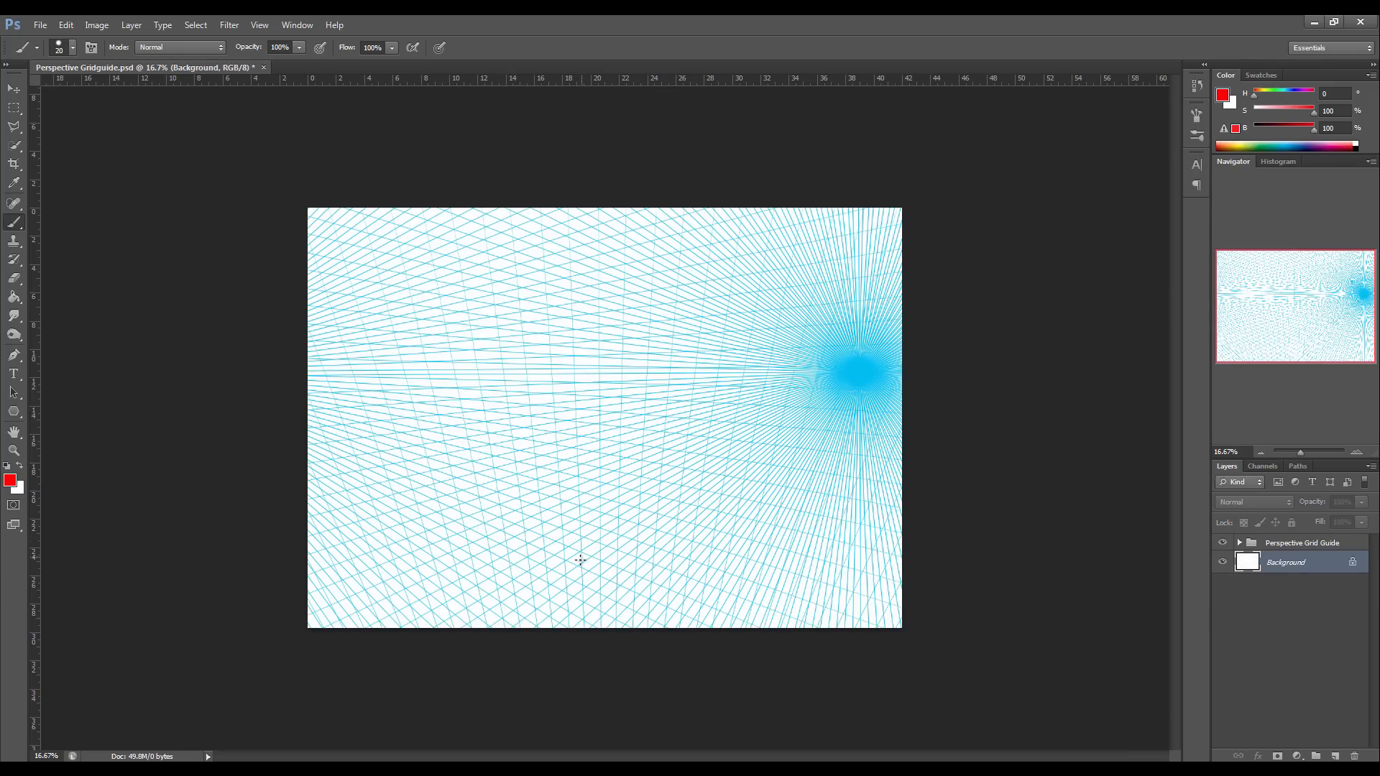
left_click(1285, 545)
key("ctrl+z")
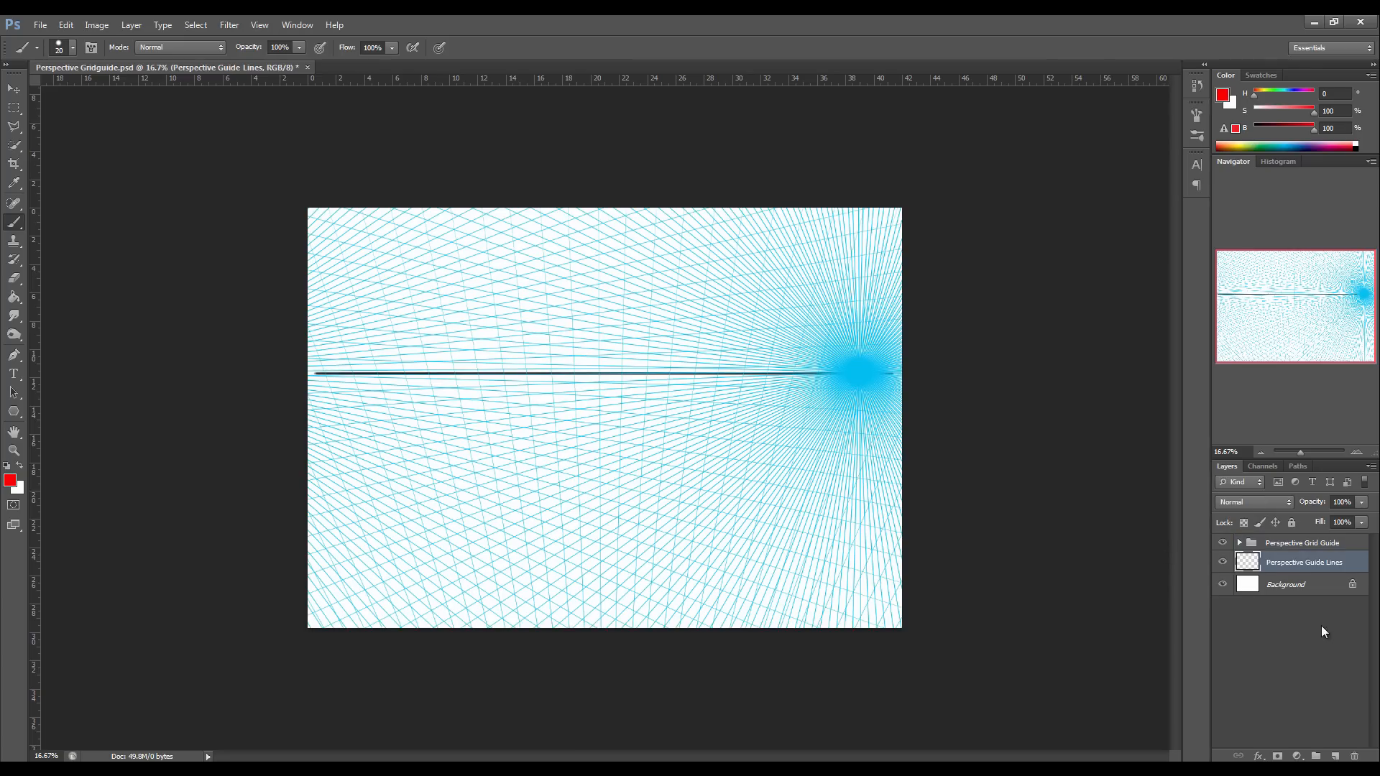
Add a new layer above the Perspective Grid Guide group and name it "Block".
left_click(1334, 756)
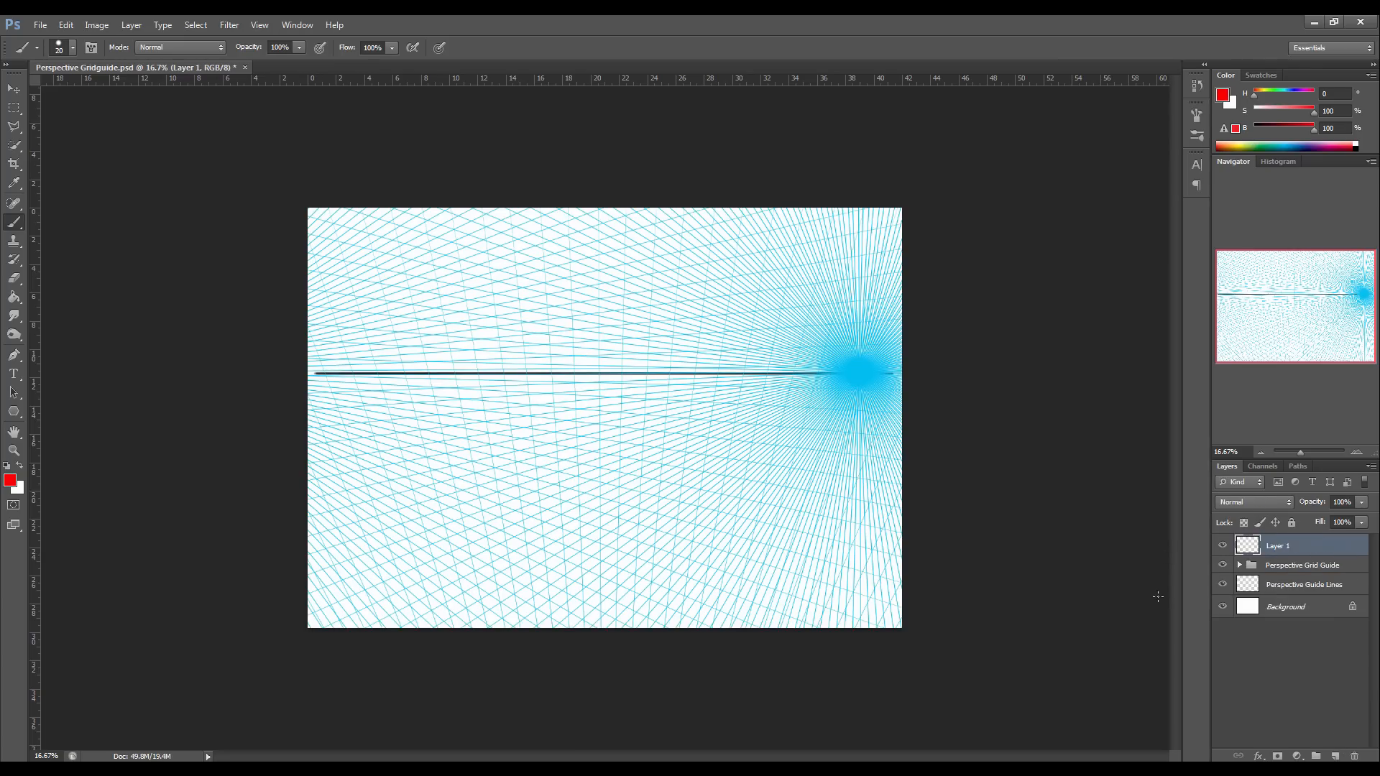
double_click(1278, 545)
type("Block")
key("Return")
left_click_drag(678, 445, 631, 468)
key("ctrl+z")
key("bracketleft")
mouse_move(680, 481)
left_mouse_down()
mouse_move(730, 454)
mouse_move(668, 476)
left_mouse_up()
key("ctrl+z")
key("ctrl+z")
Set the brush size to 10 px, trying out strokes on the grid and undoing them.
key("ctrl+plus")
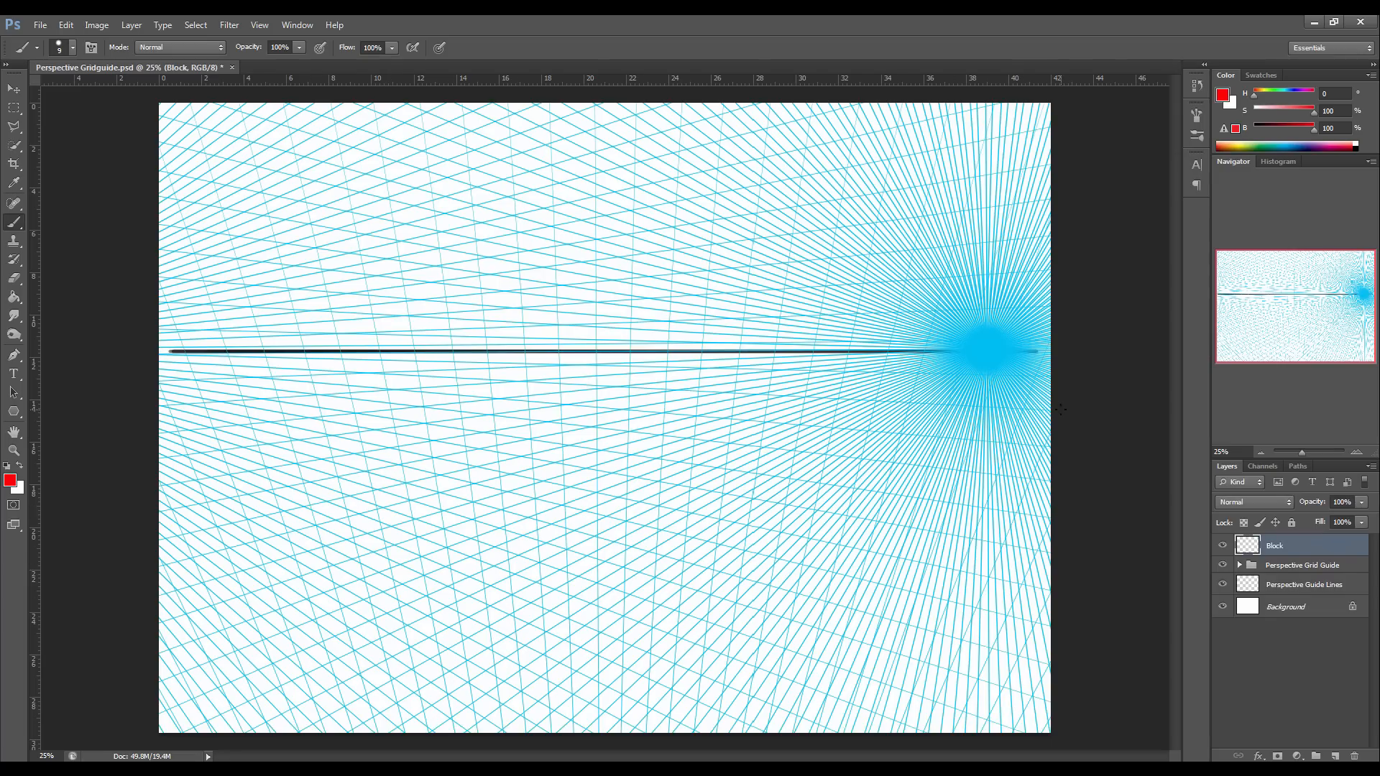
left_click(270, 479)
key("bracketright")
key("bracketright")
left_click_drag(270, 478, 321, 502)
key("ctrl+z")
key("bracketleft")
left_click_drag(266, 467, 350, 493)
key("ctrl+z")
left_click_drag(266, 466, 297, 477)
key("ctrl+z")
key("bracketleft")
left_click_drag(250, 460, 271, 471)
key("ctrl+z")
Draw straight red lines along the grid below the horizon for a low box's two bottom edges and right vertical edge.
left_click(248, 471)
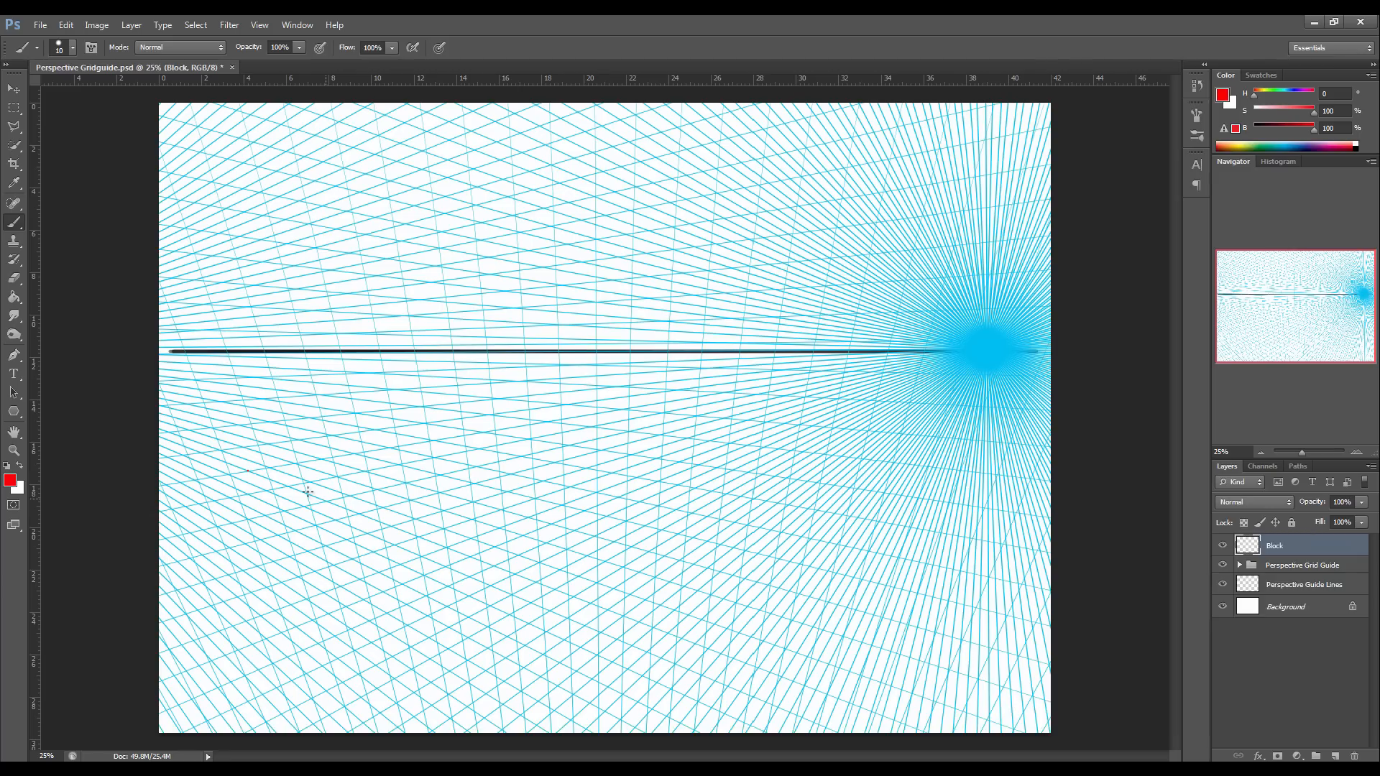
left_click(359, 514, "shift")
left_click(499, 476, "shift")
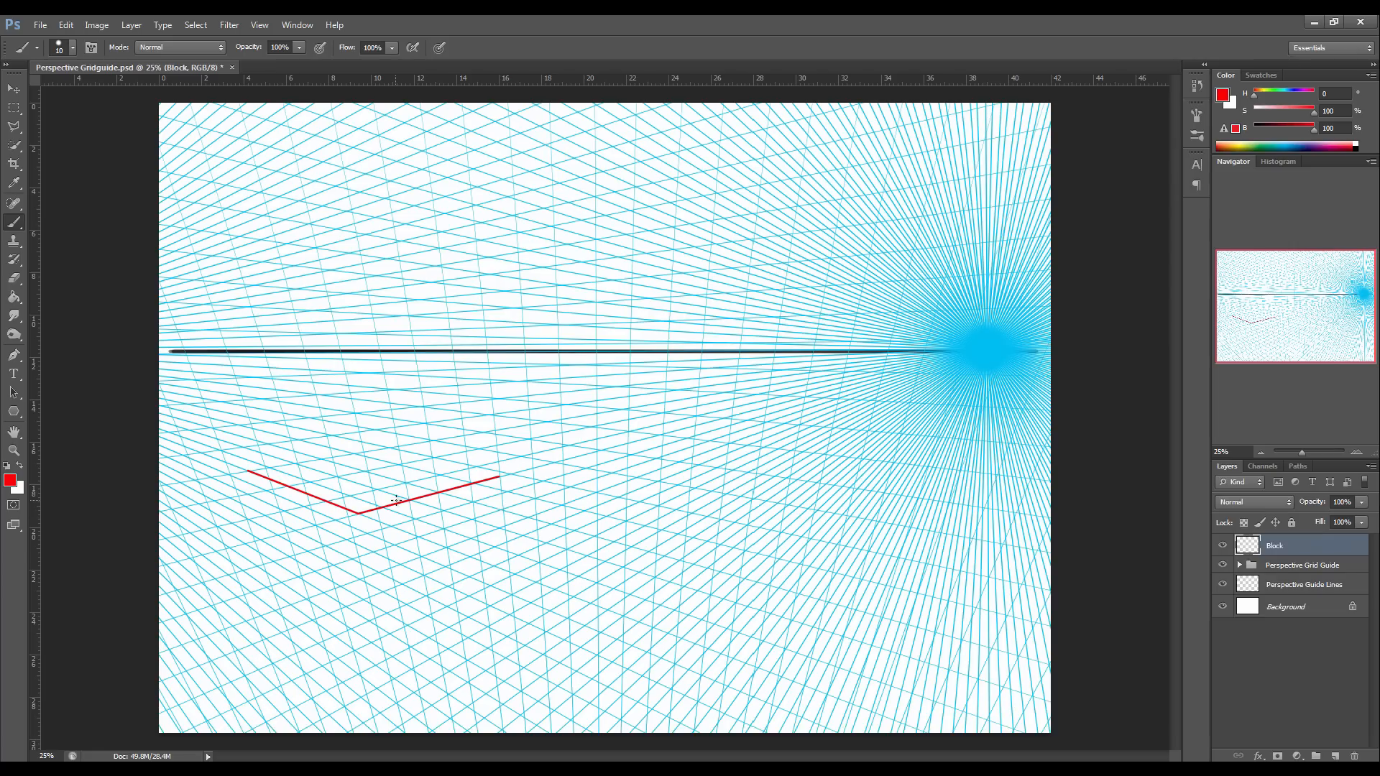
left_click(494, 415, "shift")
left_click(327, 439)
left_click(361, 436)
key("ctrl+alt+z")
key("ctrl+alt+z")
left_click(342, 433, "shift")
key("ctrl+z")
Draw the low box's near vertical edge and the top edge that closes its right face.
left_click(359, 511, "shift")
left_click_drag(325, 434, 348, 513)
left_click_drag(360, 429, 380, 514)
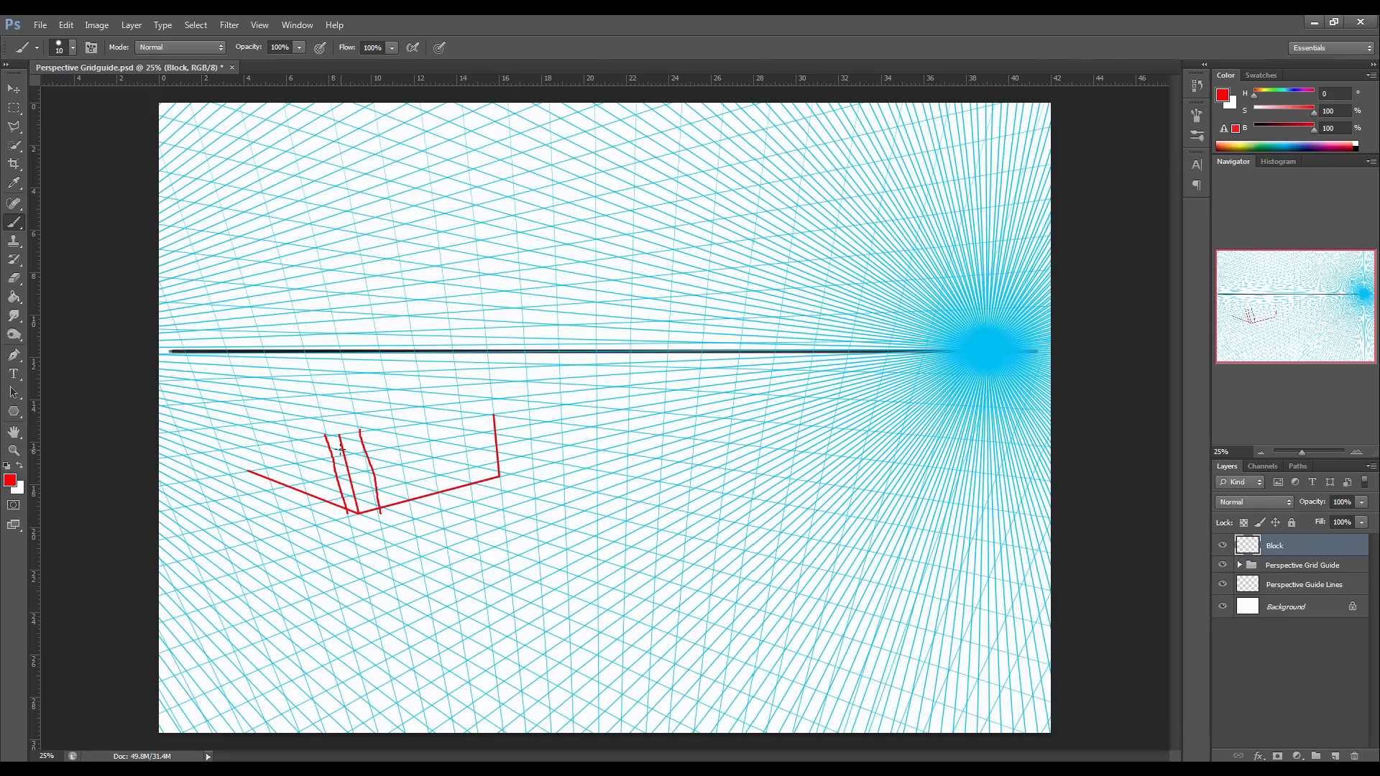
key("ctrl+z")
key("ctrl+z")
left_click(338, 434, "shift")
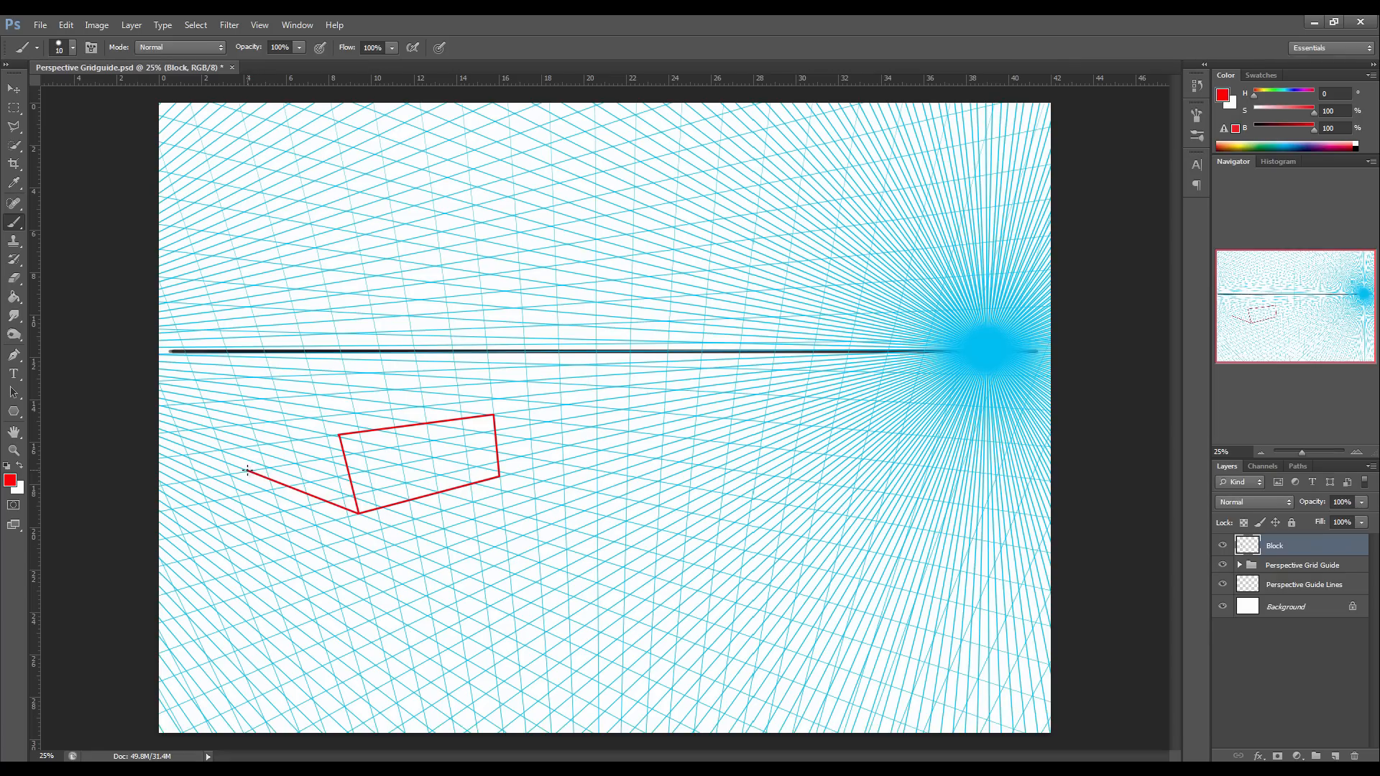
left_click(232, 426, "shift")
key("alt")
left_click(337, 434, "shift")
key("ctrl+alt+z")
key("ctrl+alt+z")
Draw the low box's left vertical edge, the left face's top edge and the two back edges of its top face.
left_click(225, 412, "shift")
left_click(339, 435, "shift")
left_click(351, 399, "shift")
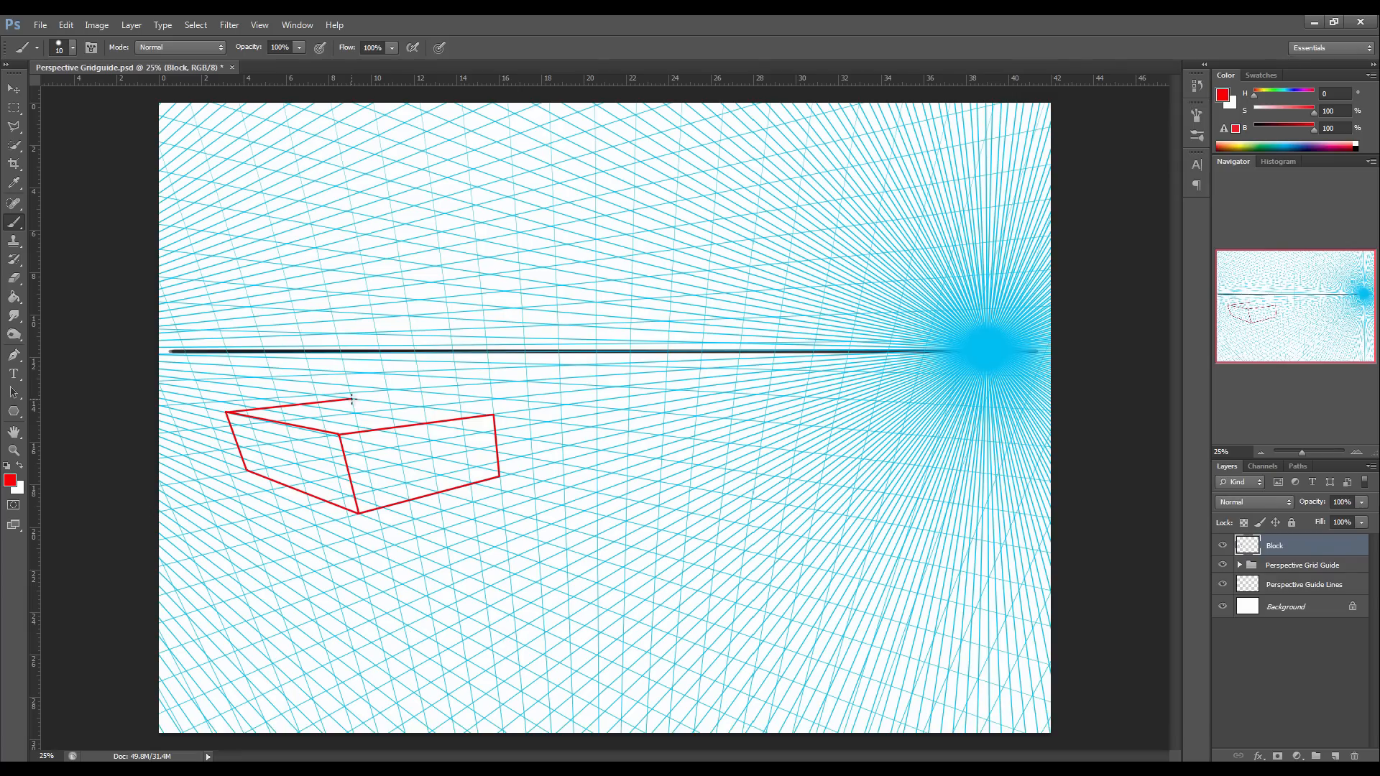
key("ctrl+z")
left_click(359, 400)
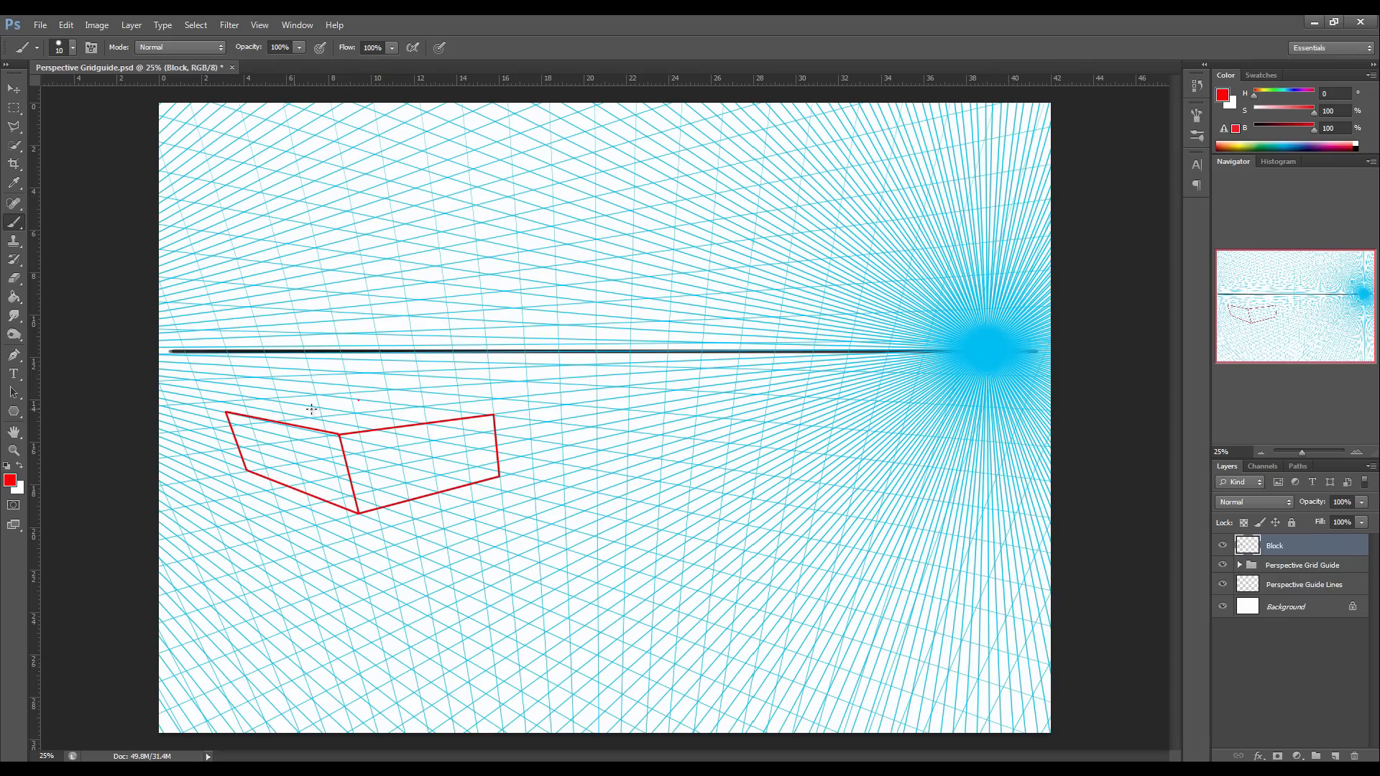
left_click(227, 411, "shift")
left_click(493, 414, "shift")
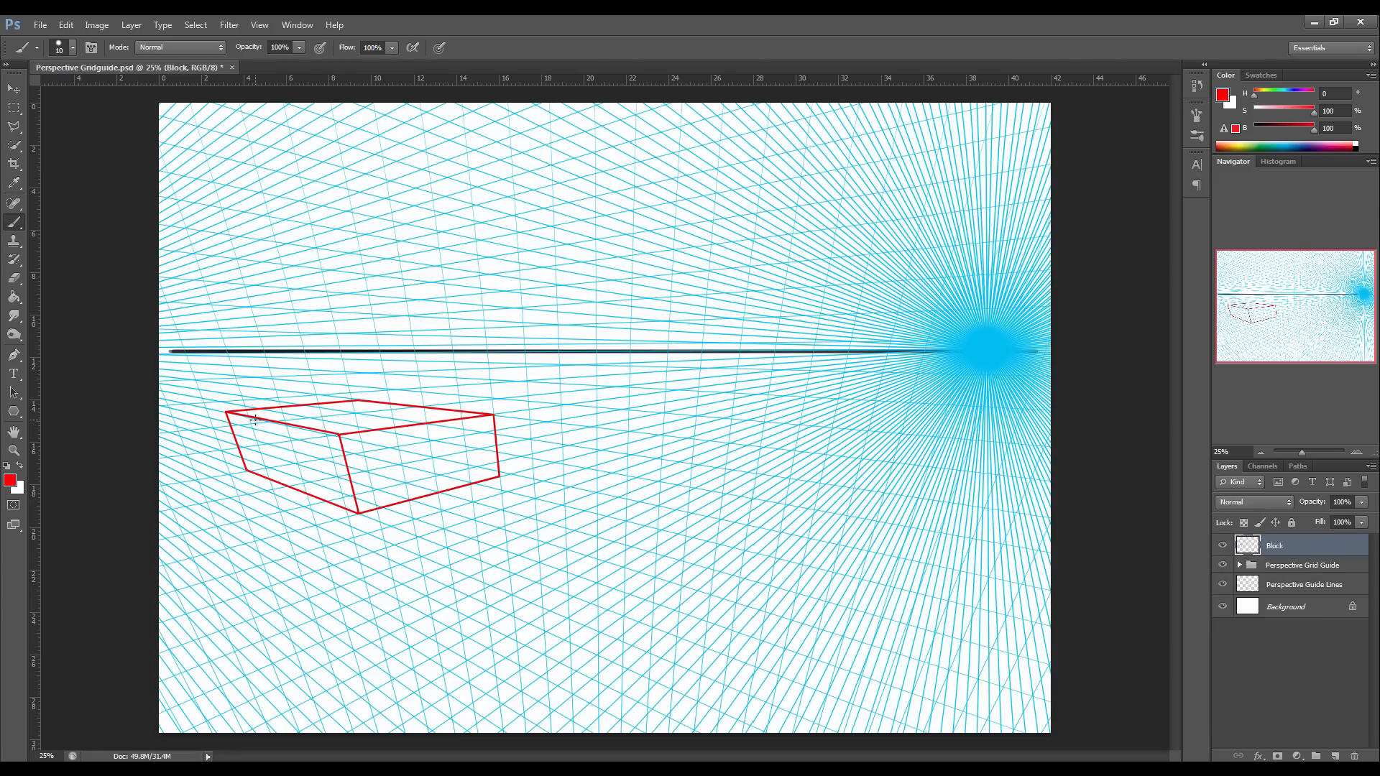
Erase the top edge of the low box's left face and redraw it as a straight red line between the corners.
left_click(14, 277)
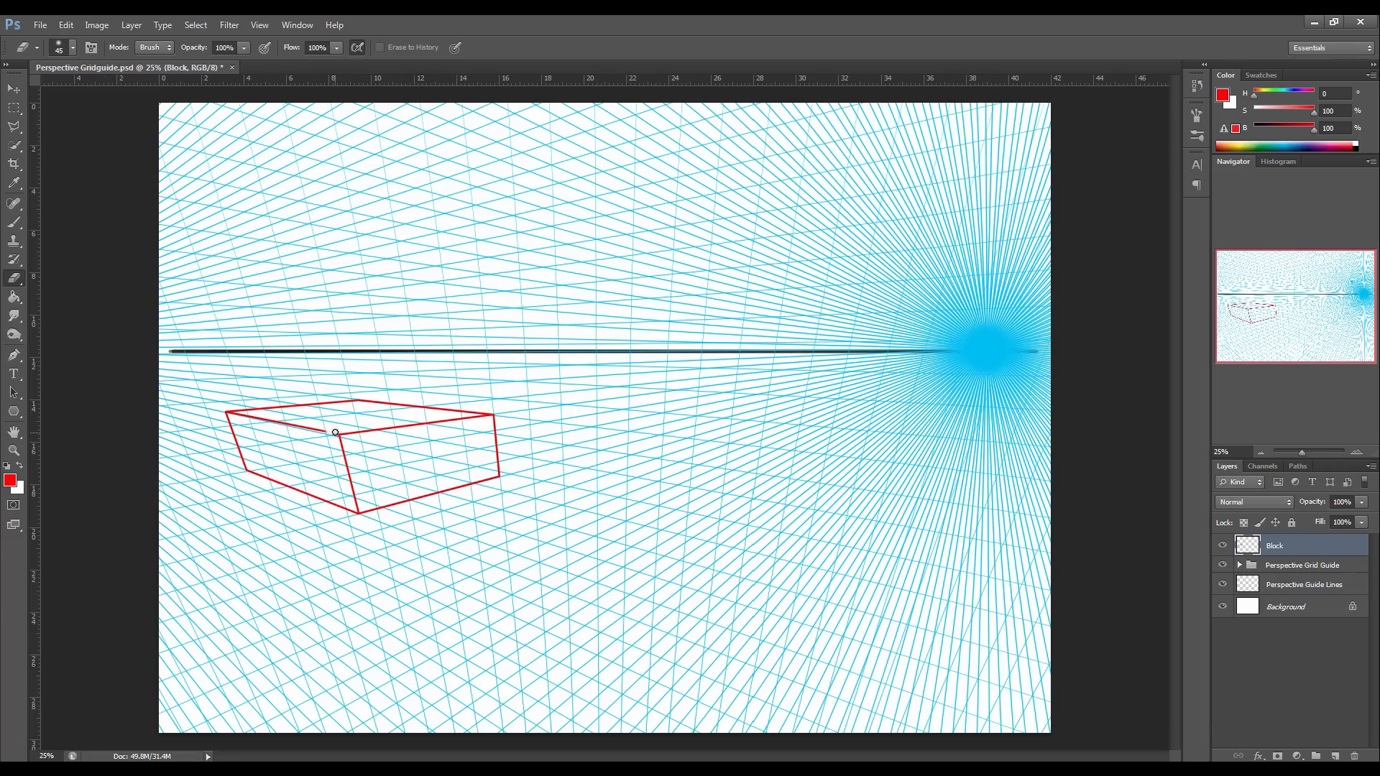
left_click_drag(335, 433, 233, 416)
left_click(13, 225)
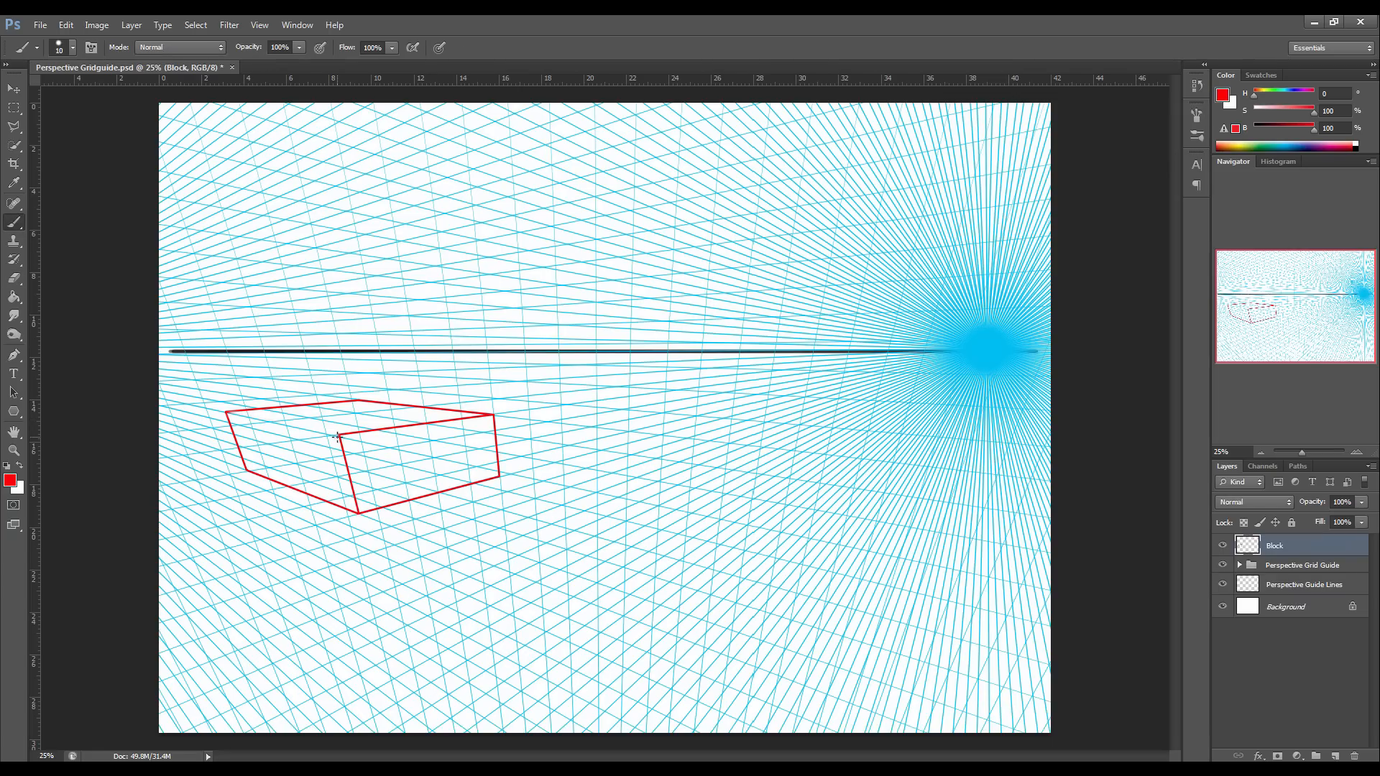
left_click(225, 411, "shift")
left_click_drag(369, 345, 399, 352)
key("ctrl+z")
key("ctrl+z")
Draw the left face of a tall block crossing the horizon line, right of the low box, with straight red grid-aligned lines.
left_click(540, 584)
left_click(520, 289, "shift")
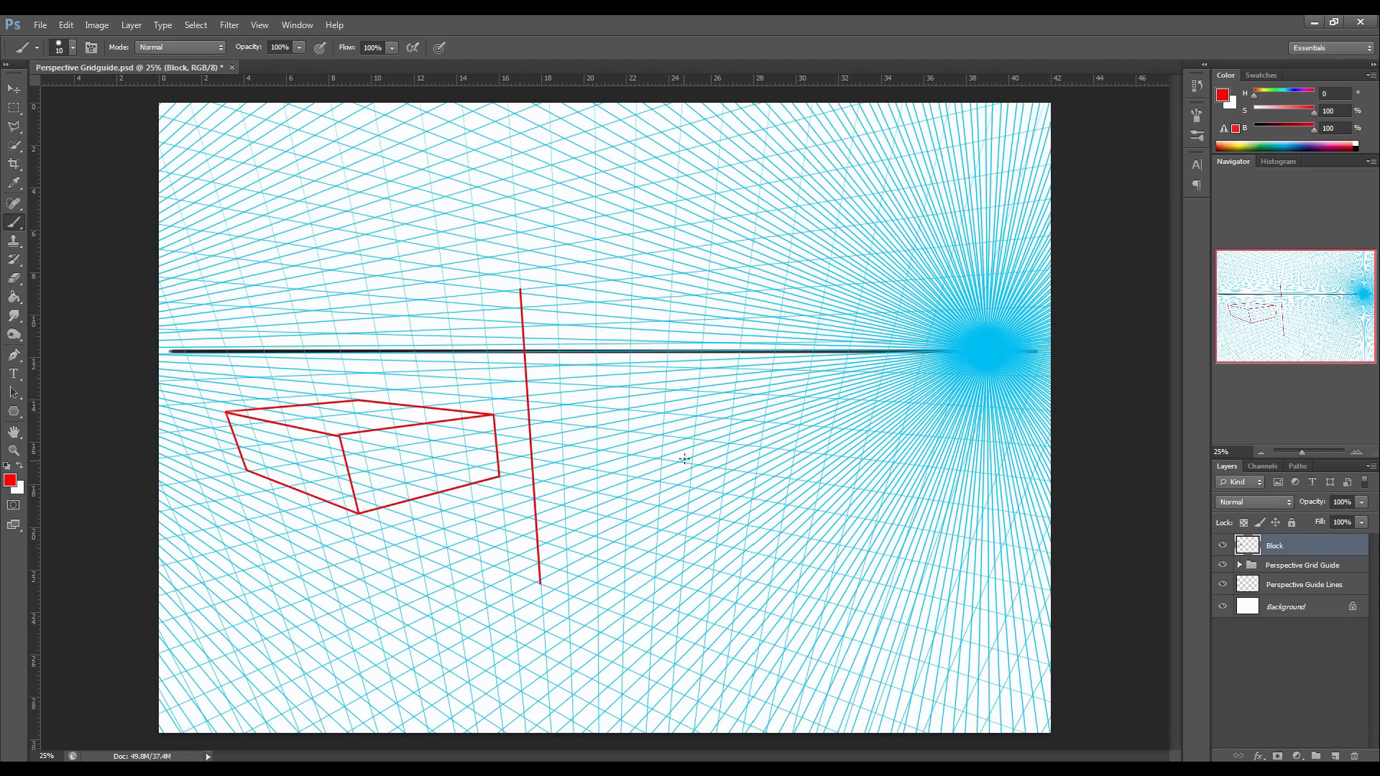
key("ctrl+z")
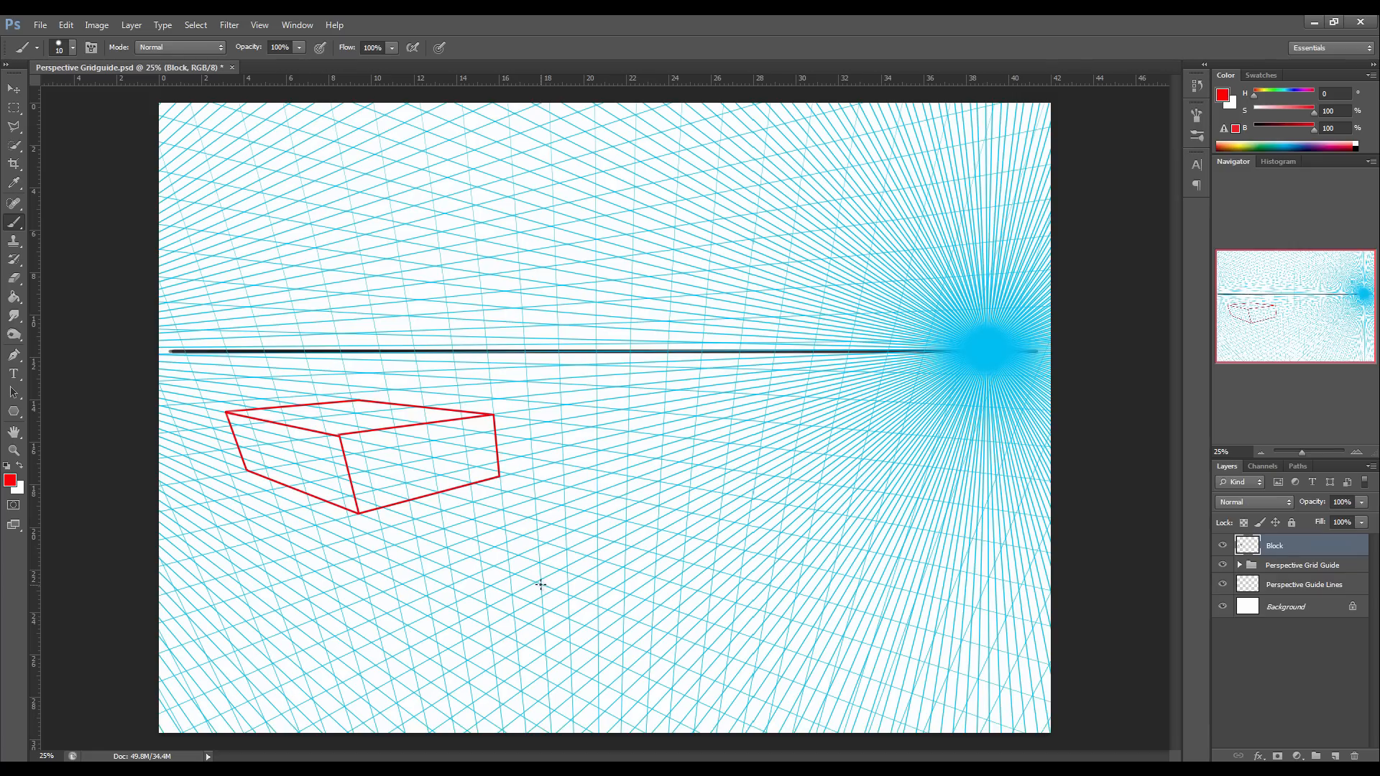
left_click(513, 175, "shift")
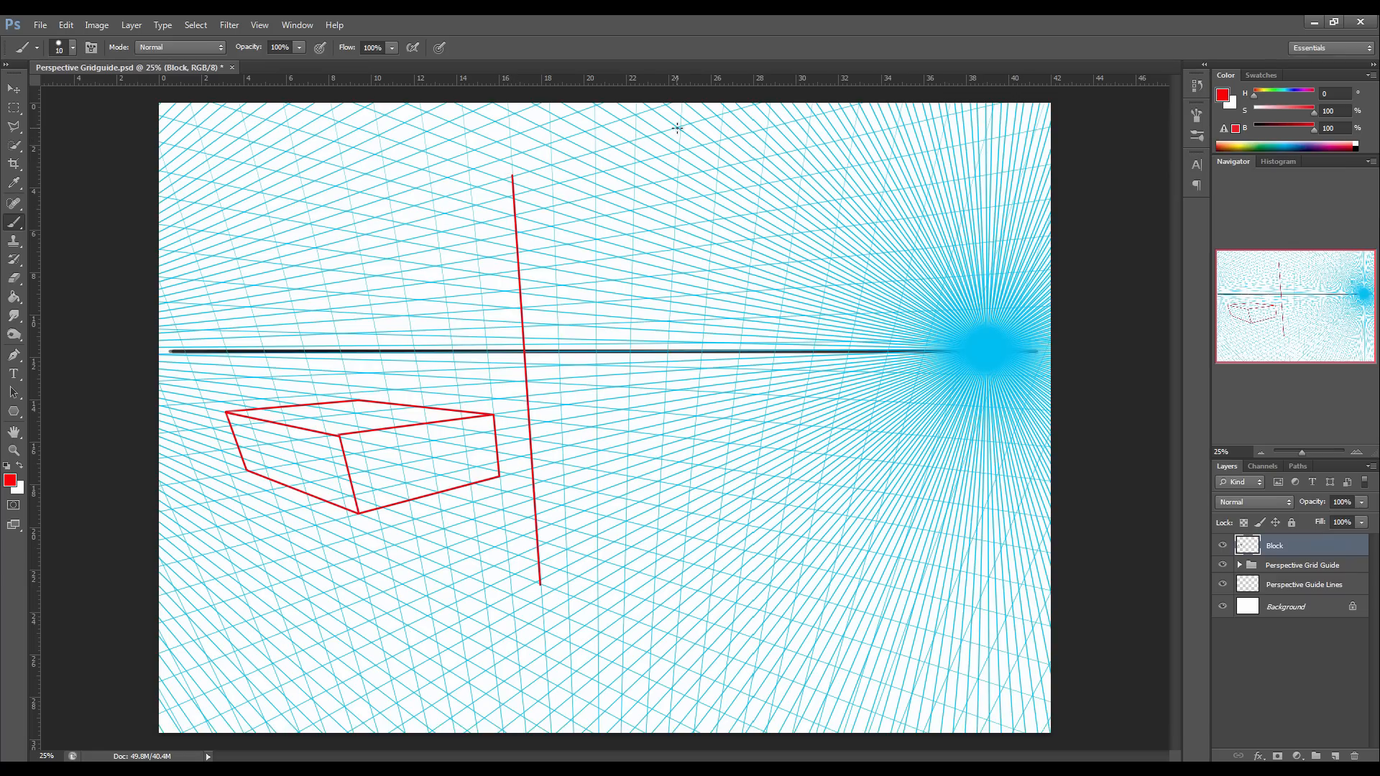
left_click(635, 139, "shift")
left_click(624, 617, "shift")
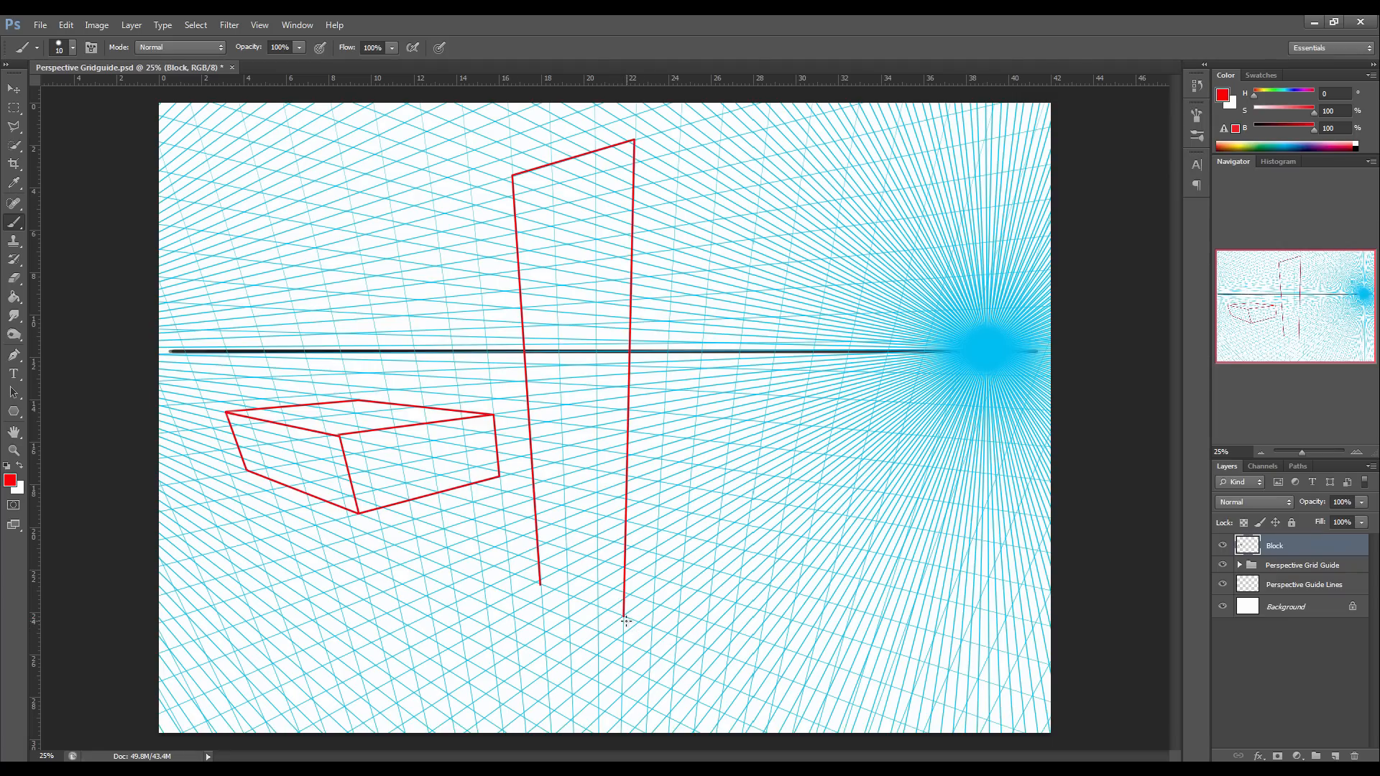
left_click(541, 584, "shift")
Draw the tall block's right face with receding top and bottom edges and an outer vertical edge.
left_click(740, 200, "shift")
left_click(739, 200, "shift")
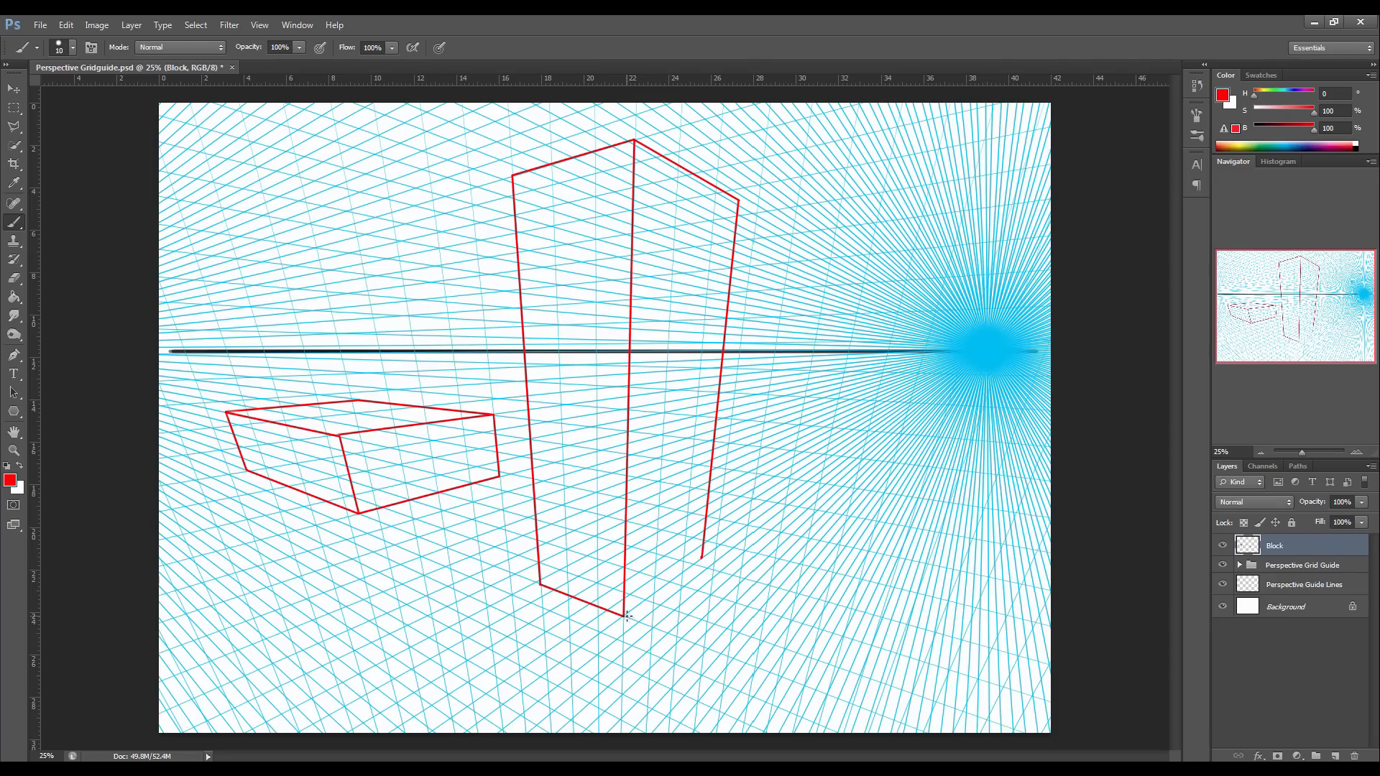
left_click(701, 559, "shift")
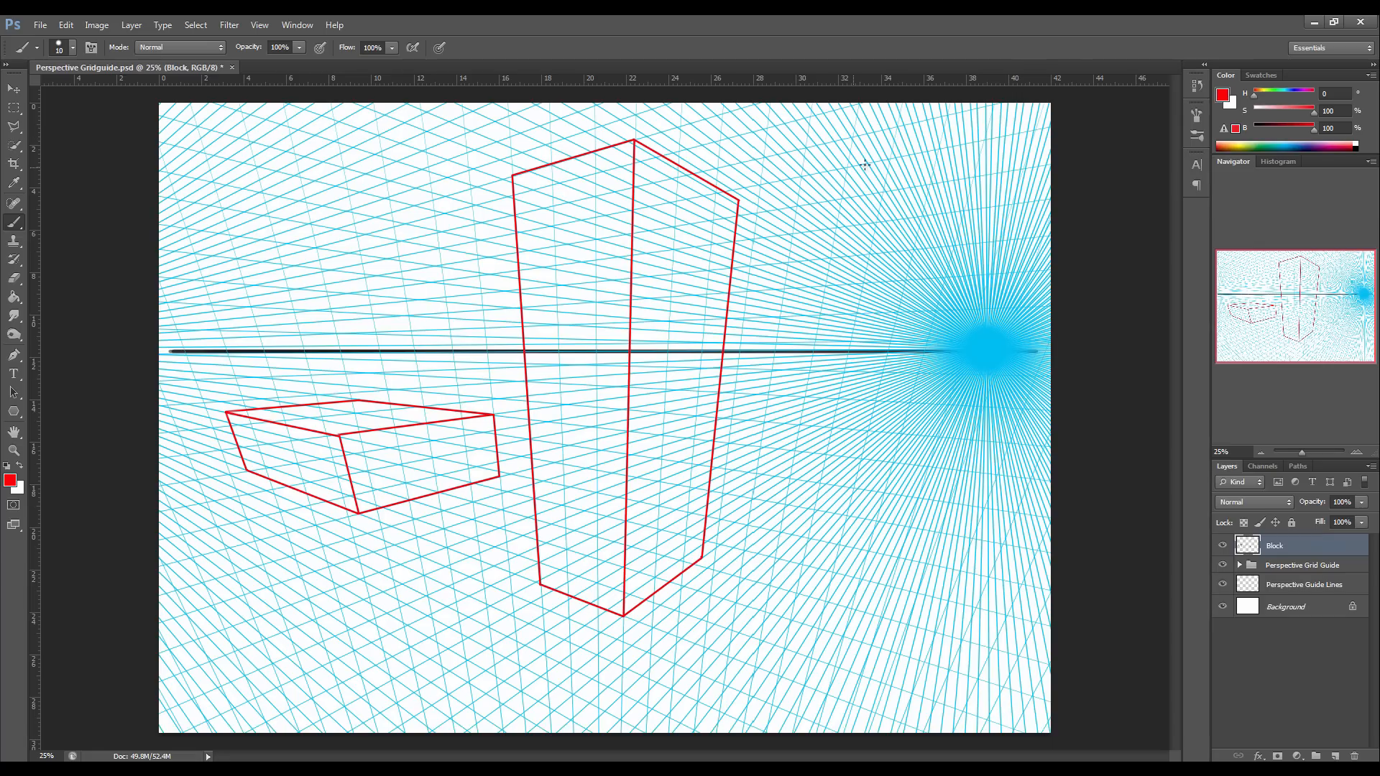
Draw the front face of a small floating box above the horizon, right of the tall block, redoing its left edge to match the grid.
left_click(787, 152)
left_click(873, 132, "shift")
left_click(867, 164, "shift")
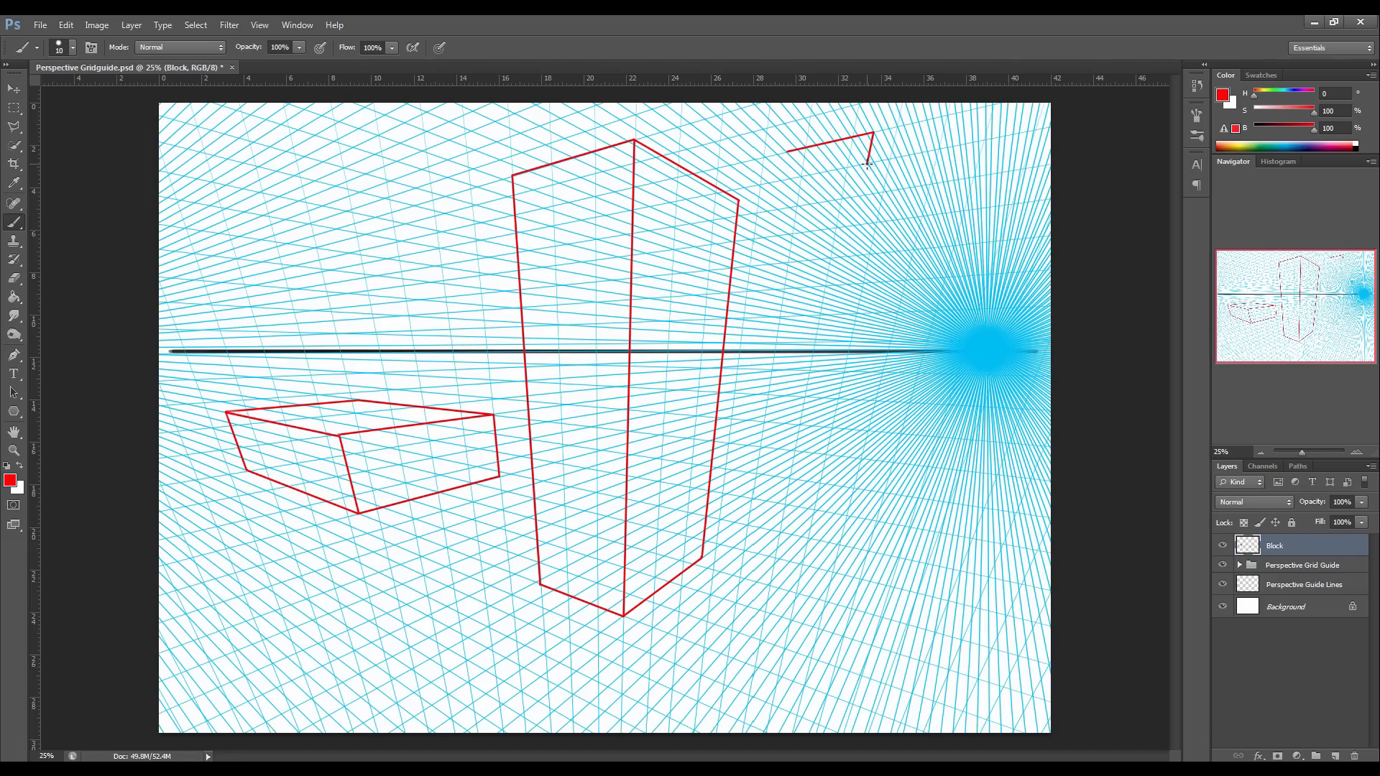
left_click(786, 180, "shift")
key("ctrl+z")
left_click(784, 181, "shift")
key("ctrl+z")
left_click(782, 179, "shift")
key("ctrl+z")
left_click(783, 179, "shift")
key("alt")
key("ctrl+z")
left_click(782, 180, "shift")
left_click(867, 164, "shift")
Draw the small floating box's right side face, redoing the far vertical edge until it fits the grid.
left_click(892, 204, "shift")
left_click(902, 174, "shift")
left_click(874, 133, "shift")
key("ctrl+z")
left_click(901, 171, "shift")
key("ctrl+z")
left_click(898, 177, "shift")
key("ctrl+z")
left_click(899, 182, "shift")
left_click(874, 132, "shift")
Draw the remaining two edges of the small floating box's underside to close the shape.
left_click(816, 209, "shift")
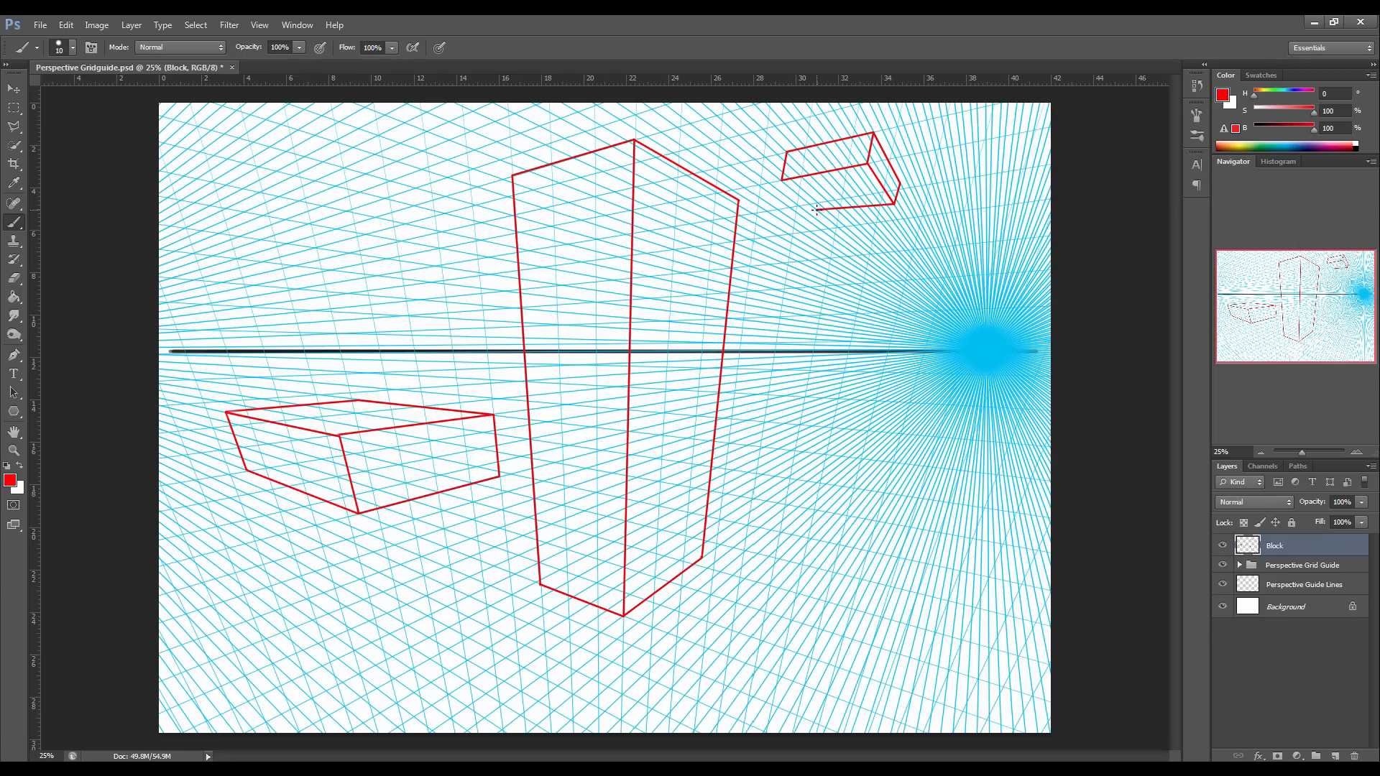
key("ctrl+z")
left_click(822, 214)
left_click(892, 205, "shift")
left_click(781, 180, "shift")
Draw a raised rooftop section around the tall block's upper near corner.
left_click(636, 115, "shift")
left_click(634, 140, "shift")
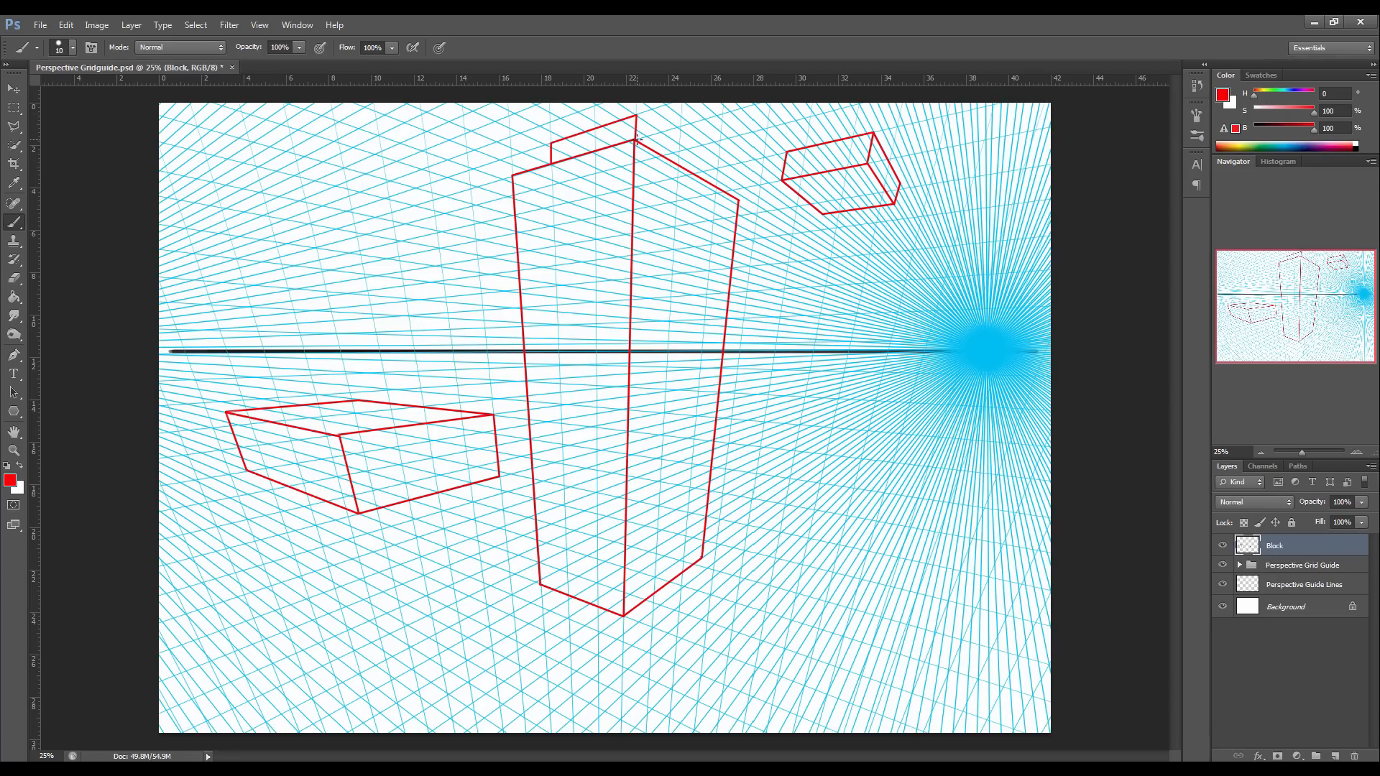
left_click(679, 144, "shift")
left_click(679, 165, "shift")
Draw a smaller stepped section beside the raised one on the tall block's right roof edge.
left_click_drag(694, 155, 695, 174)
left_click(678, 160, "shift")
left_click(727, 177, "shift")
key("ctrl+z")
key("ctrl+z")
Draw a short red diagonal line along the grid below the tall block's lower right corner.
left_click_drag(1252, 98, 1256, 98)
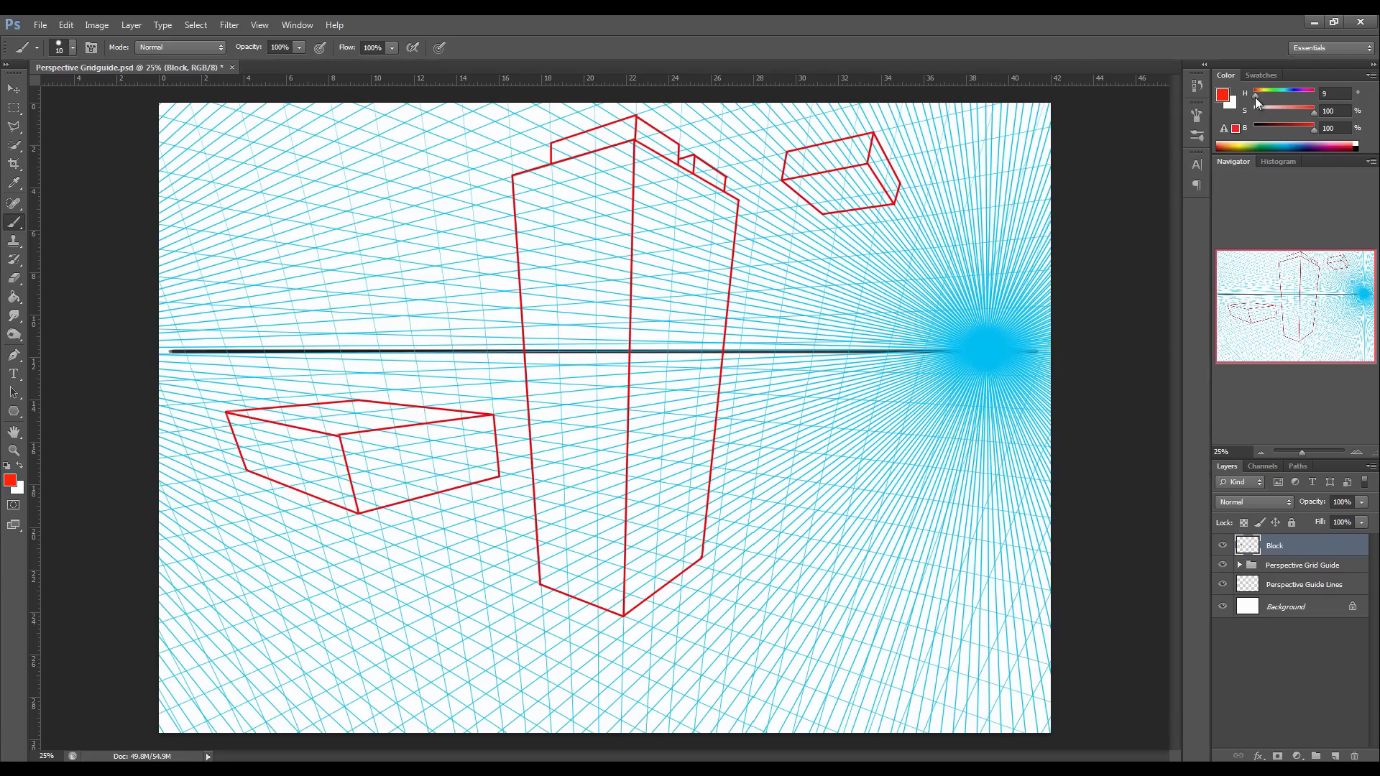
left_click_drag(1255, 97, 1271, 95)
left_click_drag(1273, 92, 1253, 94)
left_click(674, 664, "shift")
Draw a dark green line along the grid from the short red line's upper end, using reduced colour brightness.
left_click_drag(1259, 97, 1273, 97)
left_click(818, 629, "shift")
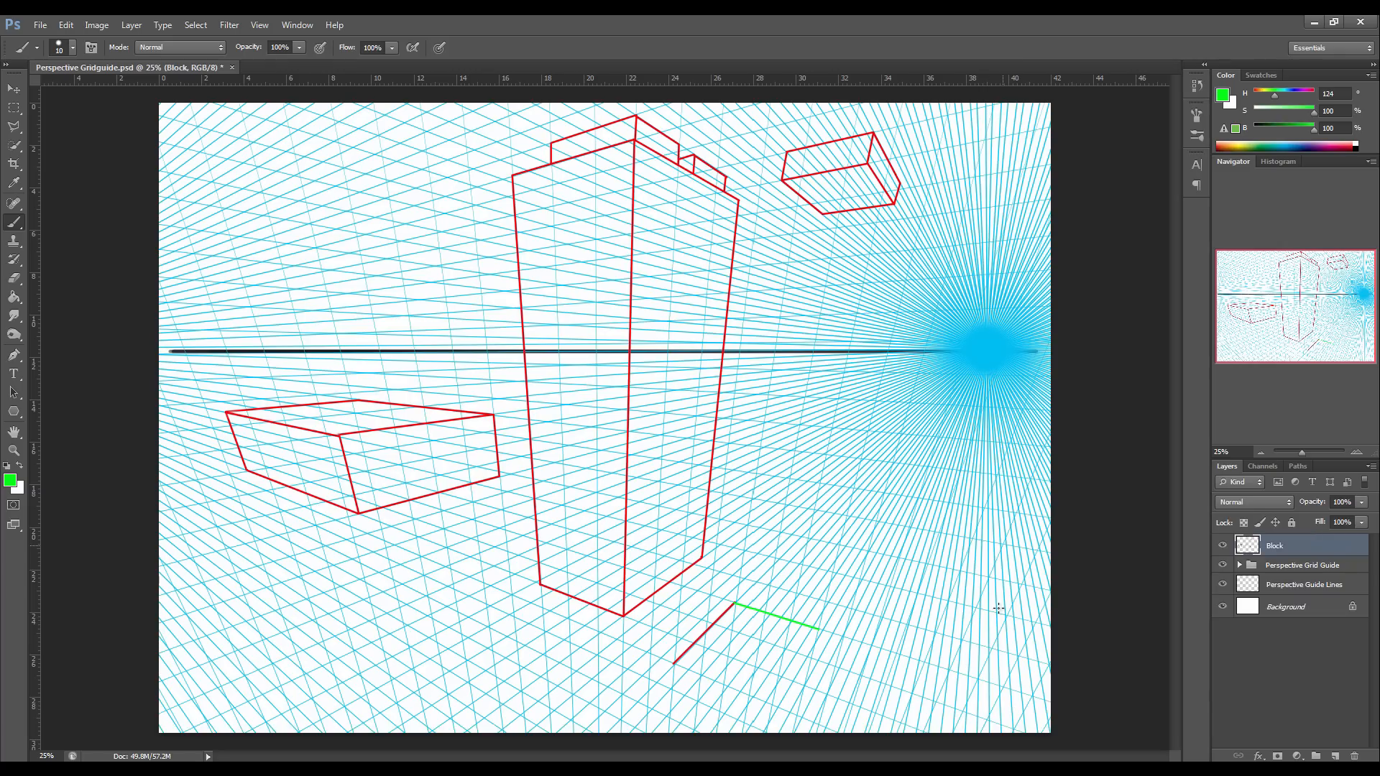
key("ctrl+z")
left_click(1288, 127)
left_click(733, 602)
left_click(818, 630, "shift")
Draw a dark blue line (hue 240, brightness 57) upward along the grid from the red and green lines' junction and label it Z.
left_click_drag(1275, 96, 1291, 96)
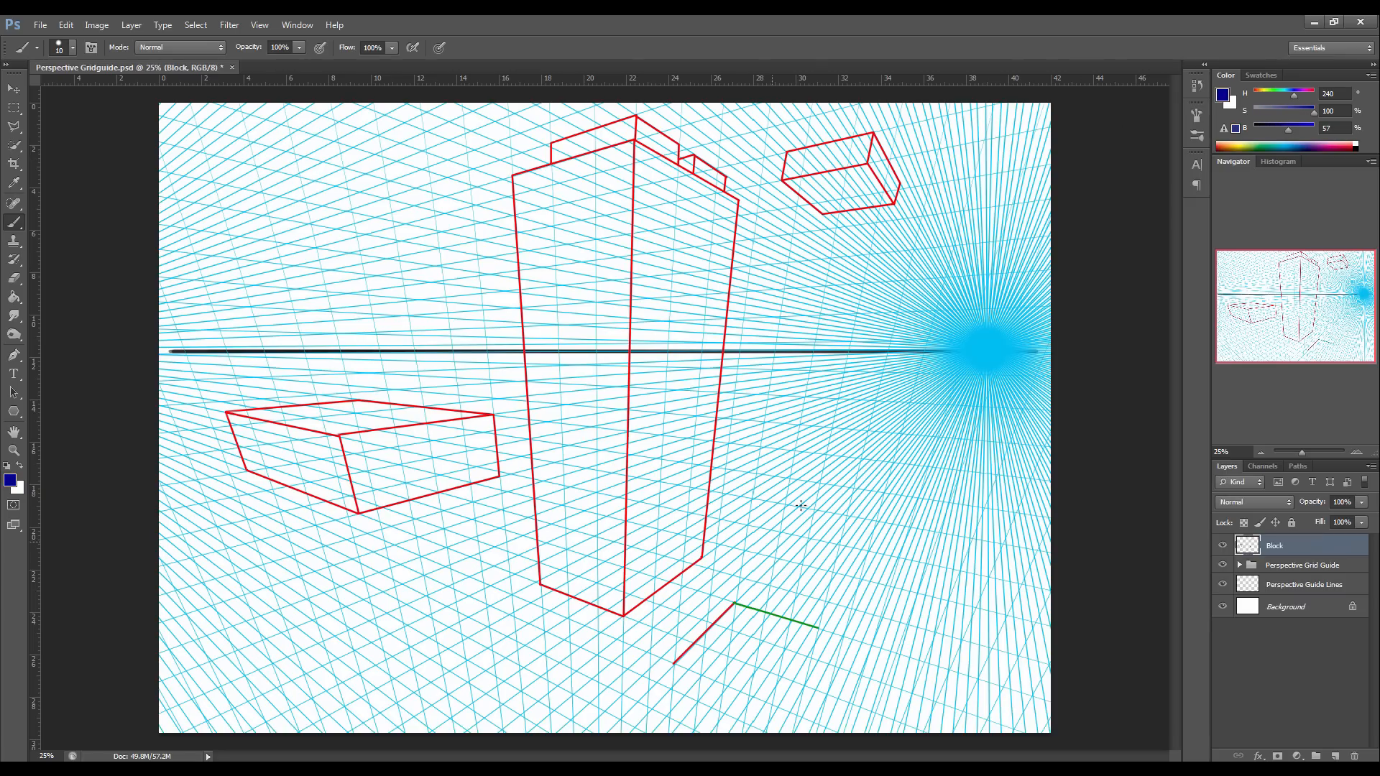
left_click(749, 498, "shift")
key("ctrl+z")
left_click(750, 498, "shift")
left_click_drag(746, 483, 756, 493)
Label the red axis line X in red and the green axis line Y in dark green, using brightness 57 for the green.
left_click_drag(1271, 94, 1317, 128)
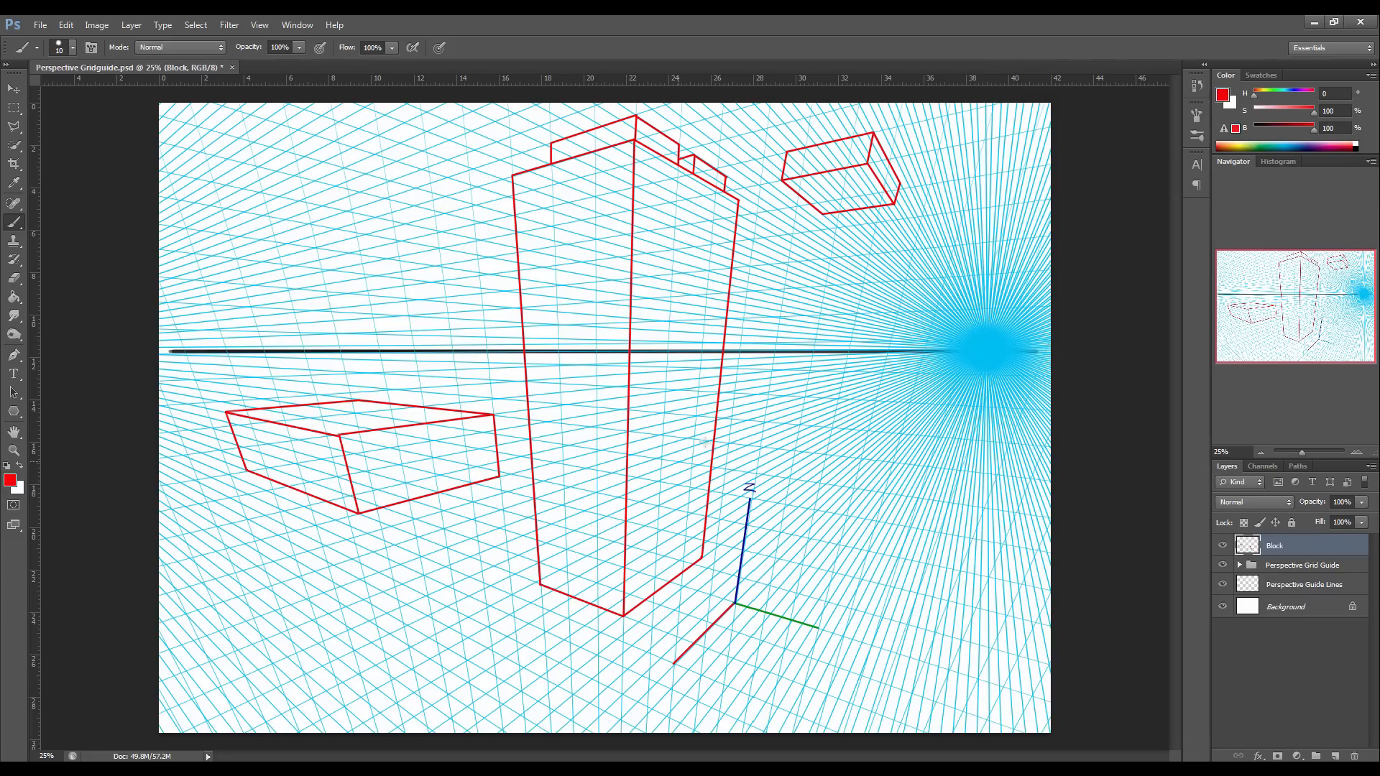
mouse_move(656, 665)
left_mouse_down()
mouse_move(671, 675)
mouse_move(656, 675)
left_mouse_up()
left_click(1272, 92)
left_click(1292, 126)
left_click_drag(827, 624, 832, 633)
left_click_drag(841, 627, 818, 641)
Trace the tall block's three vertical edges in the Z axis's dark blue with a size 15 brush.
left_click(752, 606, "alt")
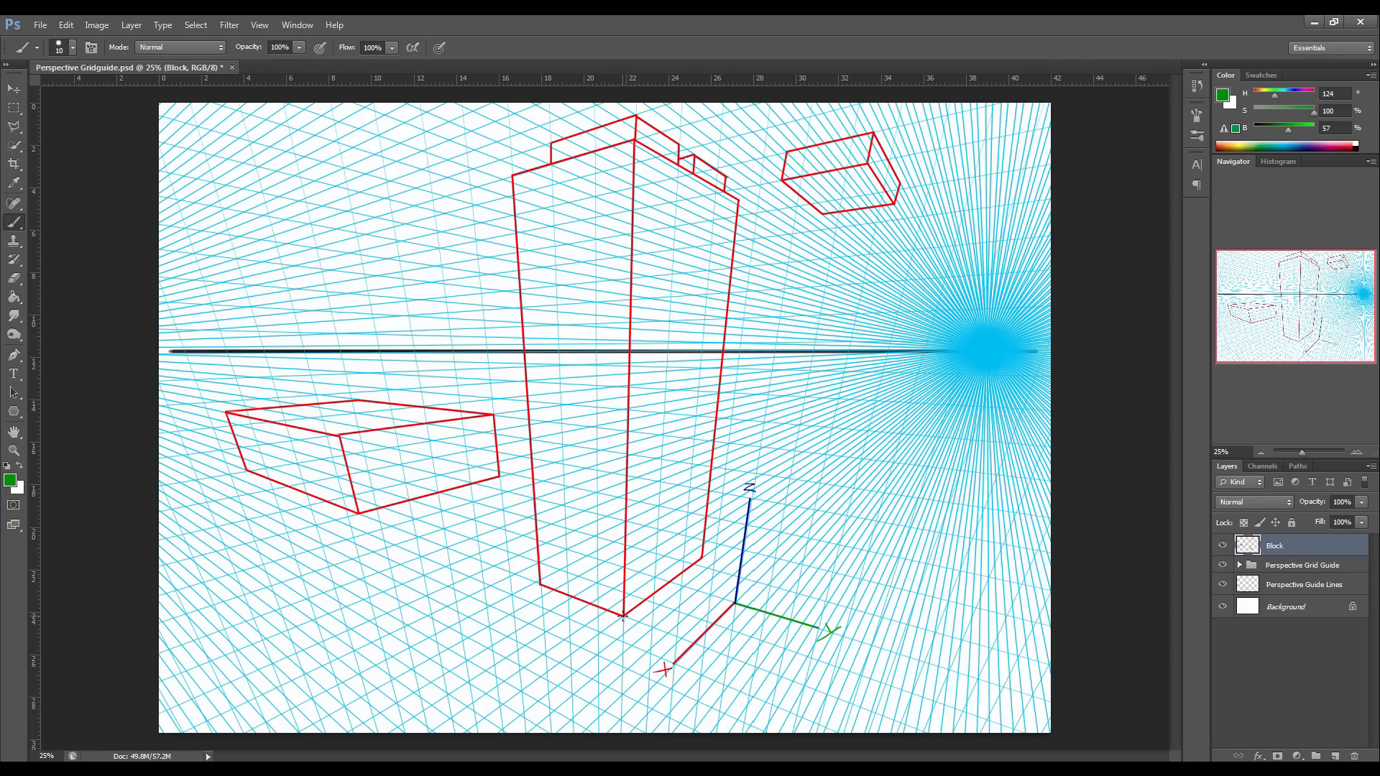
key("bracketright")
left_click(748, 507, "alt")
left_click(633, 139)
left_click(623, 616, "shift")
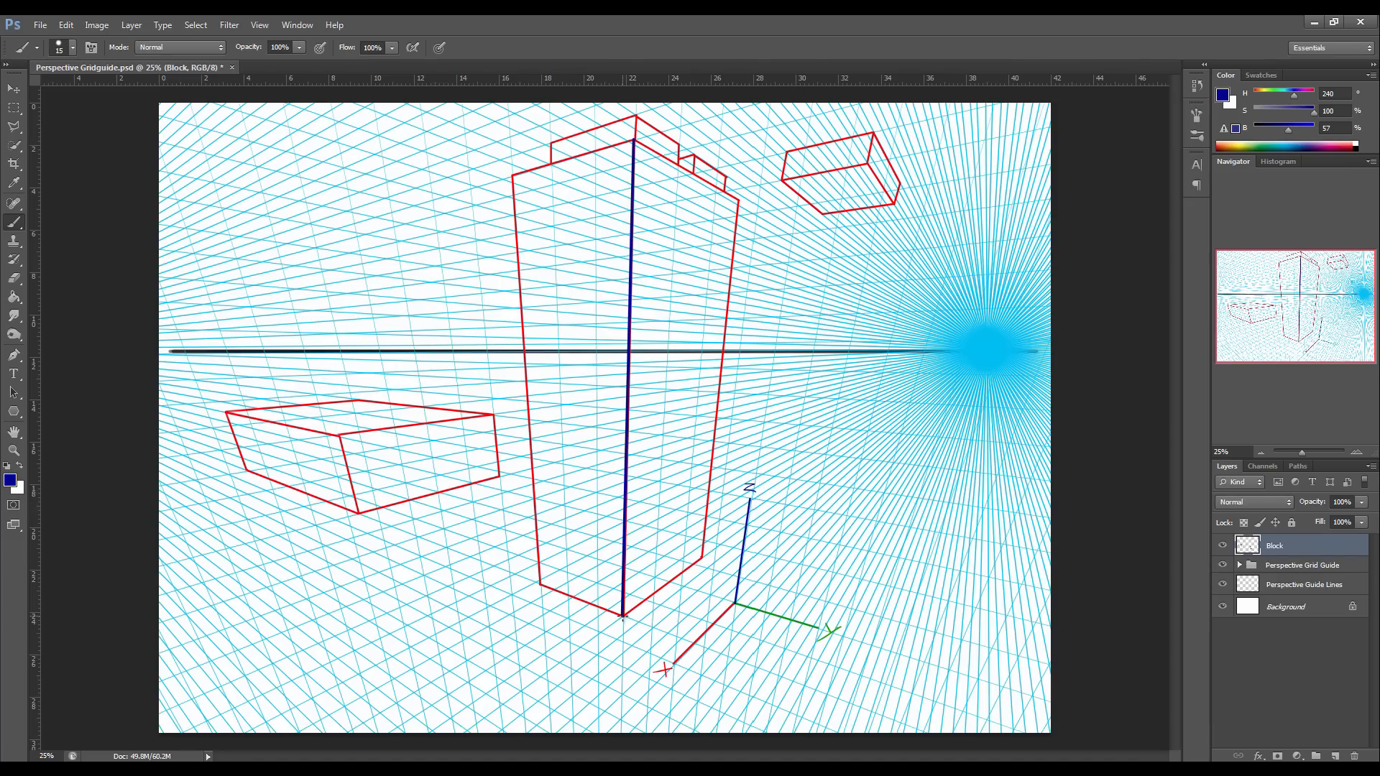
left_click(512, 174)
left_click(538, 583, "shift")
left_click(738, 199)
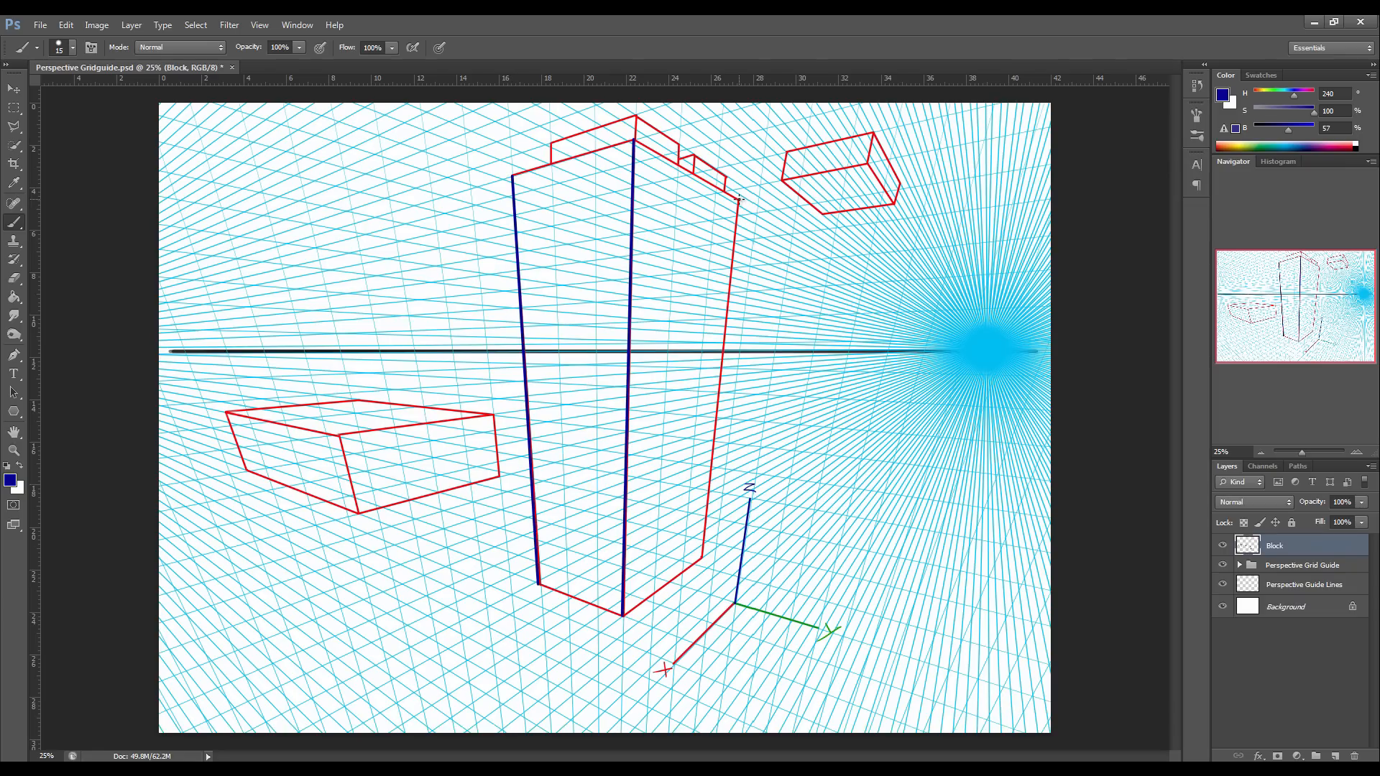
left_click(701, 558, "shift")
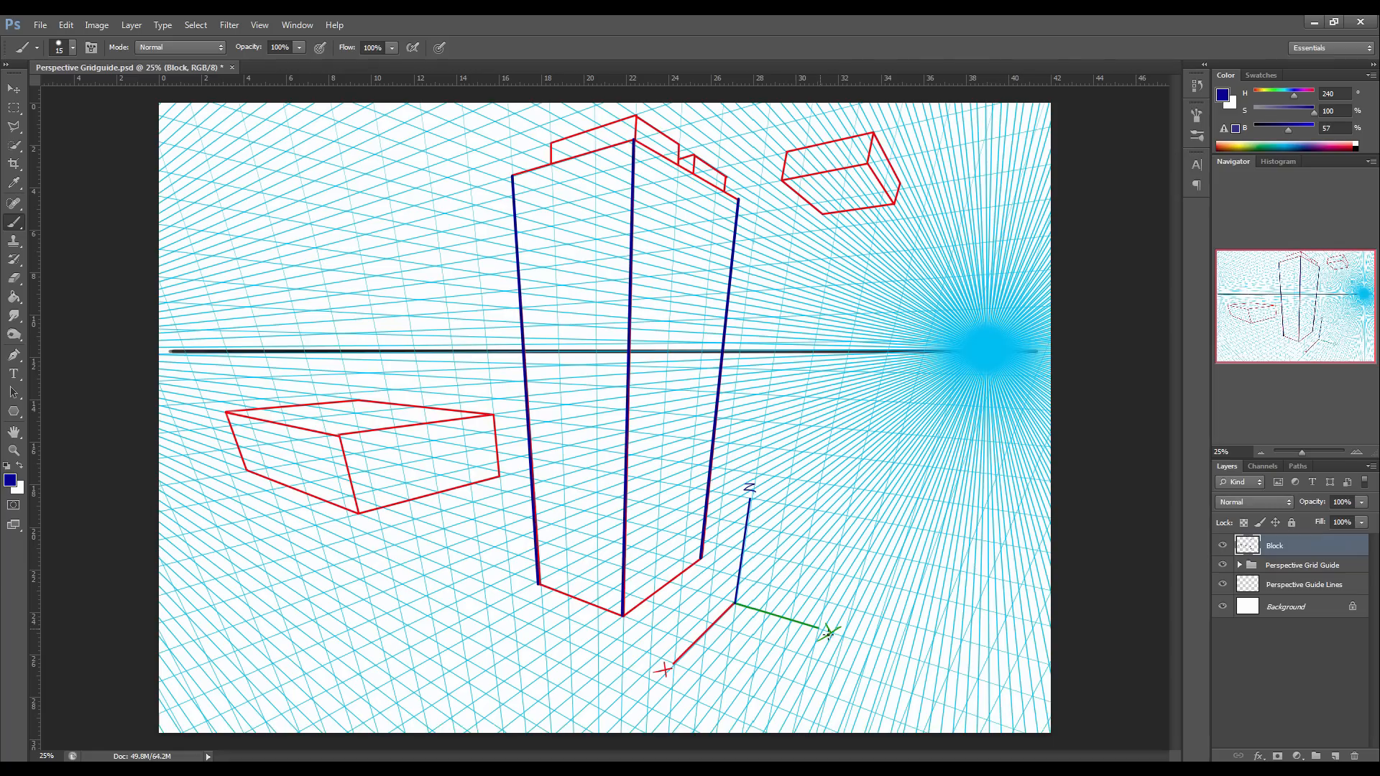
Trace the lower and upper edges of the tall block's left face in the Y axis's dark green.
left_click(787, 616, "alt")
left_click(622, 616)
left_click(539, 584, "shift")
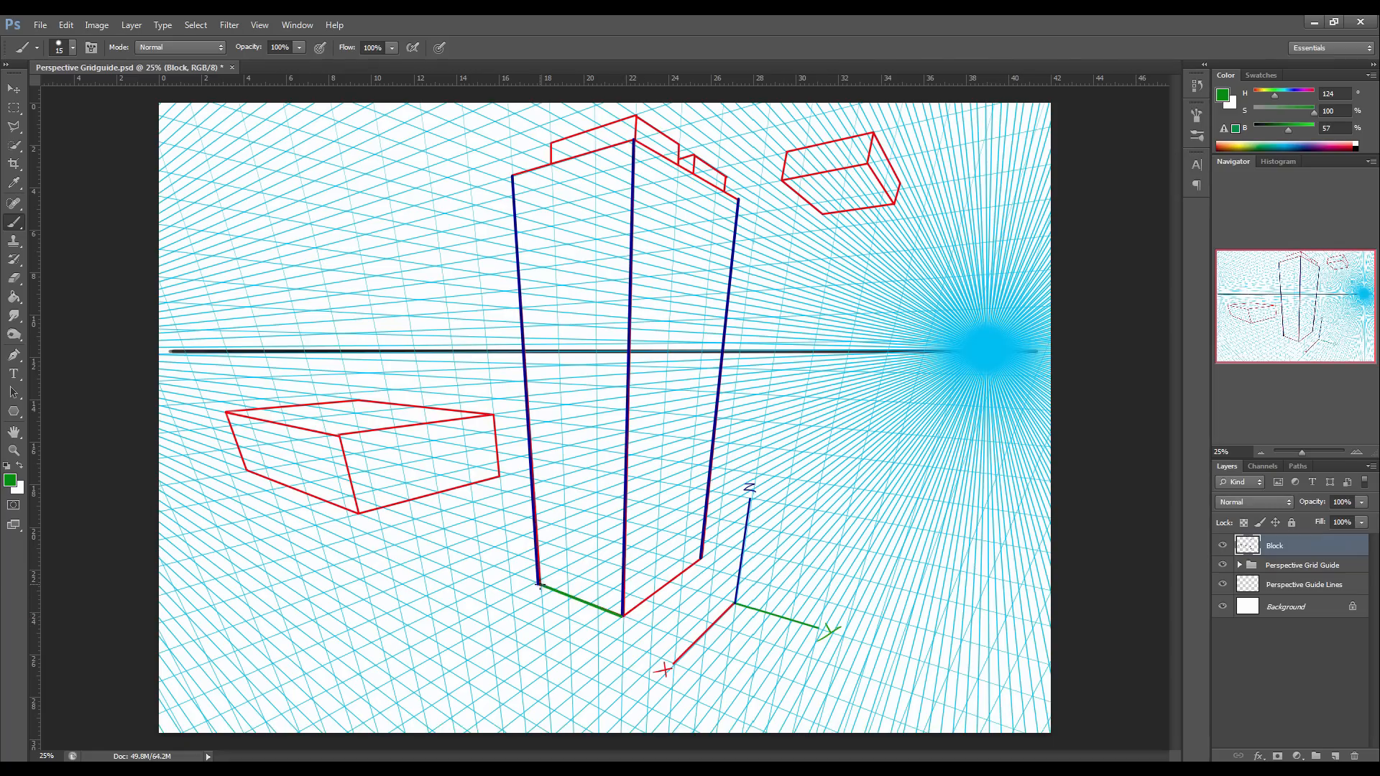
left_click(513, 175)
left_click(633, 140, "shift")
Merge the two X Perspective Guideline layers into one shape layer, and merge the two Y Perspective Guideline layers likewise.
left_click(1239, 565)
scroll(1282, 626, "down", 2)
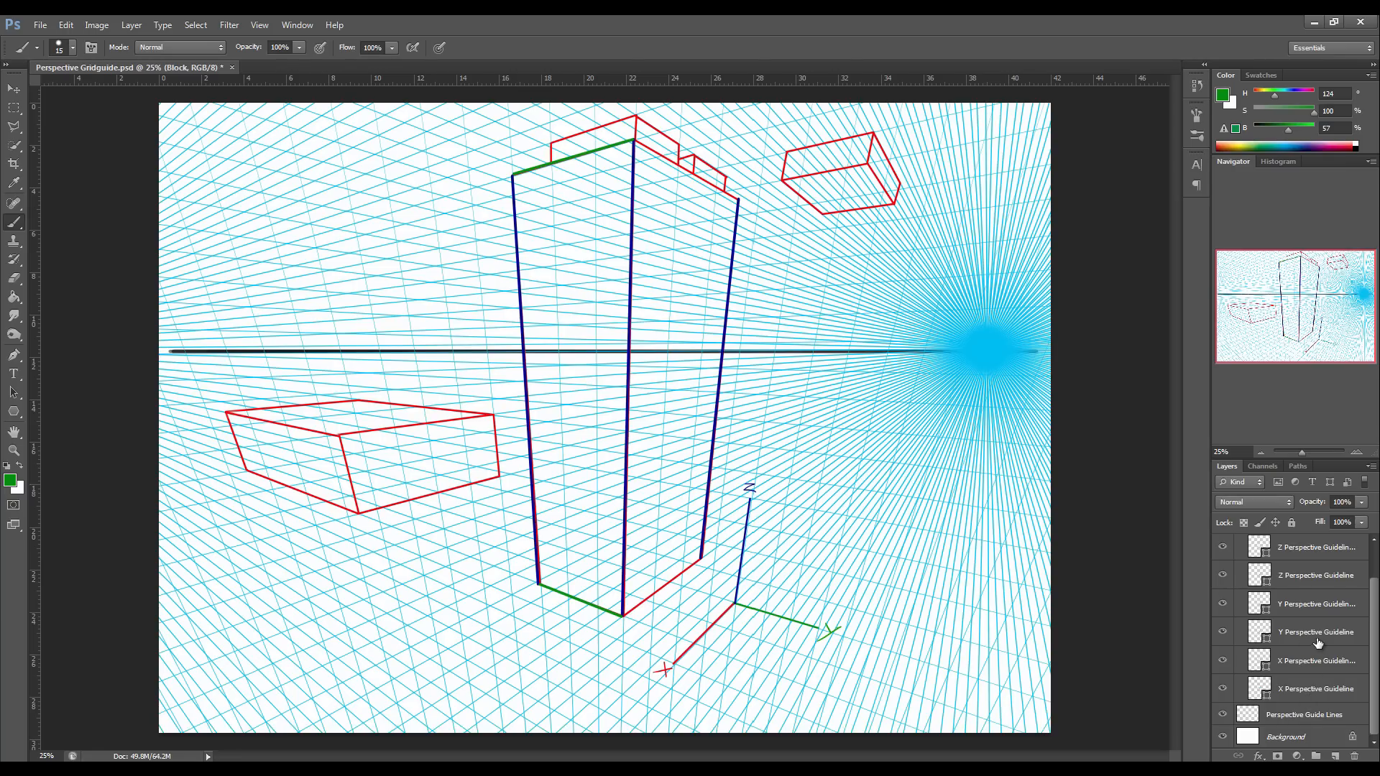
scroll(1318, 643, "up", 2)
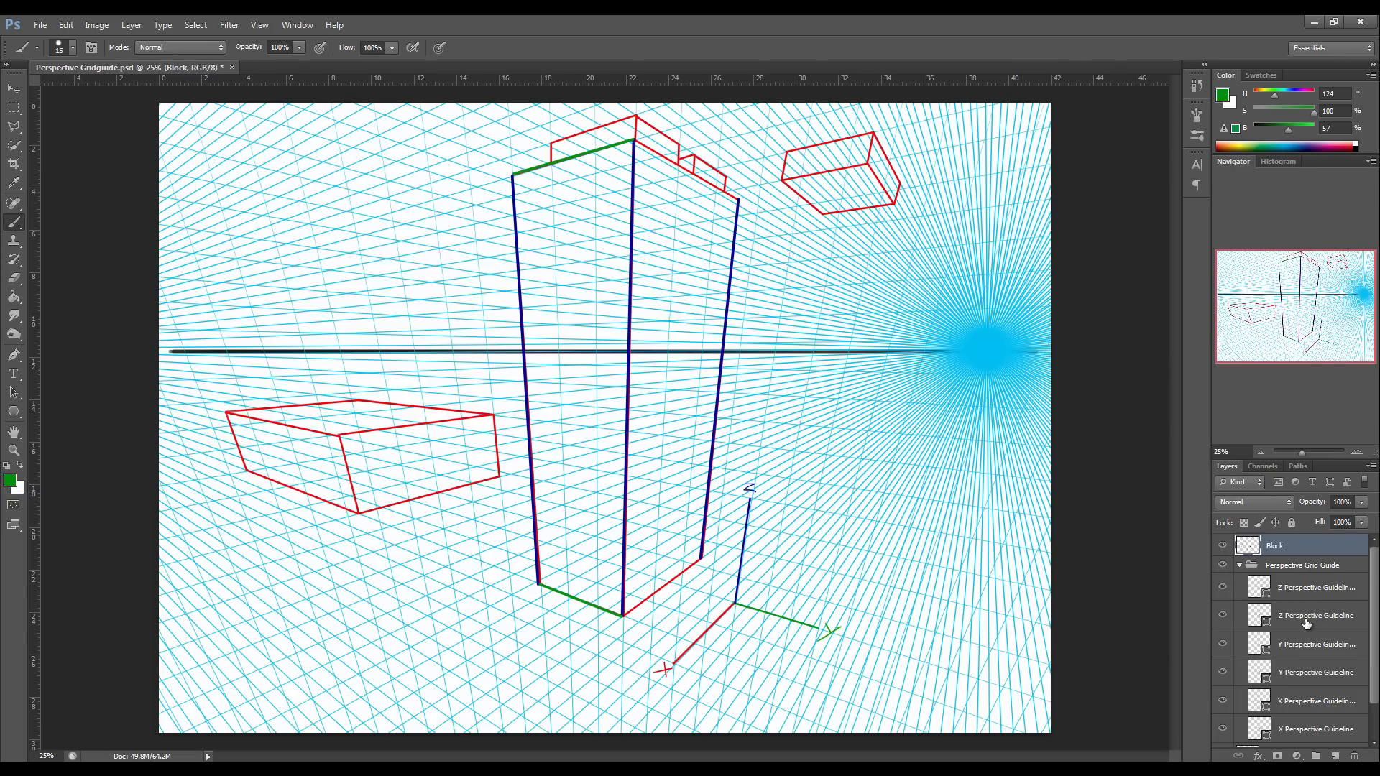
scroll(1299, 639, "down", 2)
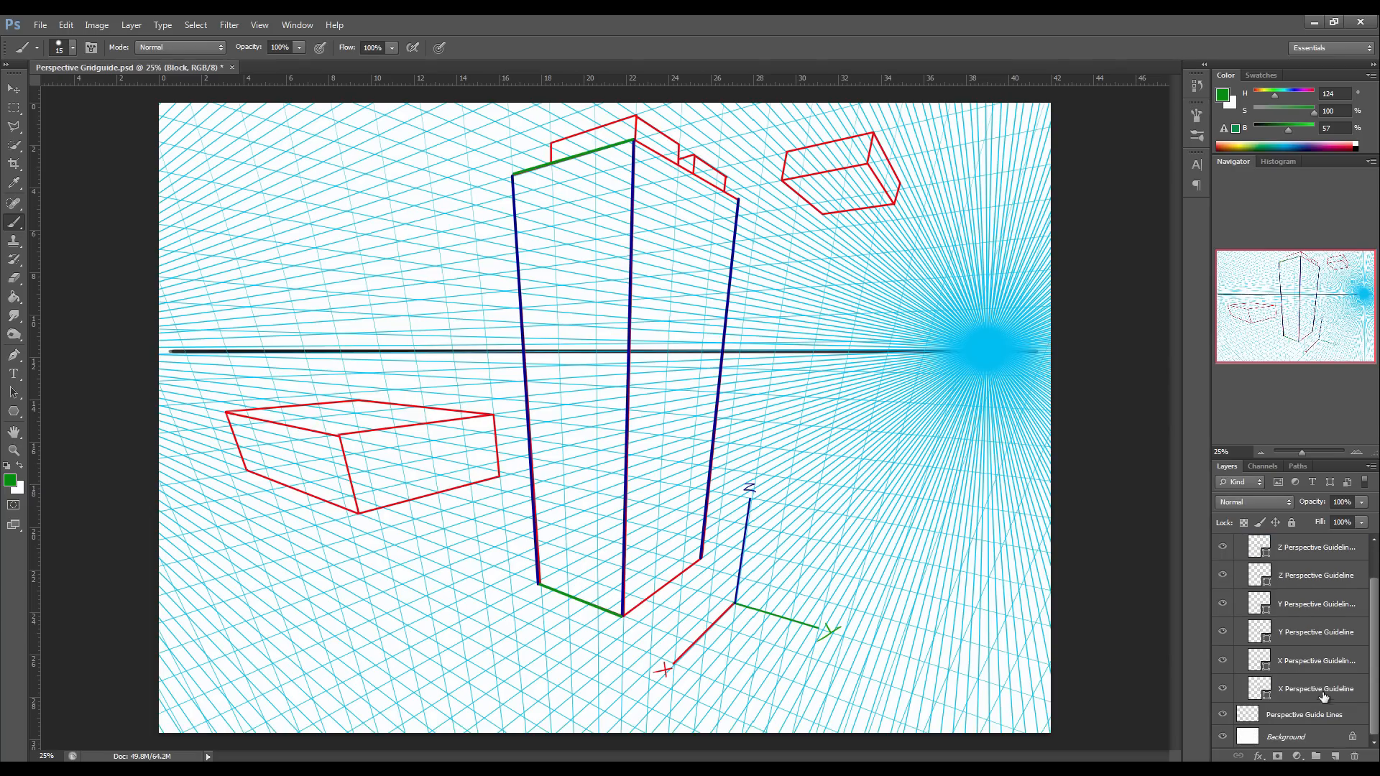
left_click(1323, 695)
left_click(1315, 666, "shift")
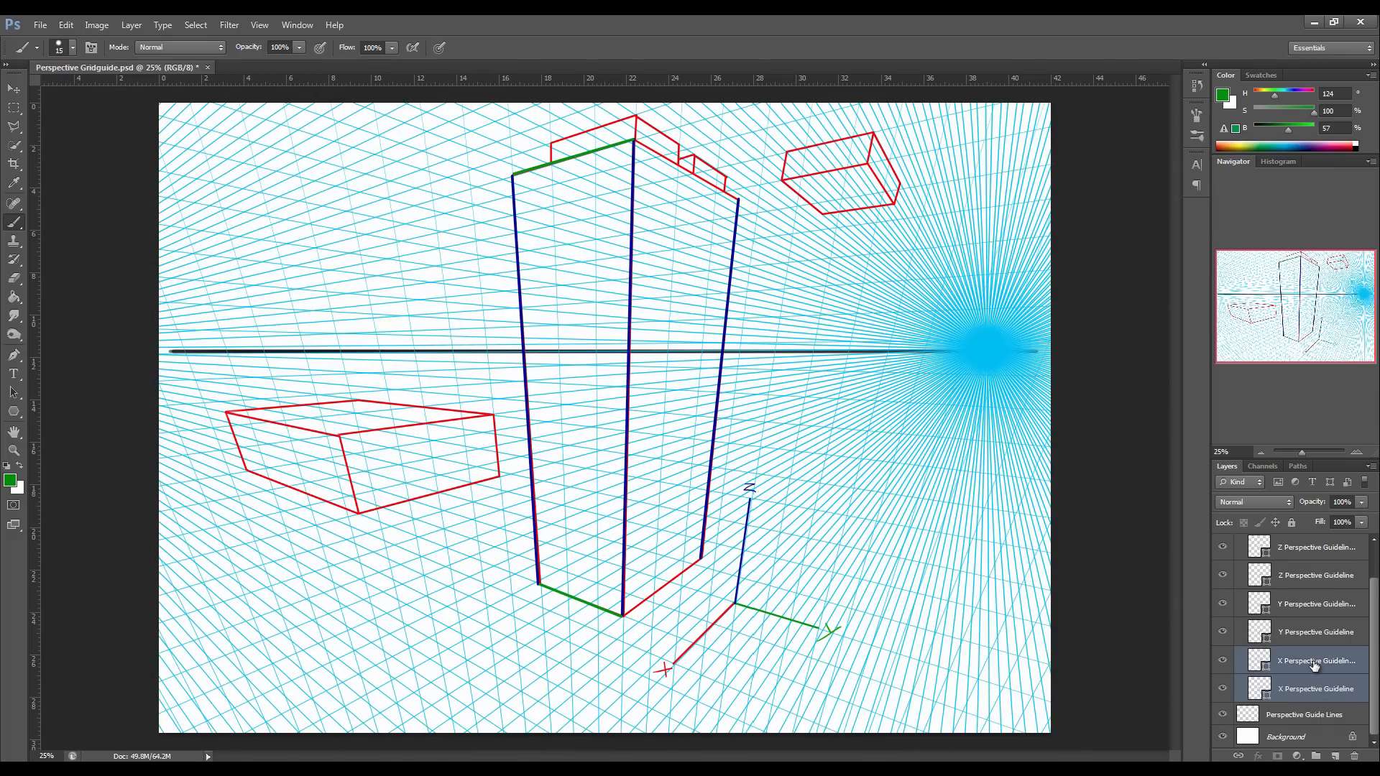
right_click(1314, 666)
left_click(1287, 485)
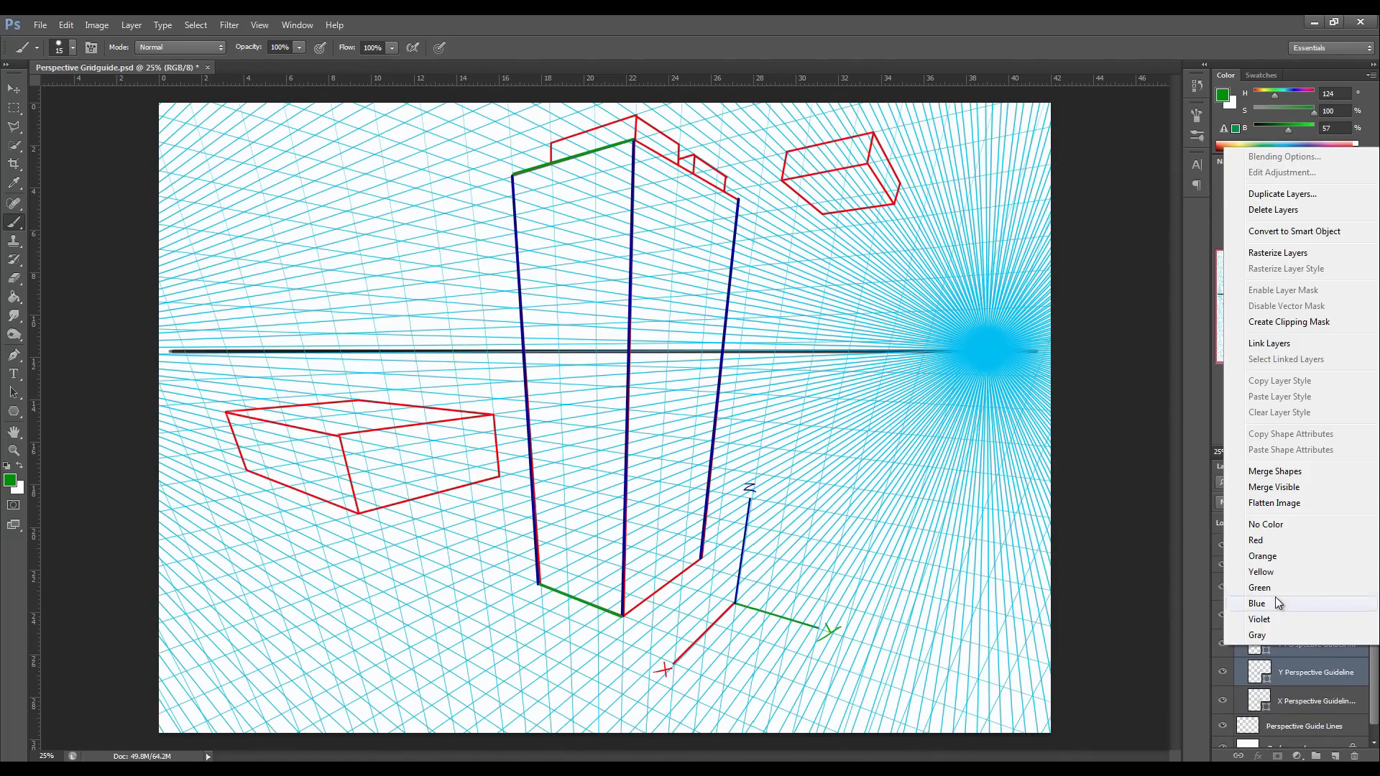
left_click(1265, 471)
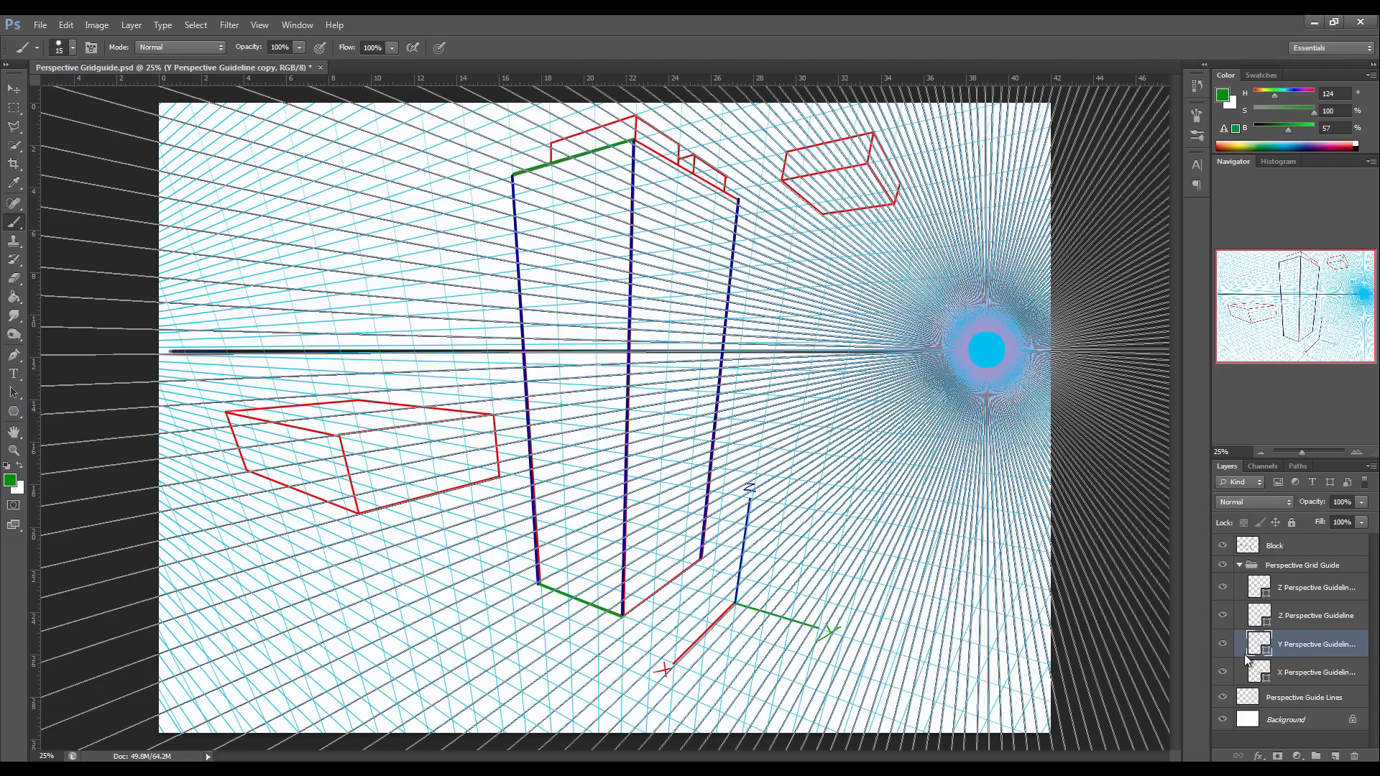
Merge the two Z Perspective Guideline layers into a single shape layer.
left_click(1315, 615)
left_click(1315, 587, "shift")
right_click(1286, 593)
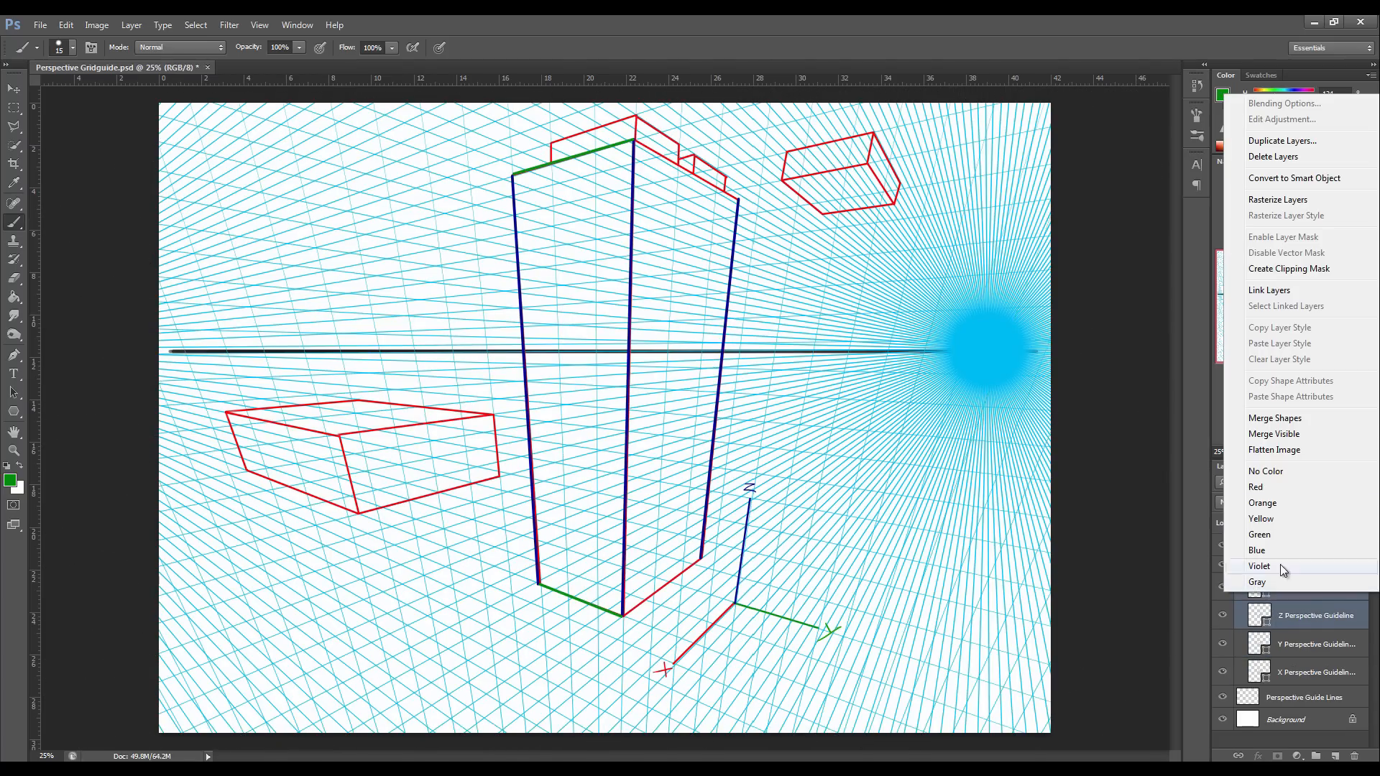
left_click(1274, 418)
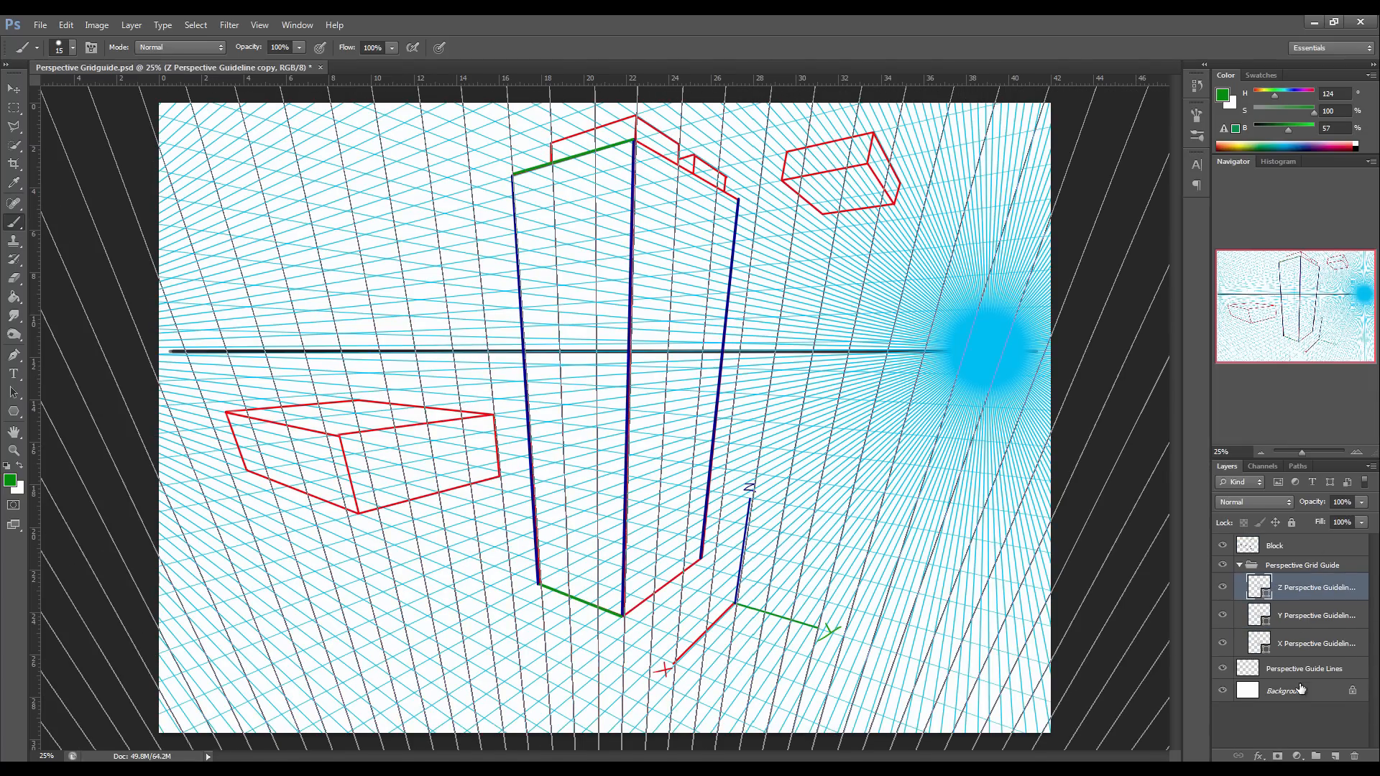
Change the merged X Perspective Guideline shape's stroke colour to red.
left_click(1293, 645)
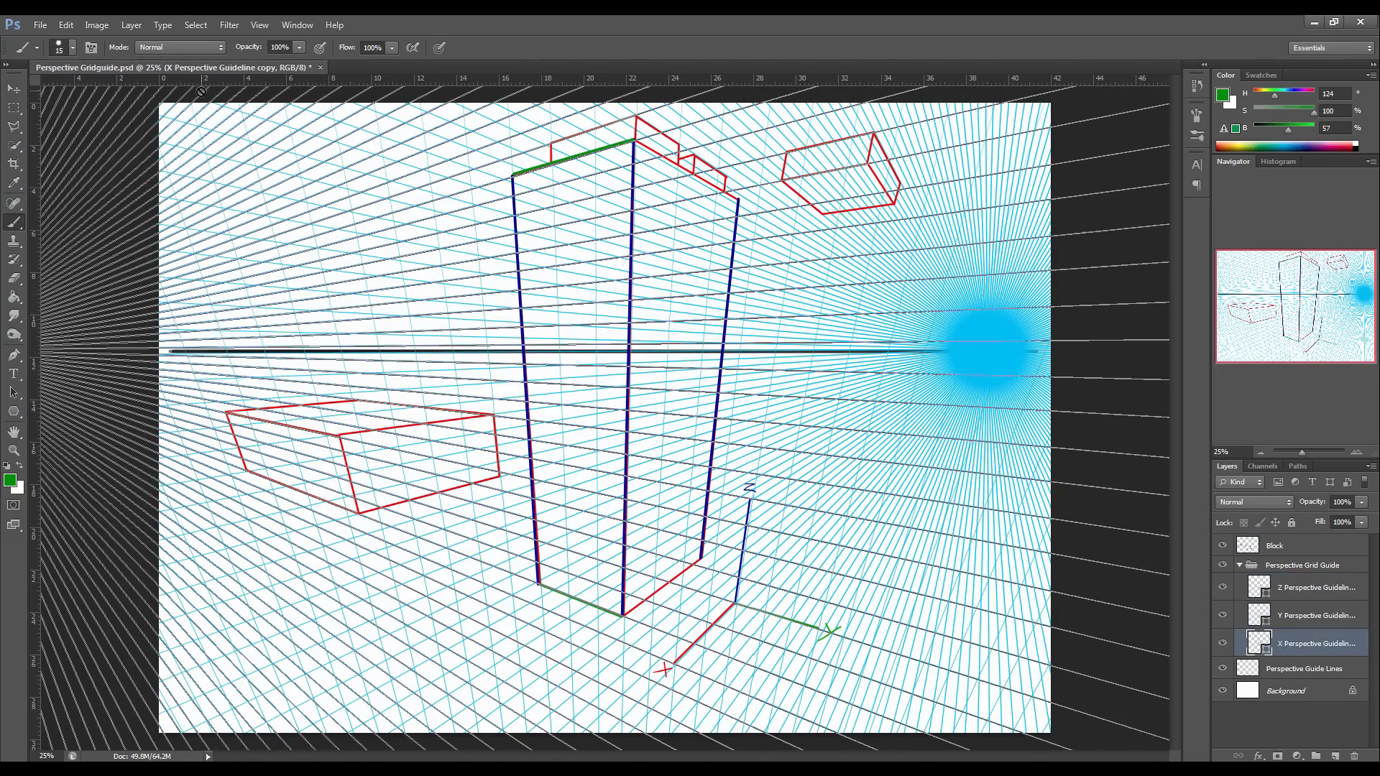
left_click(14, 411)
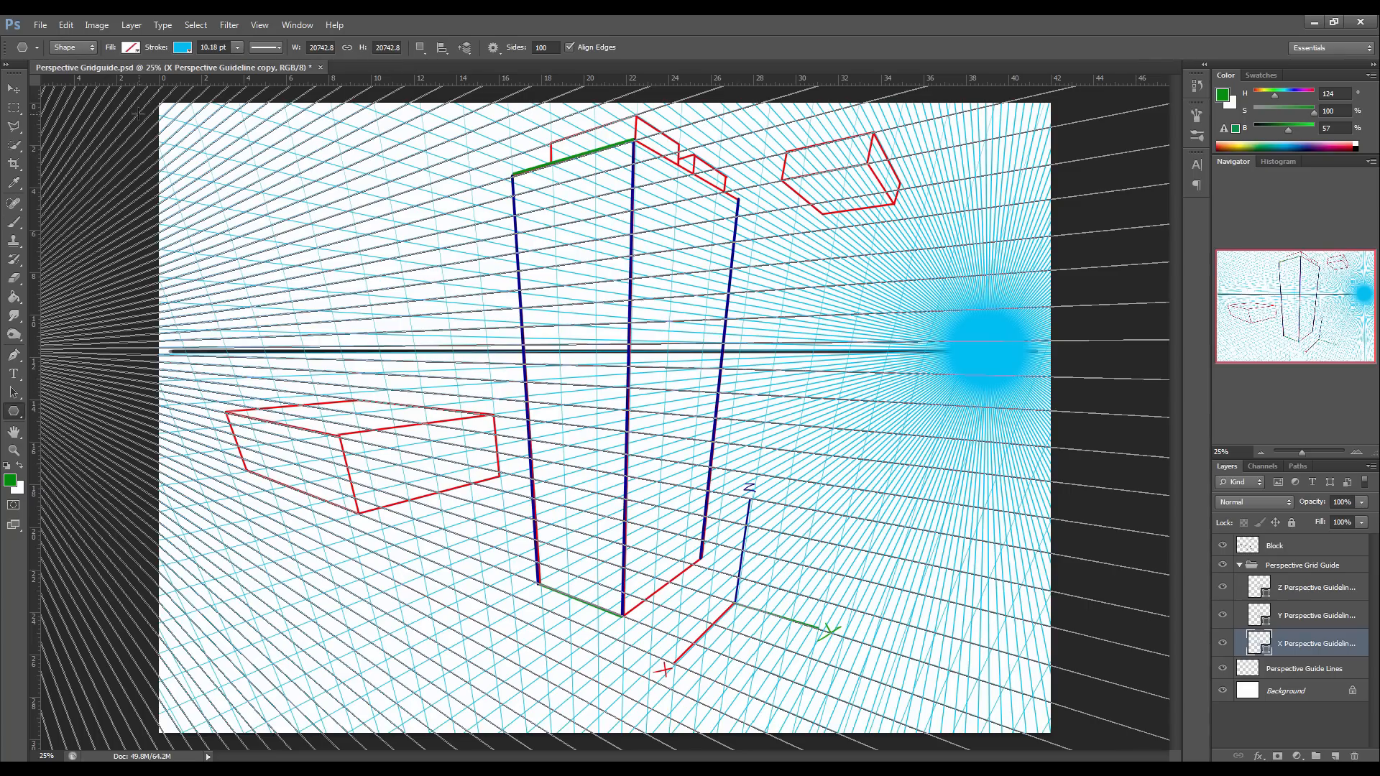
left_click(183, 48)
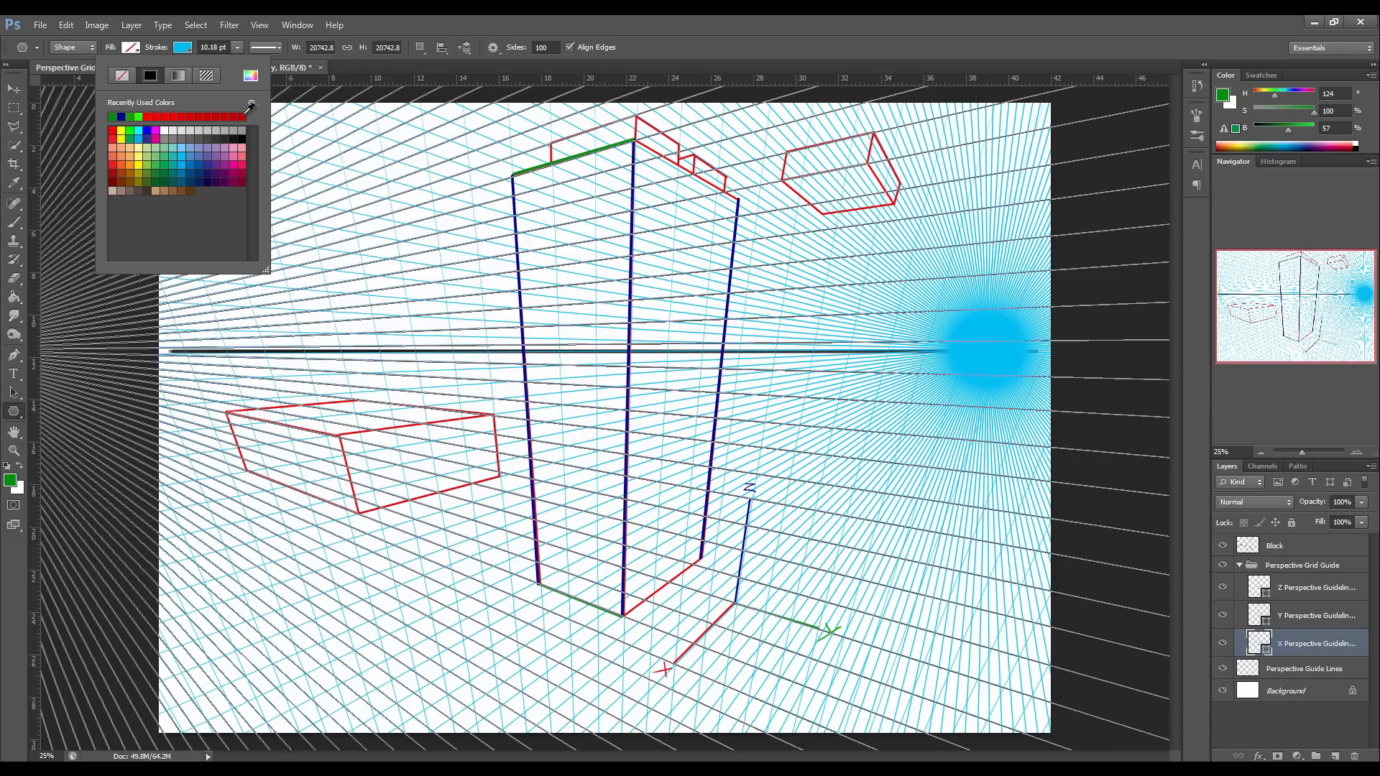
left_click(173, 116)
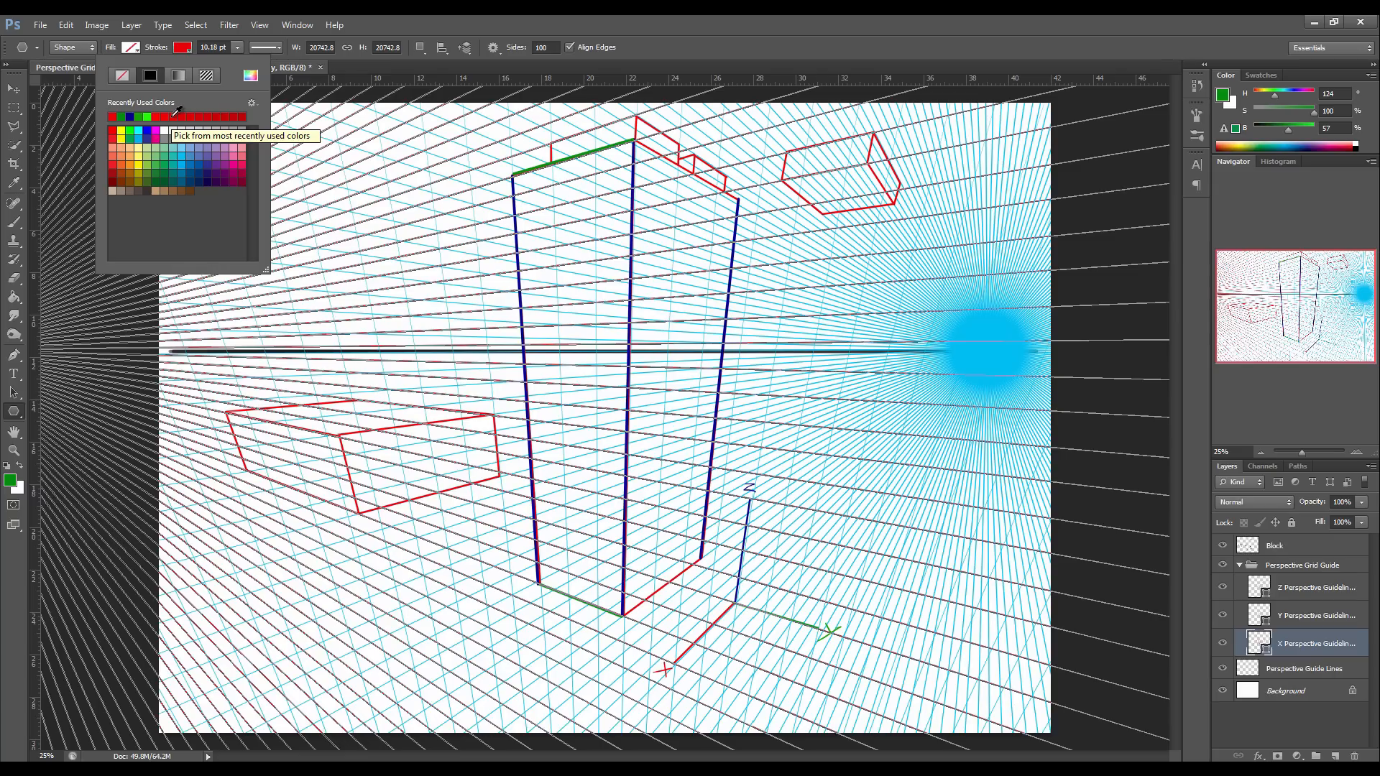
left_click(903, 499)
Change the merged Y Perspective Guideline shape's stroke colour to dark green.
left_click(1314, 616)
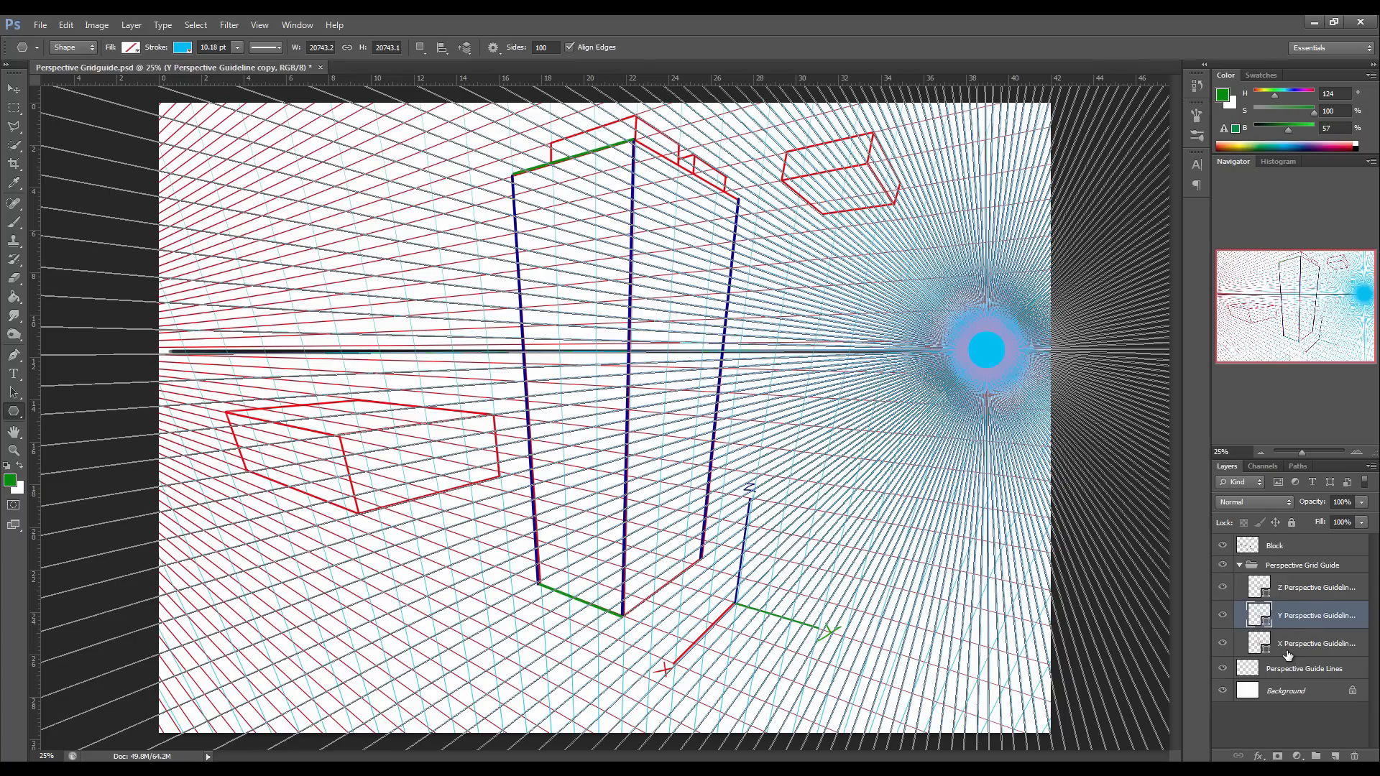
left_click(1288, 653)
left_click(1295, 624)
left_click(185, 49)
left_click(140, 117)
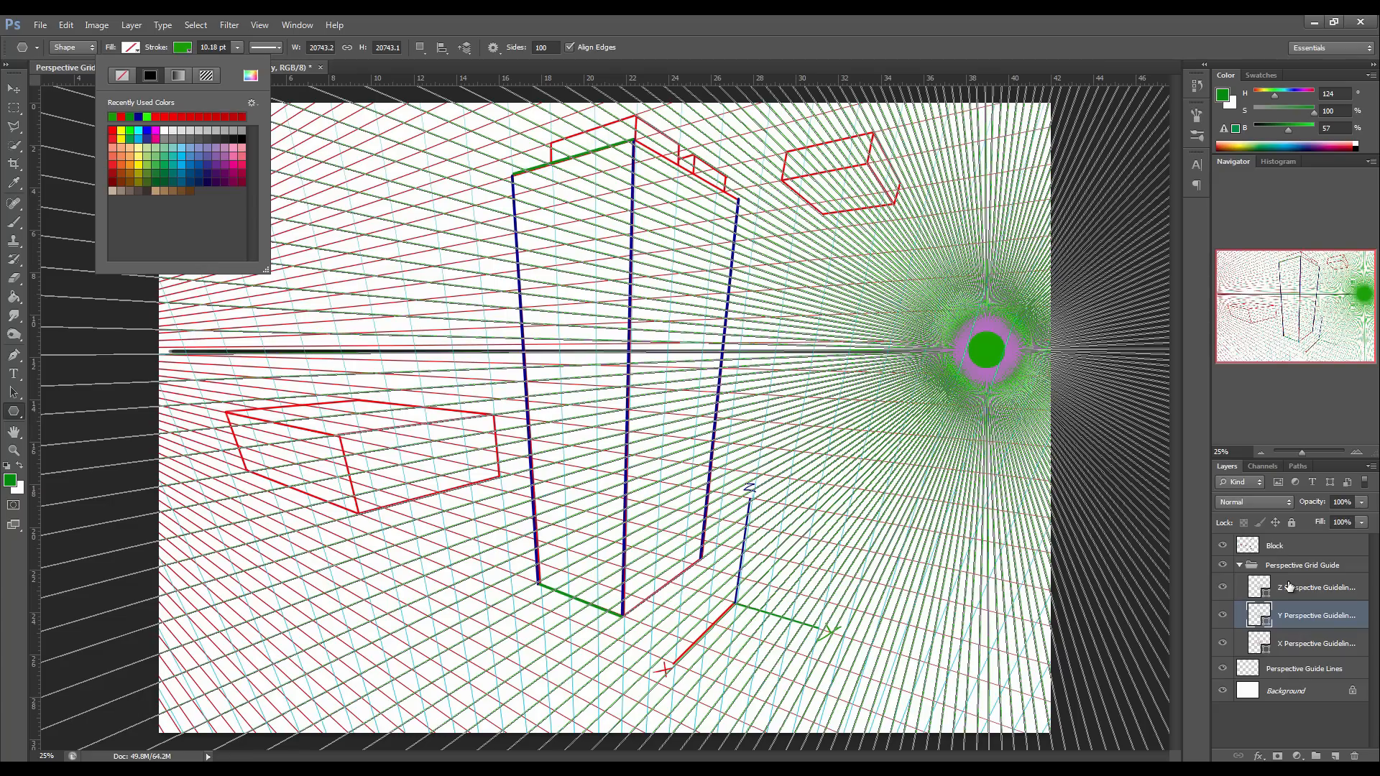
Change the merged Z Perspective Guideline shape's stroke colour to dark blue, and select the Perspective Guide Lines layer.
left_click(1291, 580)
left_click(1315, 584)
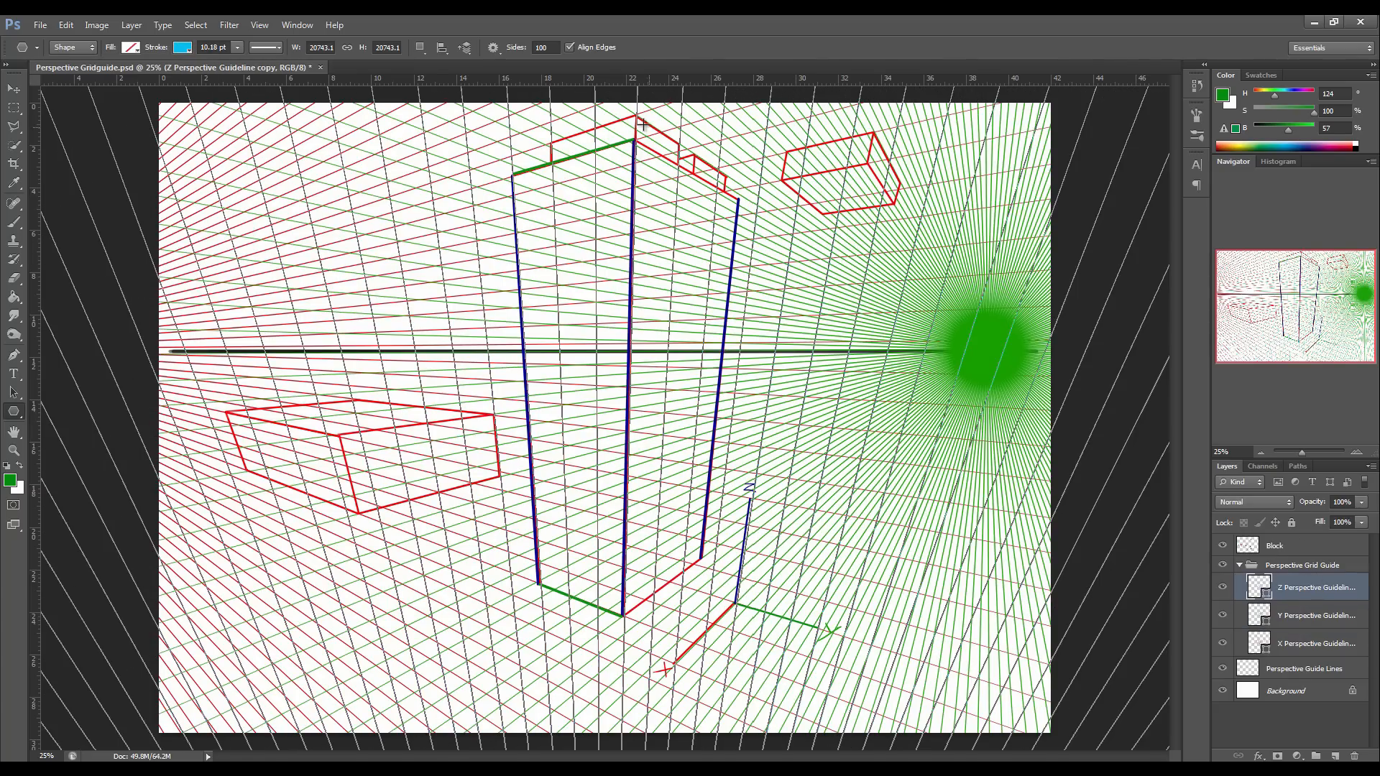
left_click(183, 49)
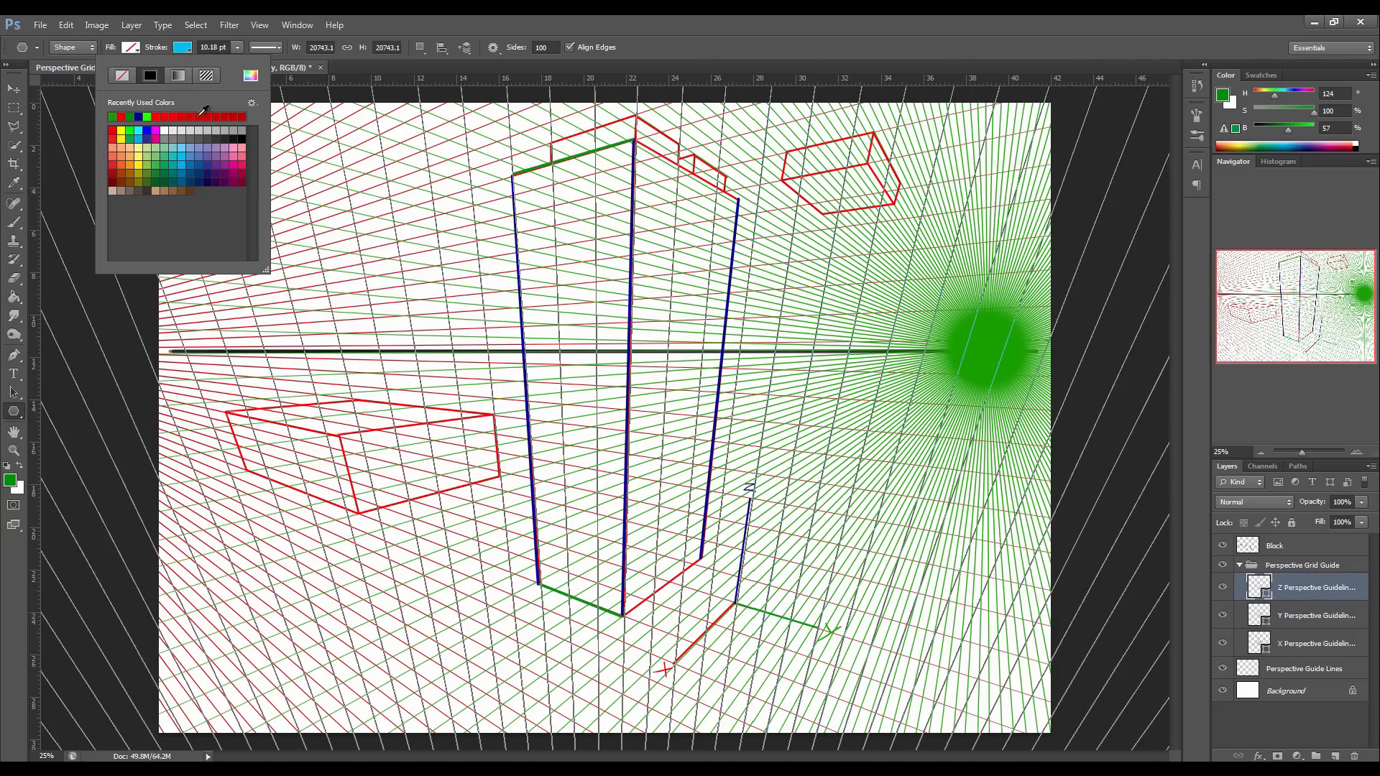
left_click(146, 116)
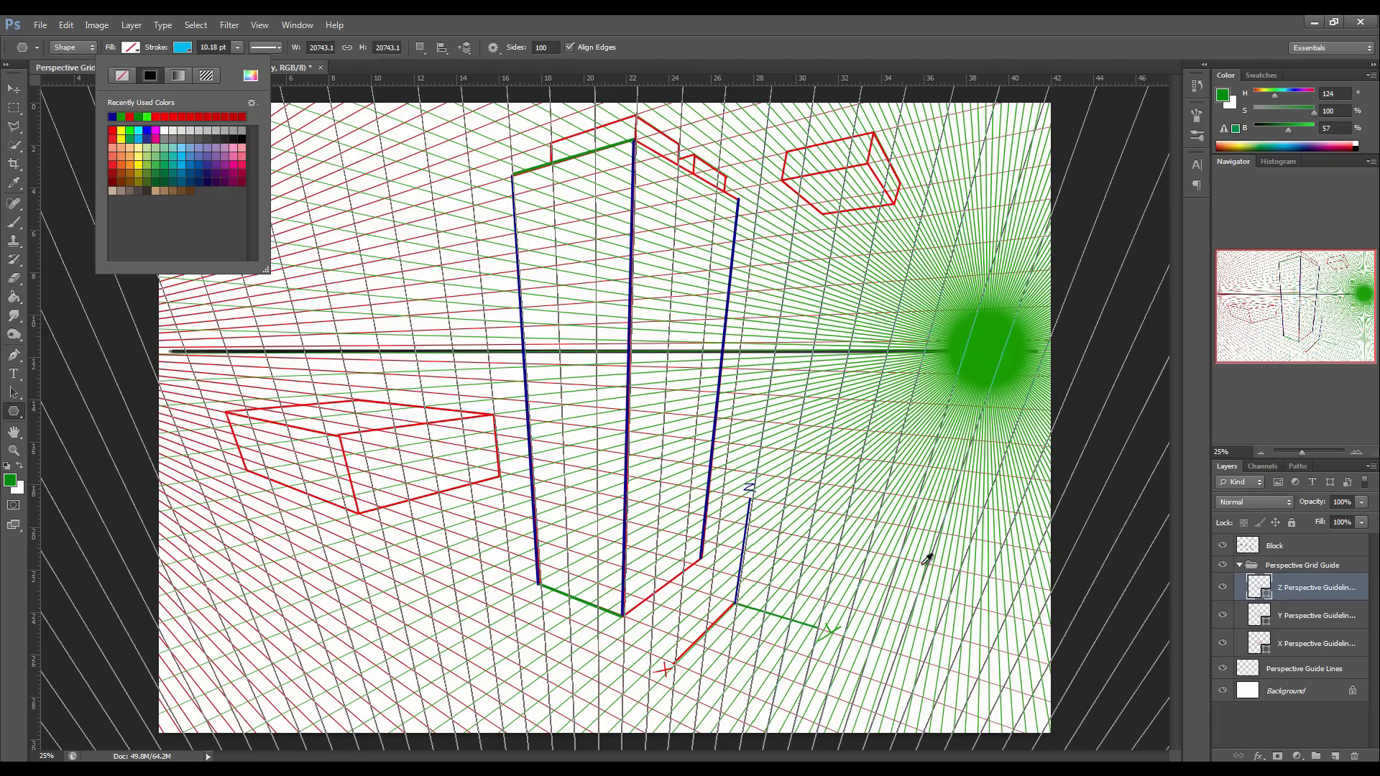
left_click(710, 434)
left_click(1323, 646)
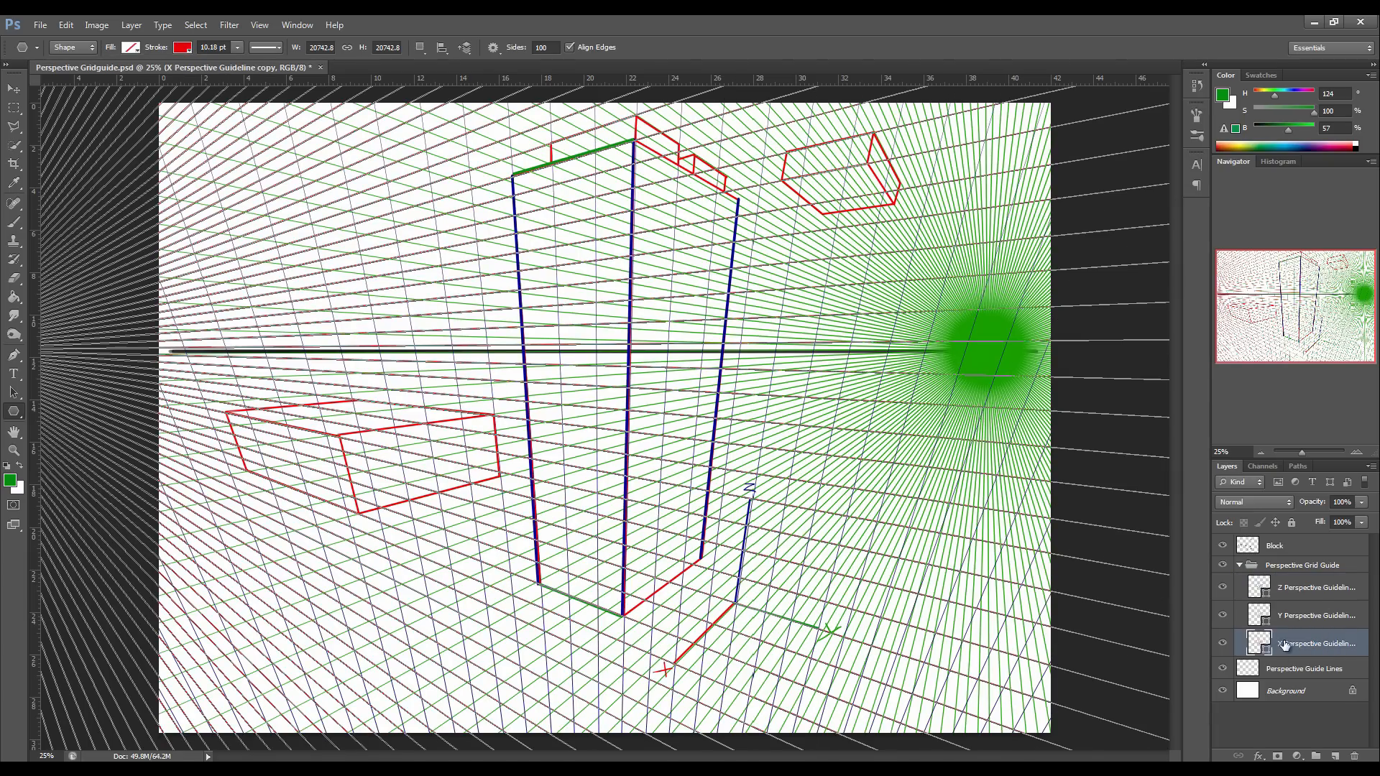
left_click(1300, 666)
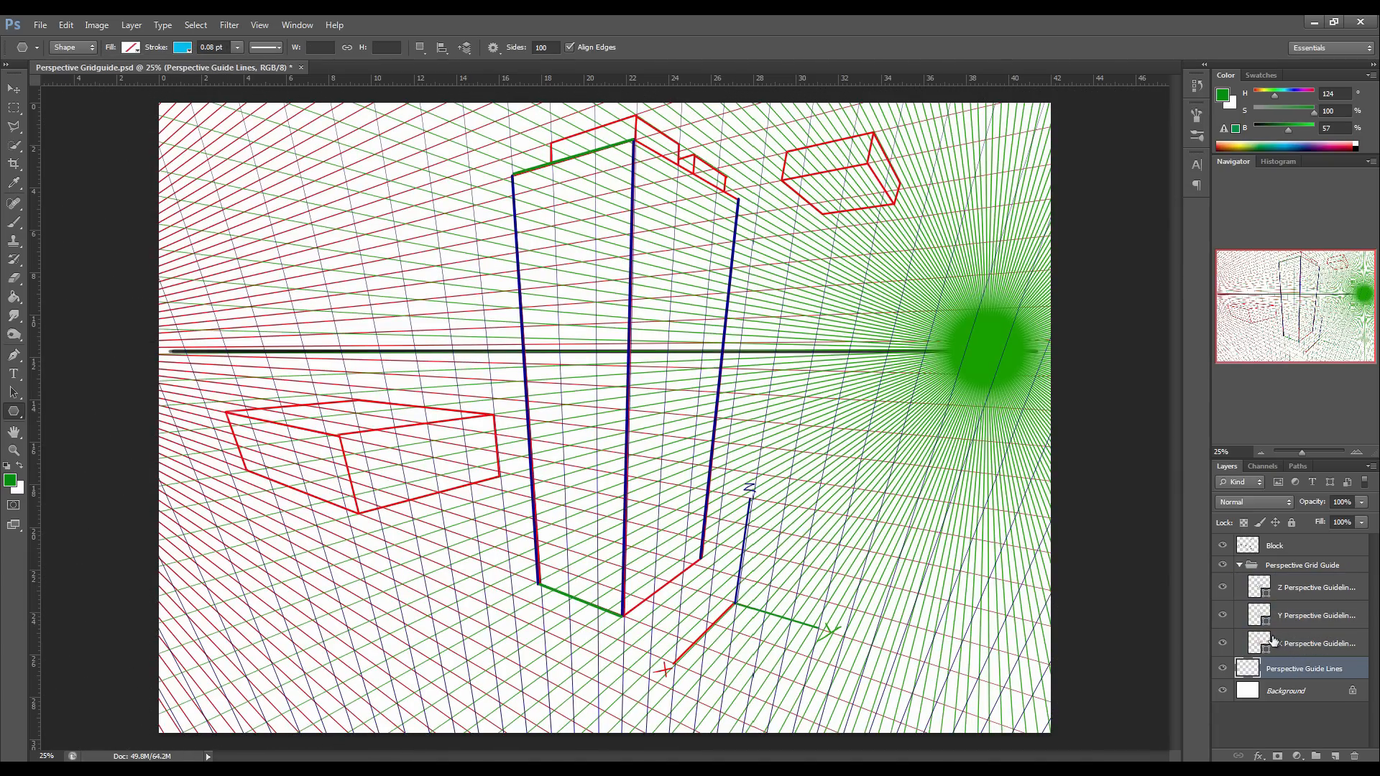